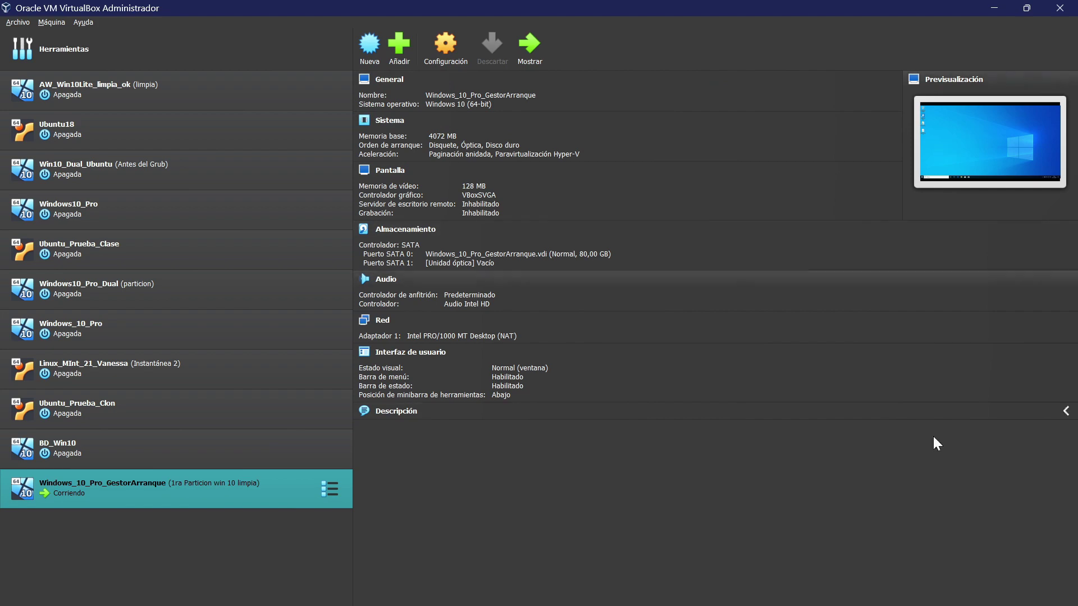
Step: Bring the running Windows_10_Pro_GestorArranque VM window to the front from the taskbar
click(874, 595)
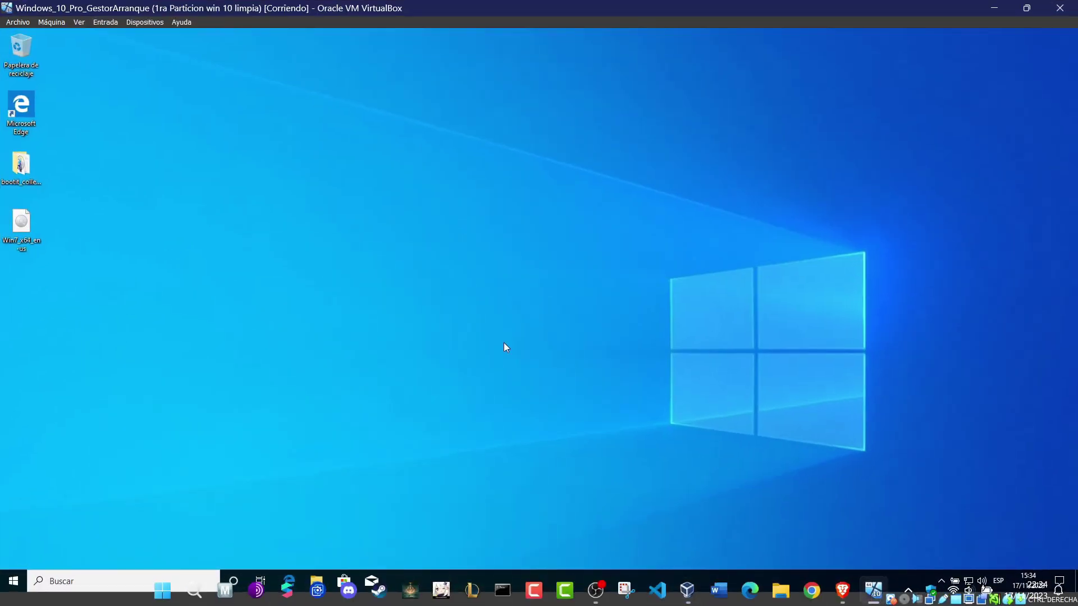
Step: Open the bootit_collection_en_trial folder and run makedisk with administrator approval
click(30, 170)
double_click(31, 171)
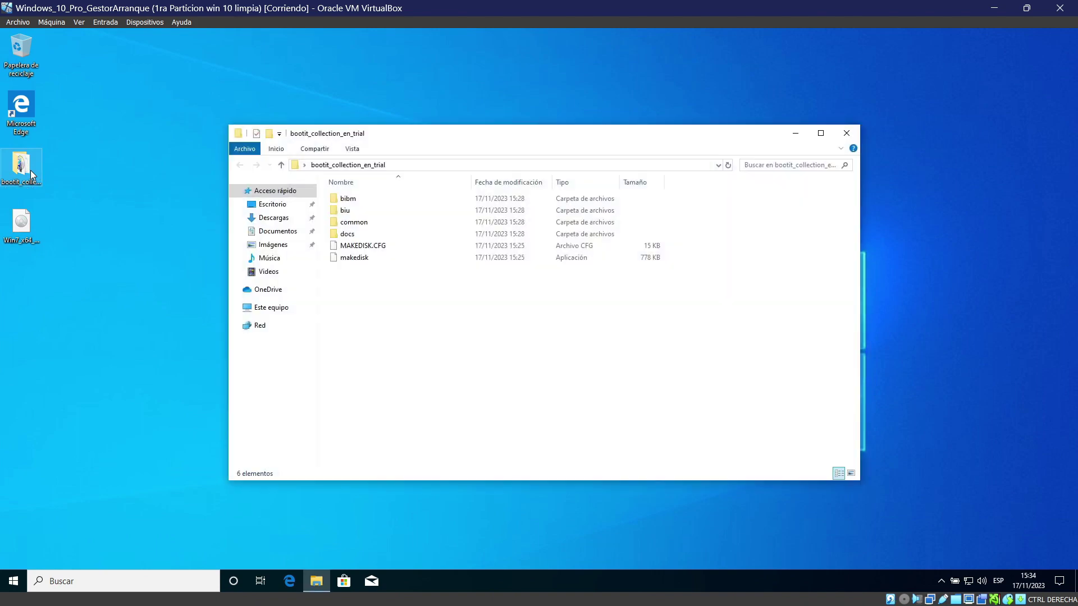
click(367, 259)
double_click(367, 259)
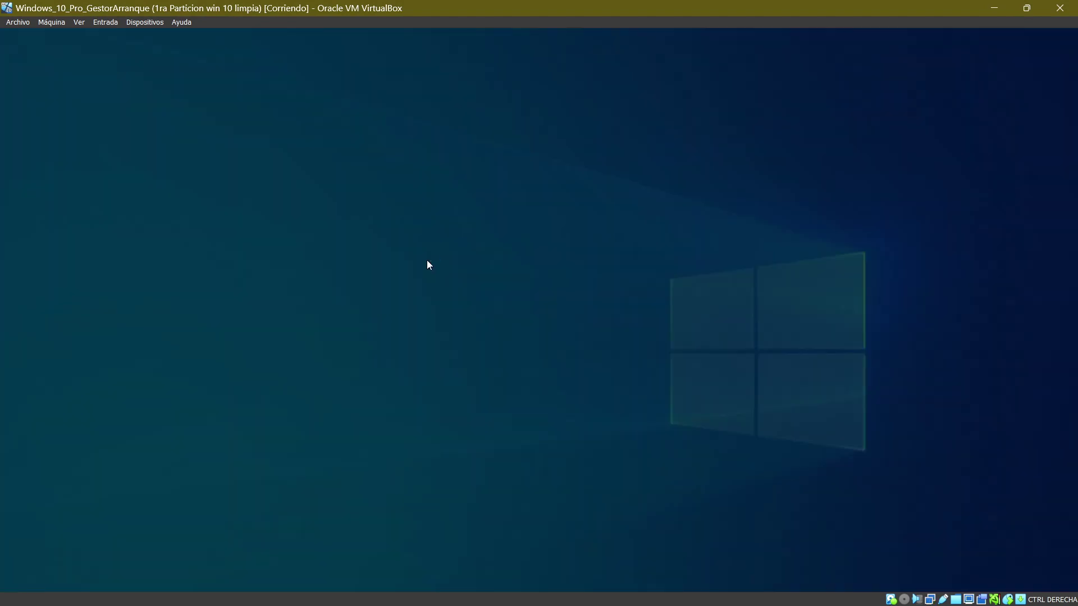
click(467, 389)
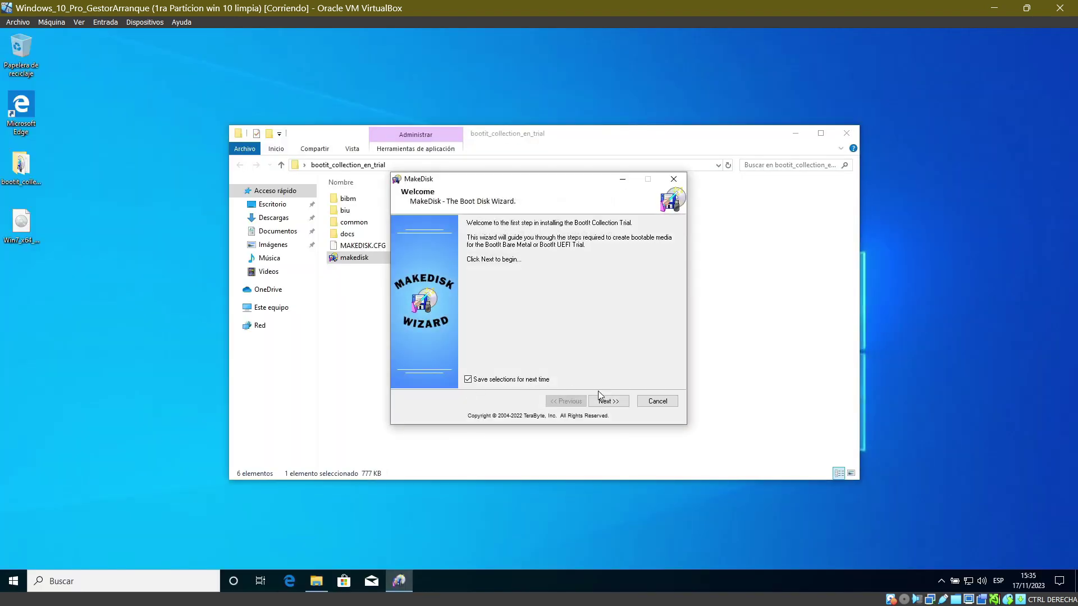
Step: Step through the MakeDisk wizard, accepting the license and keeping 1024x768 64K colour video
click(606, 407)
click(605, 405)
click(604, 406)
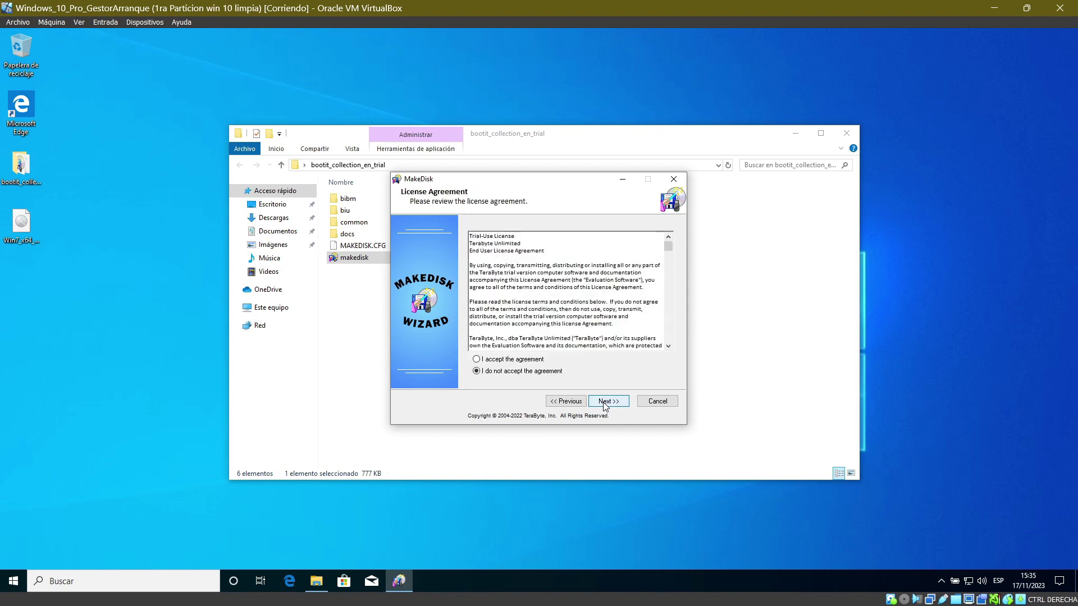
click(541, 362)
click(599, 403)
click(599, 403)
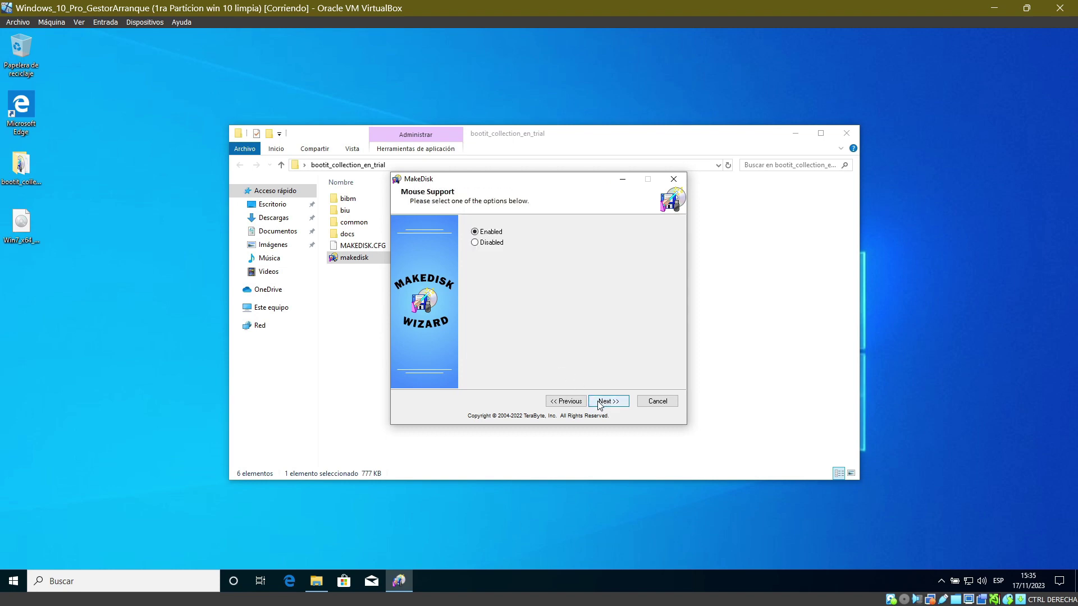
click(598, 403)
click(599, 403)
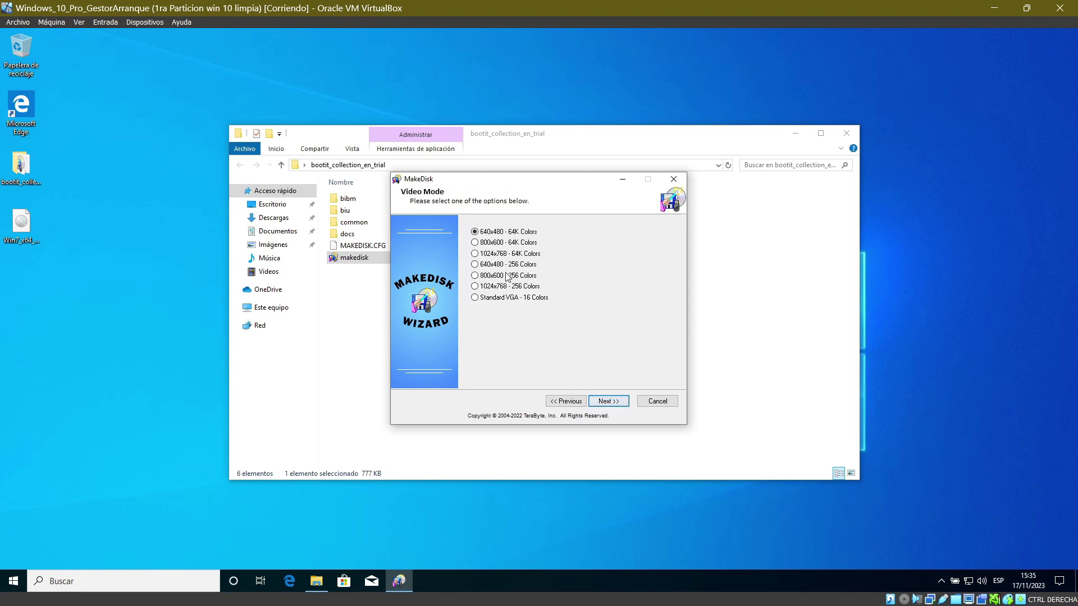
click(616, 404)
click(616, 404)
click(616, 404)
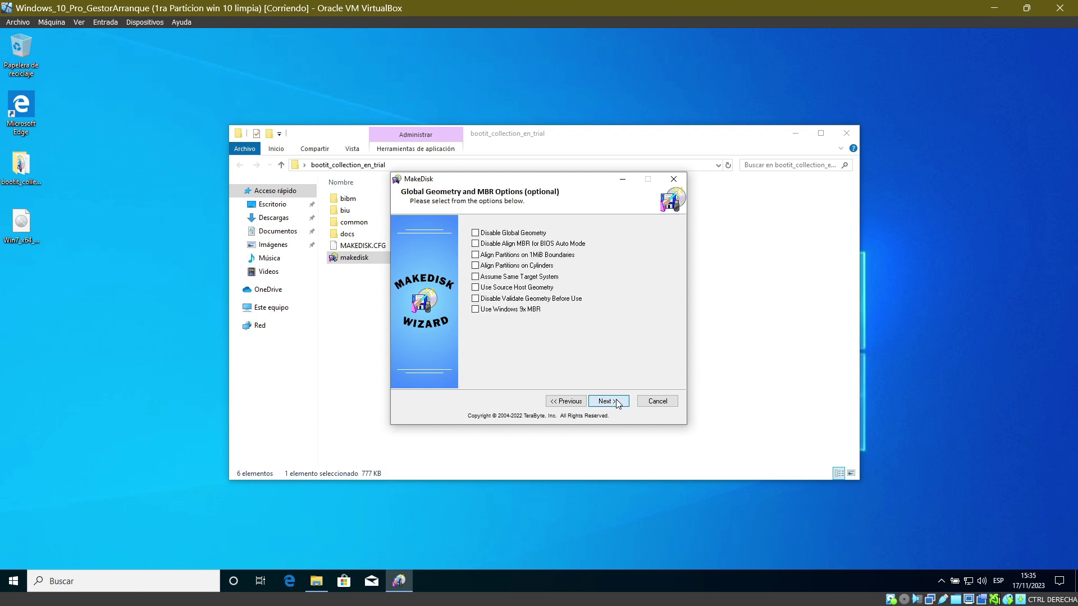
click(617, 403)
click(617, 403)
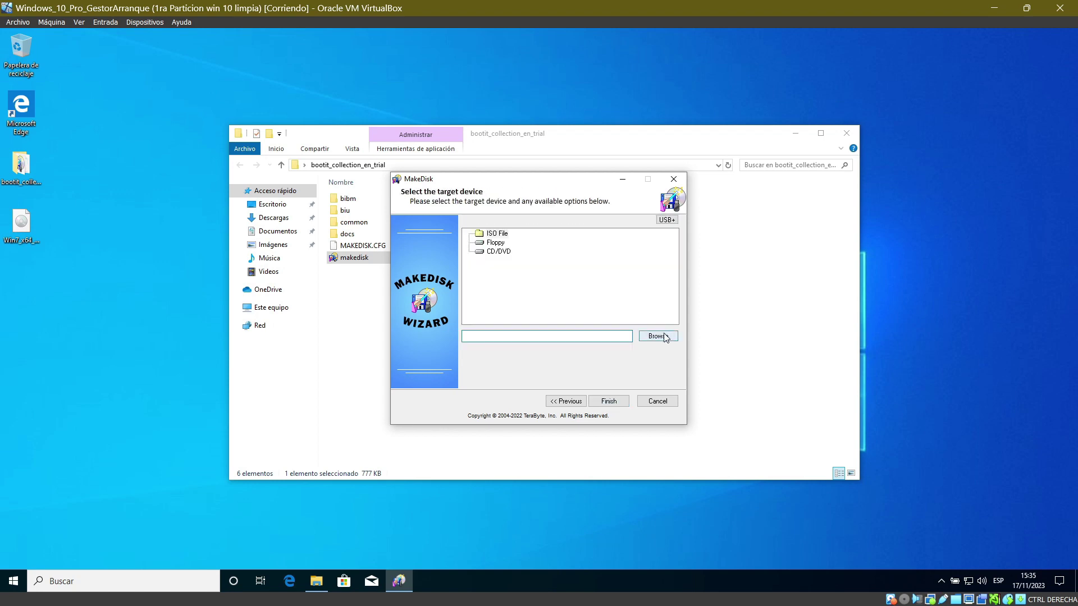
Step: Write the boot media to Desktop\Win7_x64_en-us.iso, overwriting the existing file
key(Return)
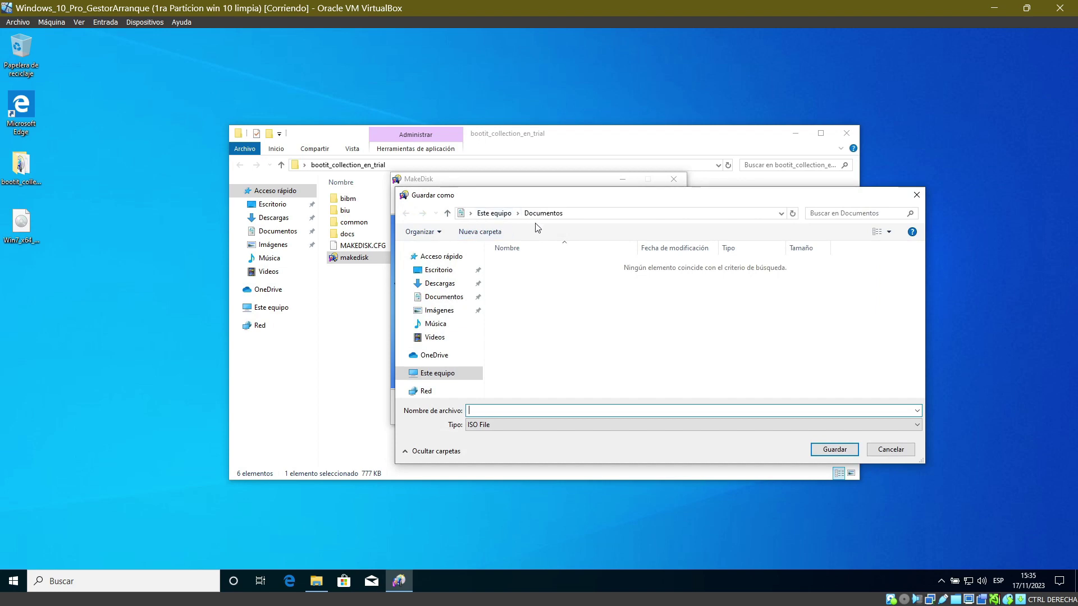
click(454, 276)
click(536, 277)
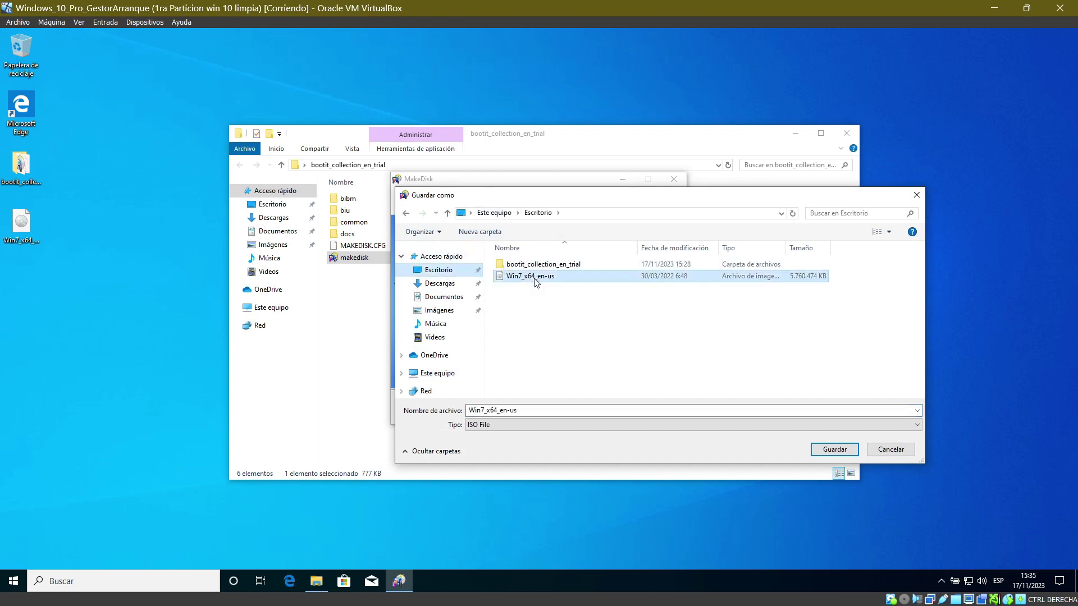
click(837, 449)
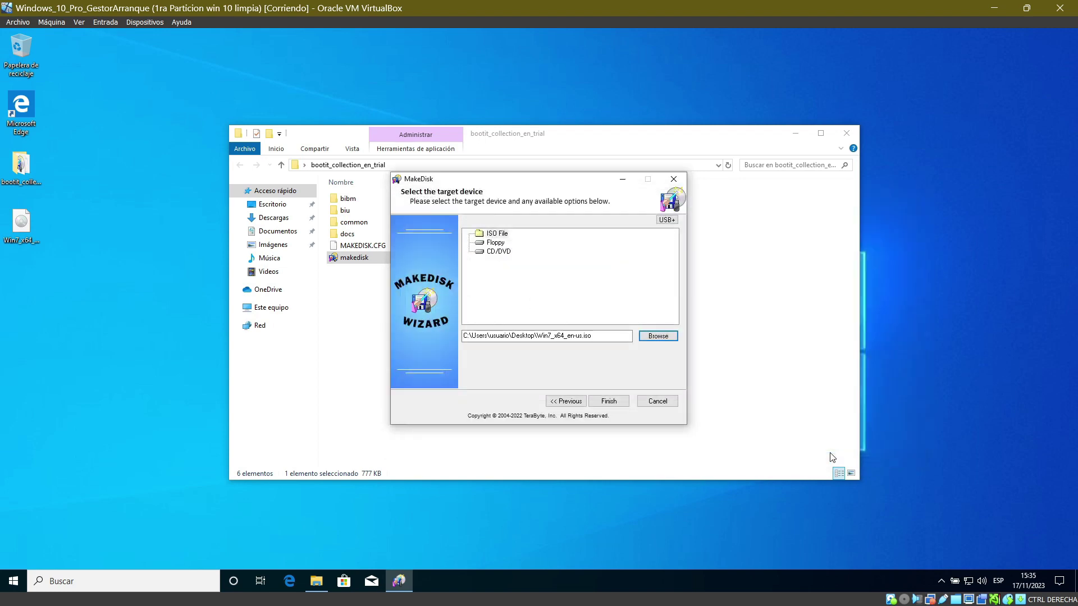
click(609, 401)
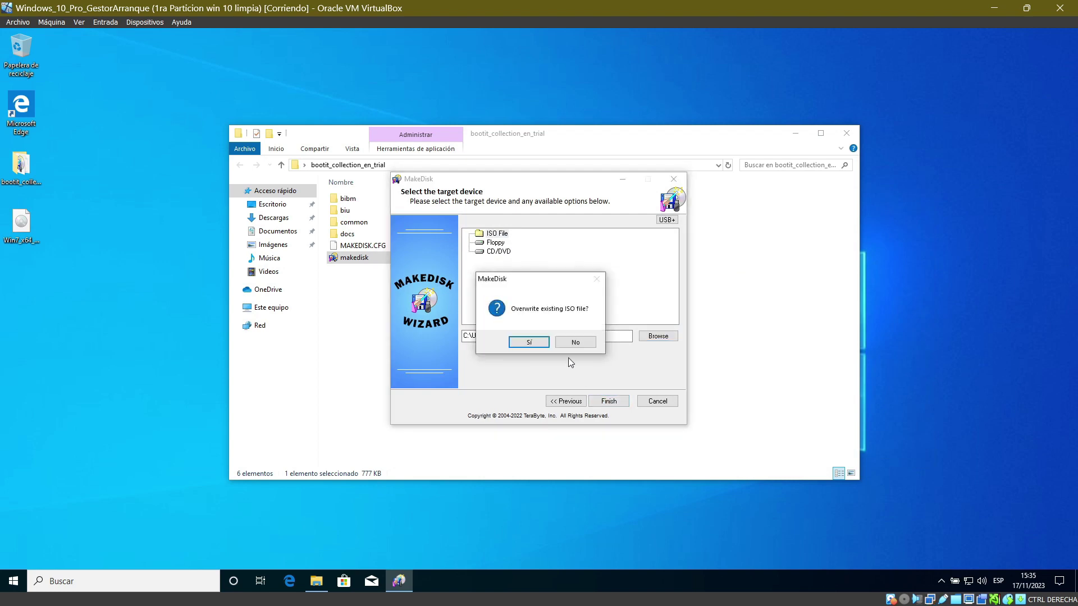
click(530, 345)
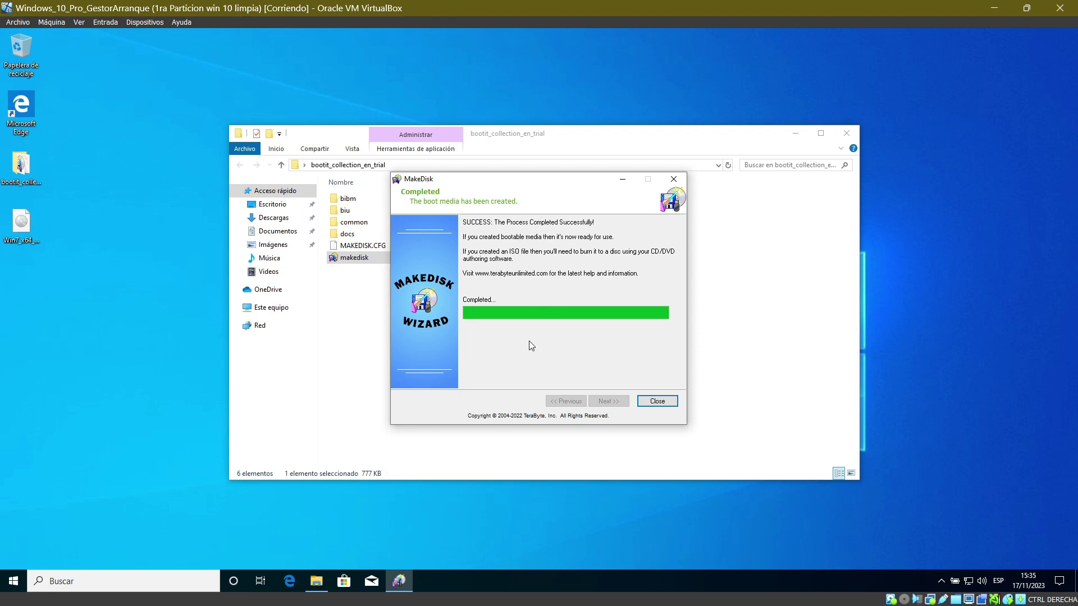
Step: Close MakeDisk and copy the desktop Win7_x64_en-us.iso into the Carpeta_Anfitrion (Z:) drive
click(657, 402)
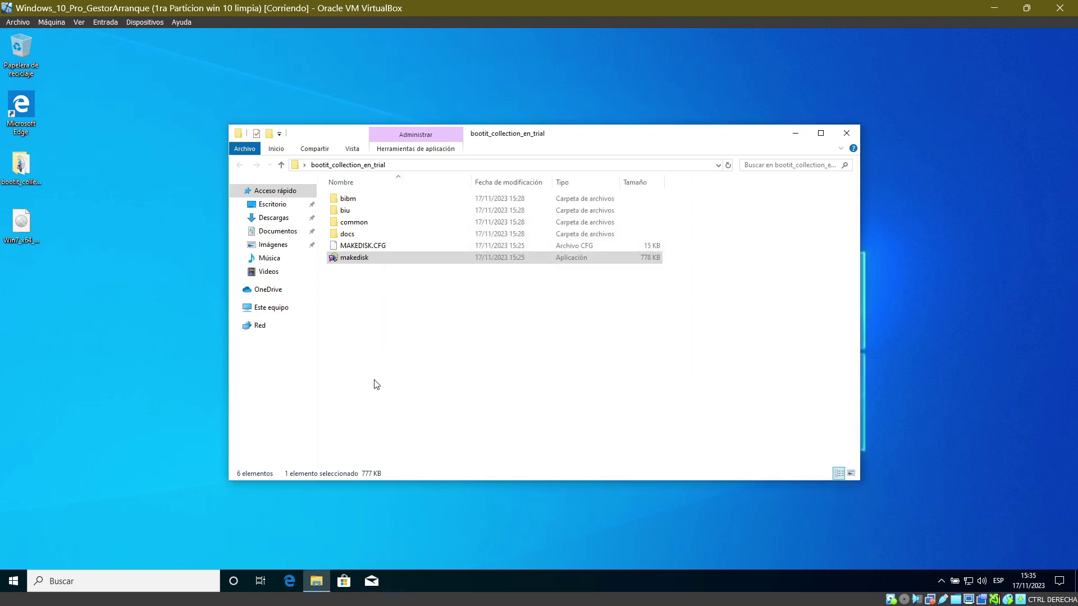
click(277, 309)
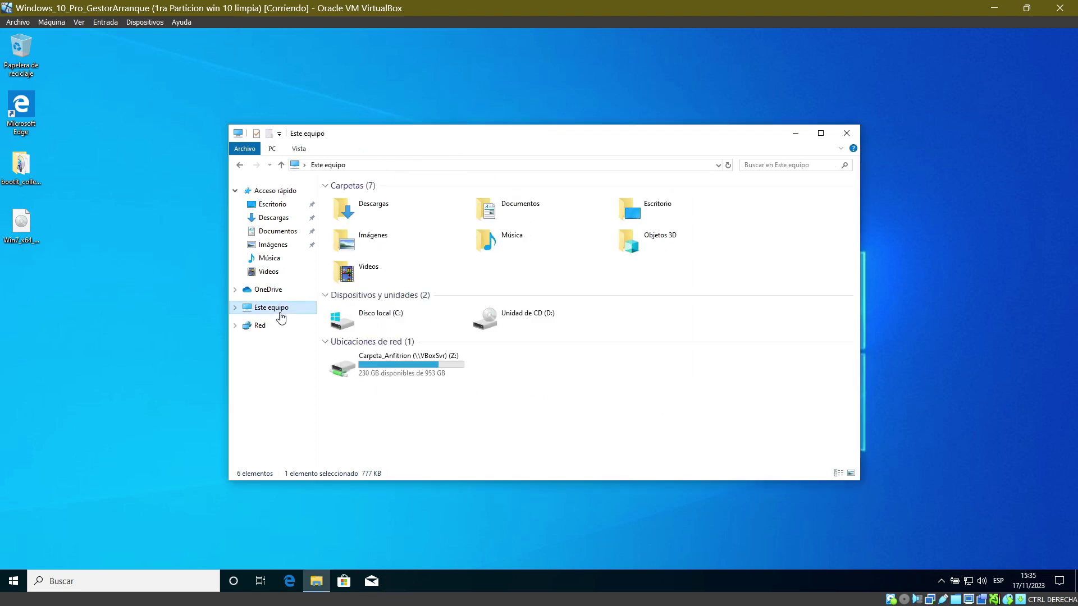
click(12, 238)
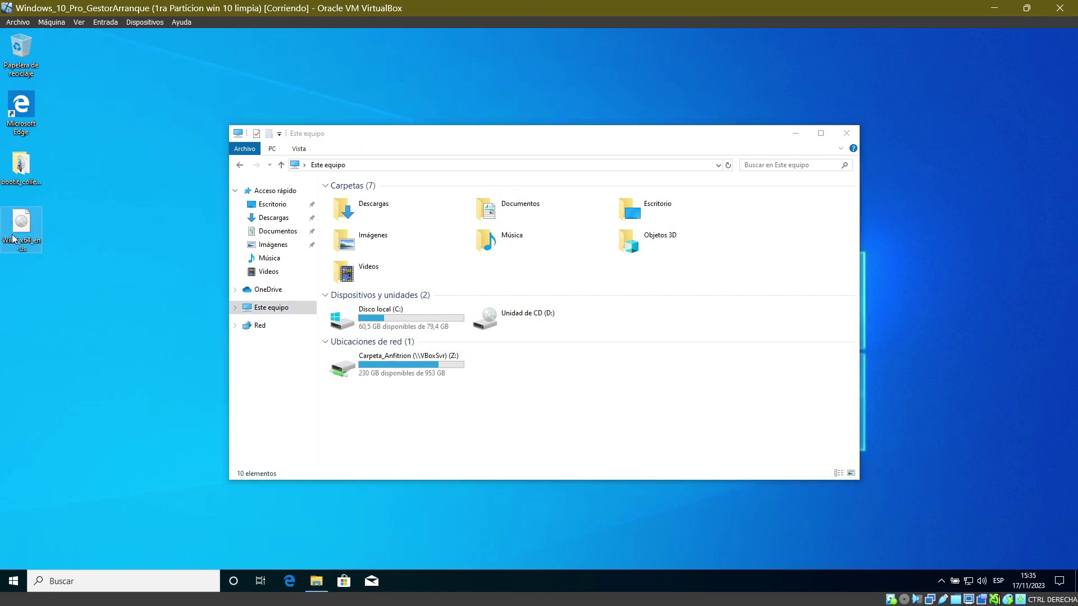
click(376, 368)
double_click(376, 365)
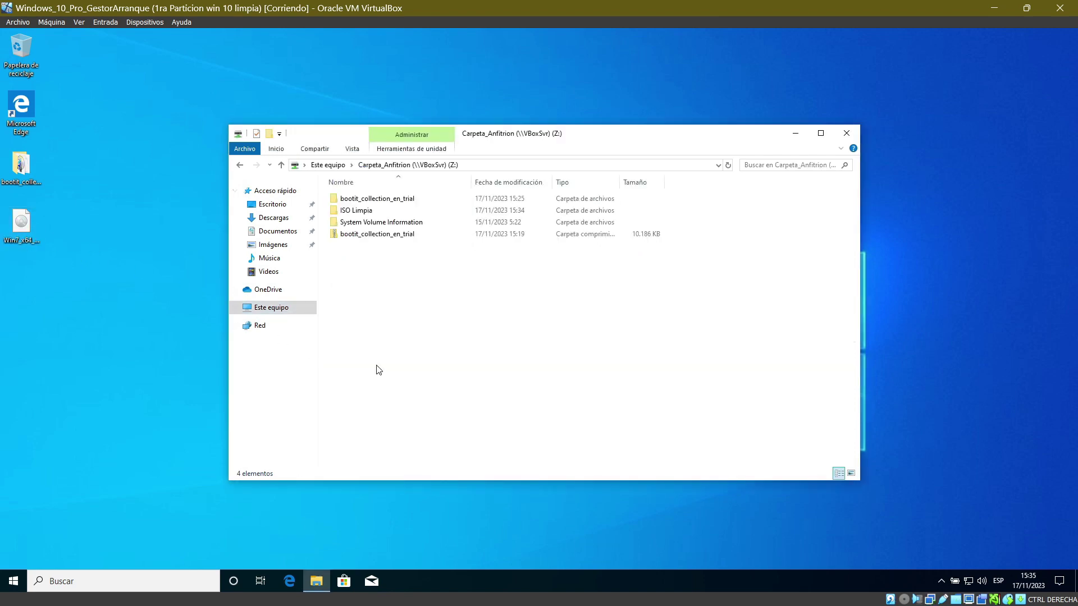
click(11, 238)
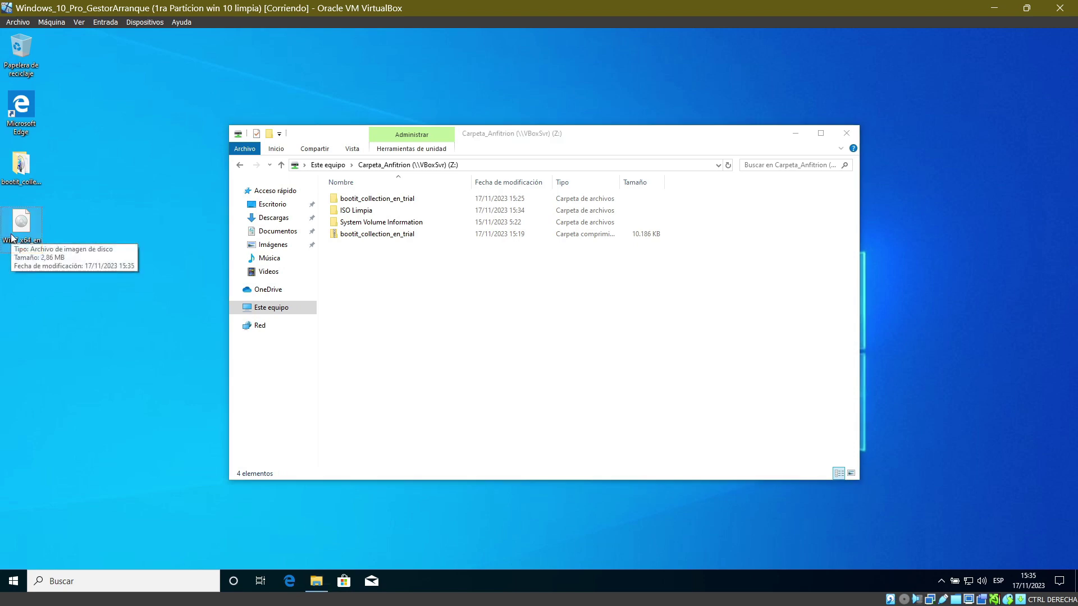
click(429, 311)
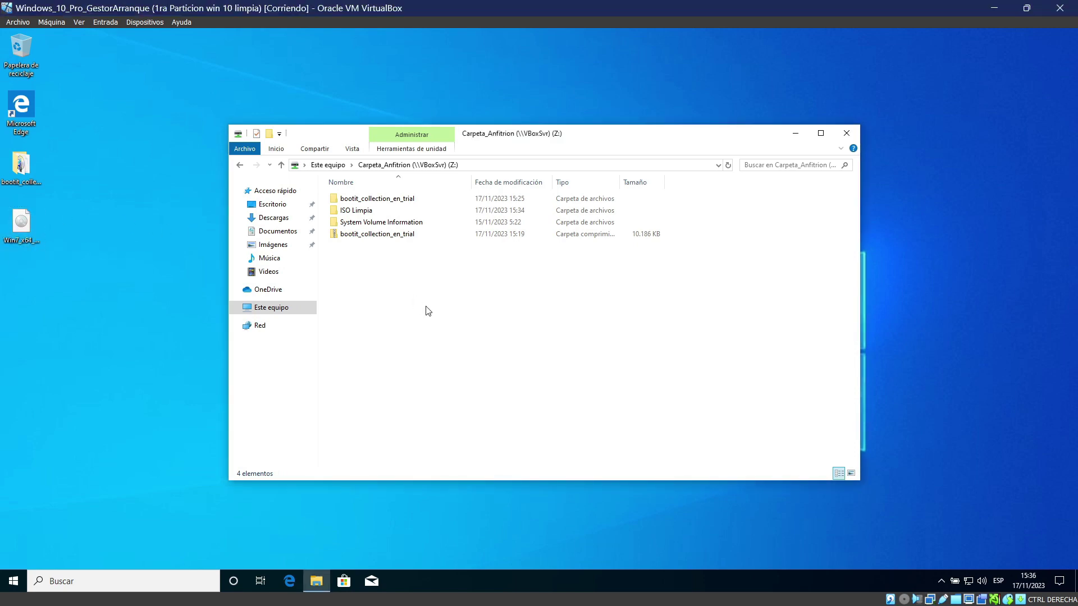
key(ctrl+v)
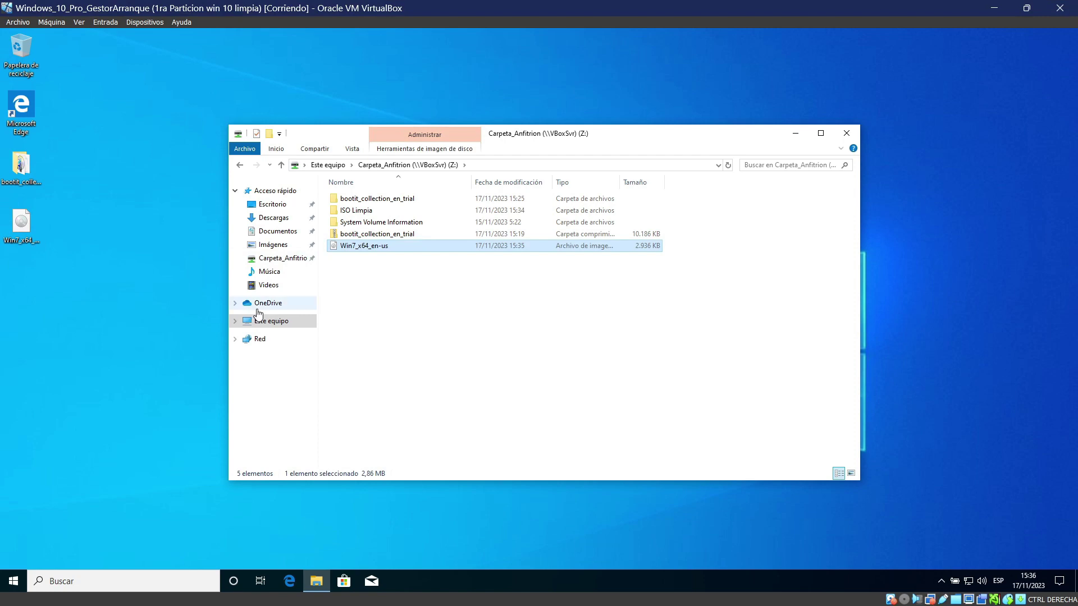
key(alt+F4)
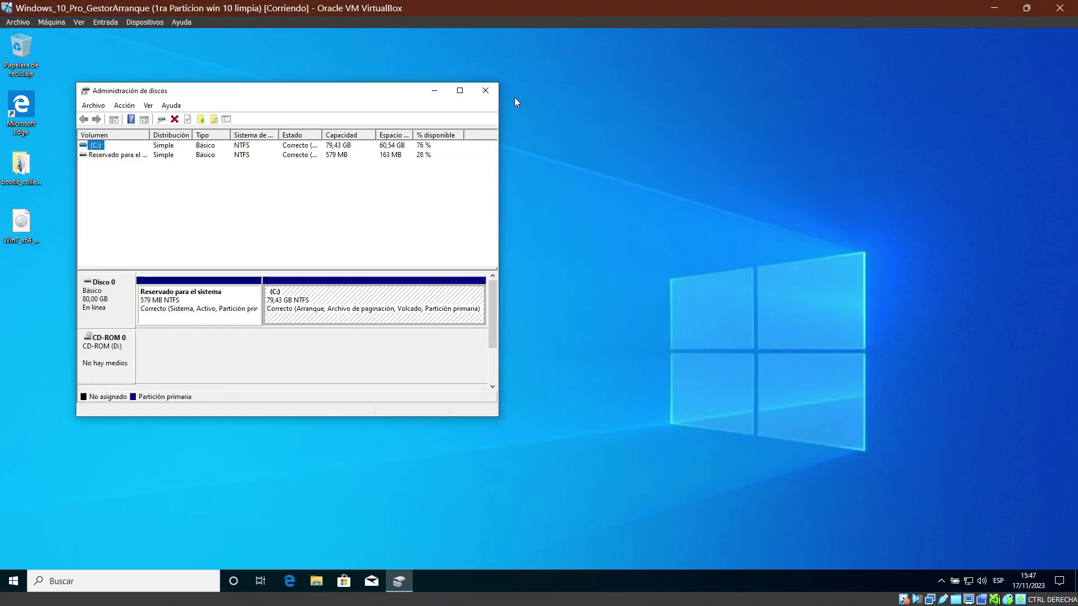
Step: Shrink the C: volume by 40000 MB, leaving 39,06 GB unallocated on Disk 0
click(466, 93)
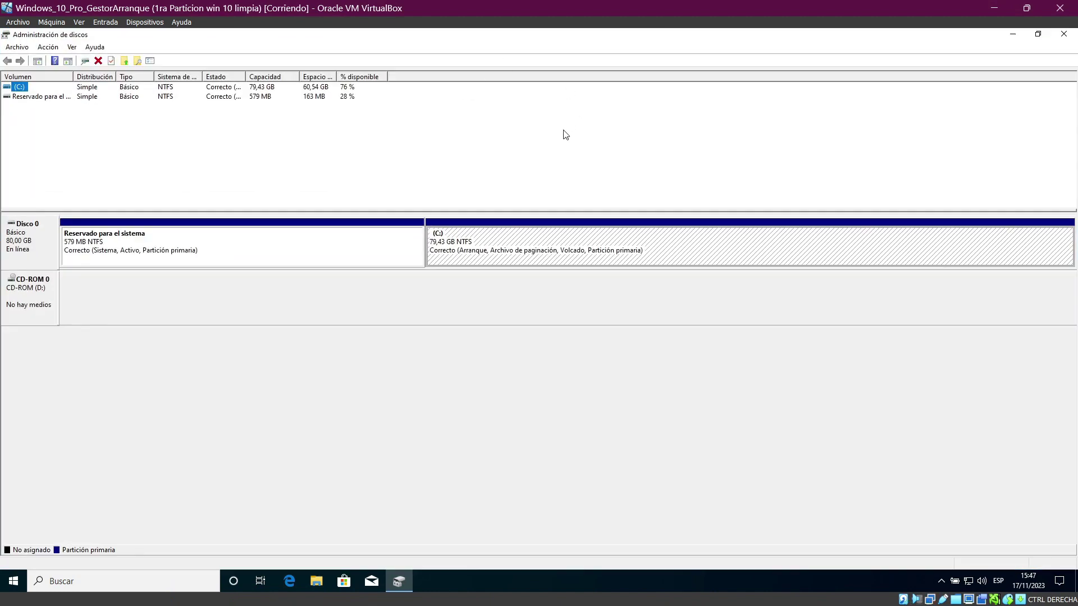
right_click(520, 257)
click(574, 349)
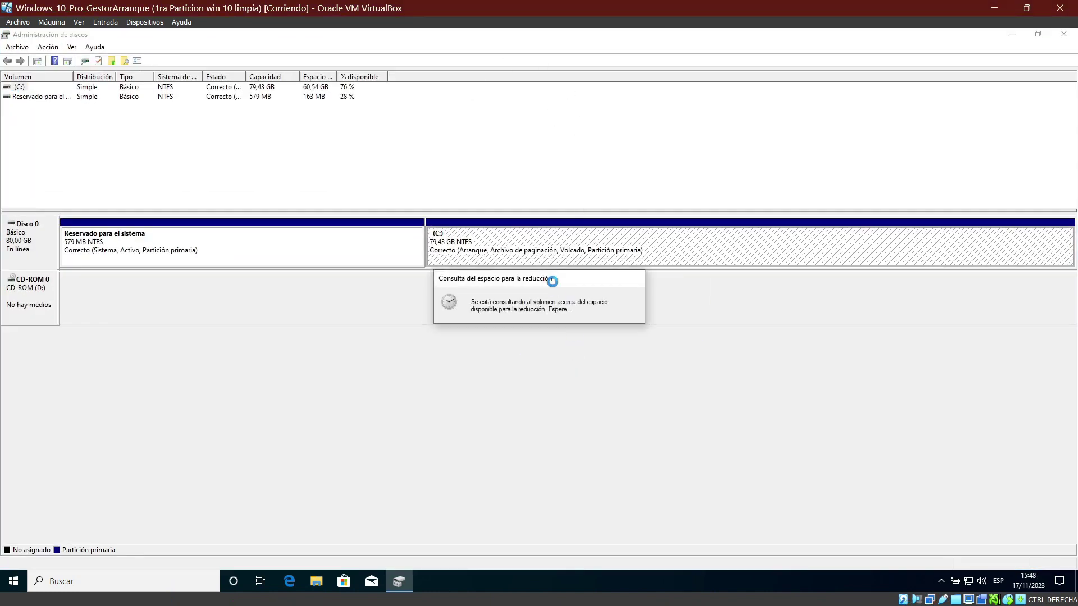
drag(543, 221, 549, 321)
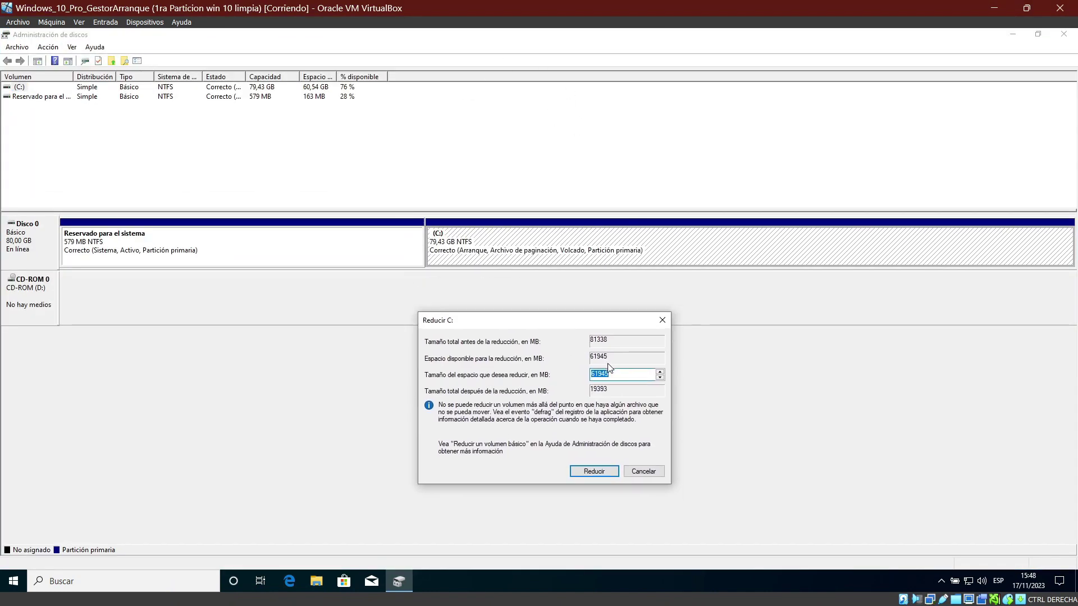
click(627, 375)
key(BackSpace)
key(BackSpace)
key(BackSpace)
key(BackSpace)
key(BackSpace)
text(40000)
click(606, 471)
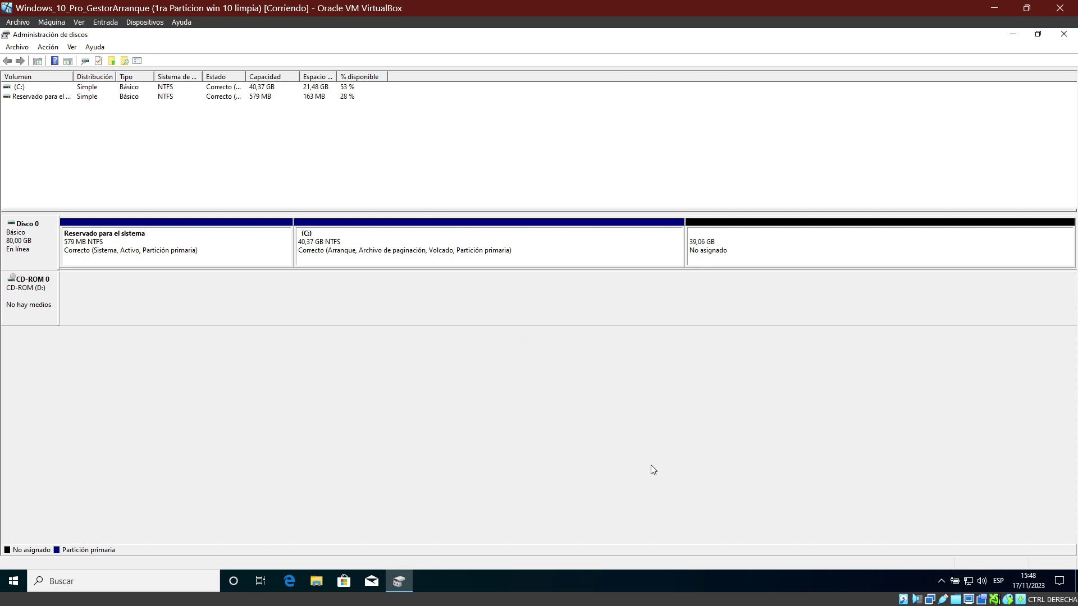
click(1038, 34)
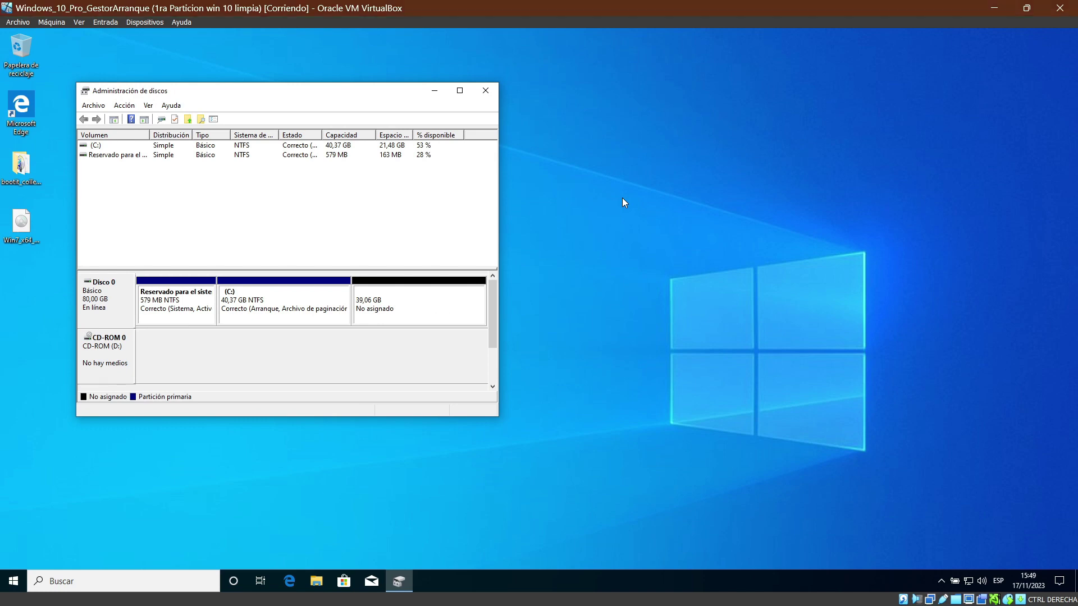
Step: Close Disk Management and shut down the Windows 10 guest
click(487, 91)
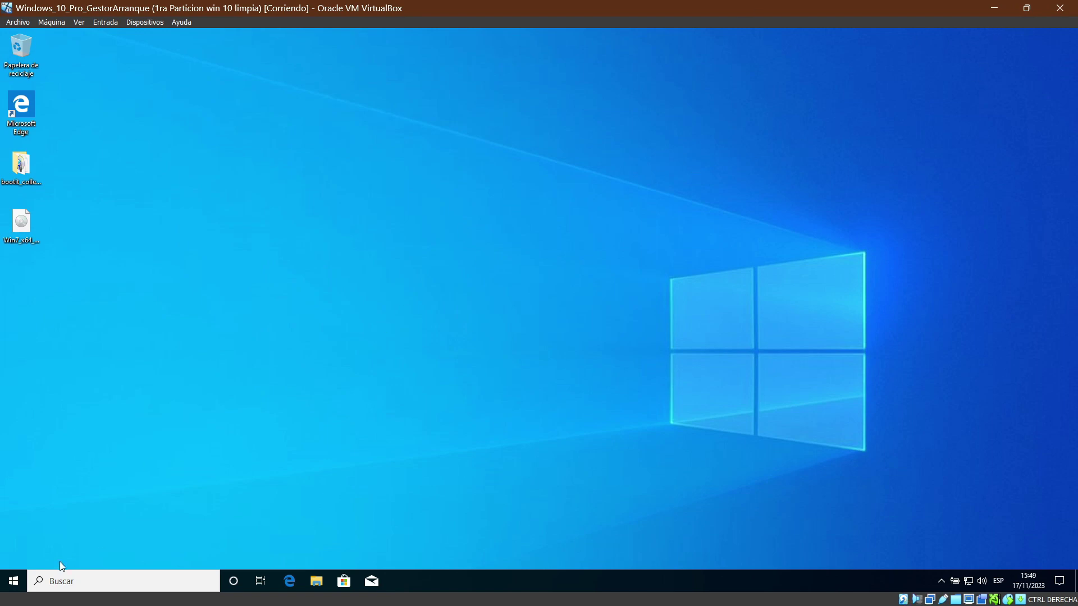
click(14, 581)
click(14, 556)
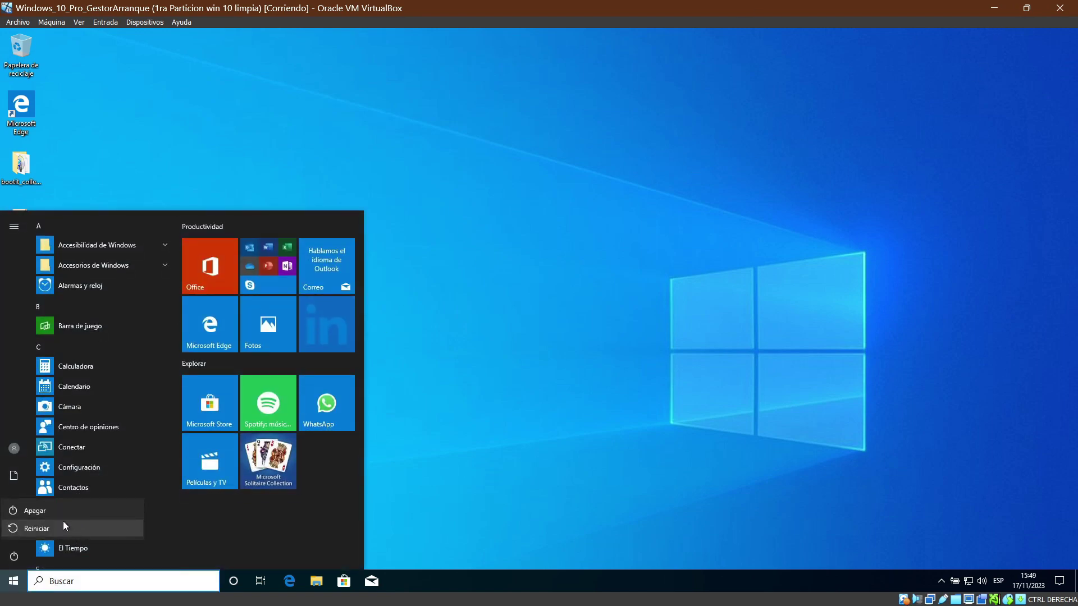
click(62, 513)
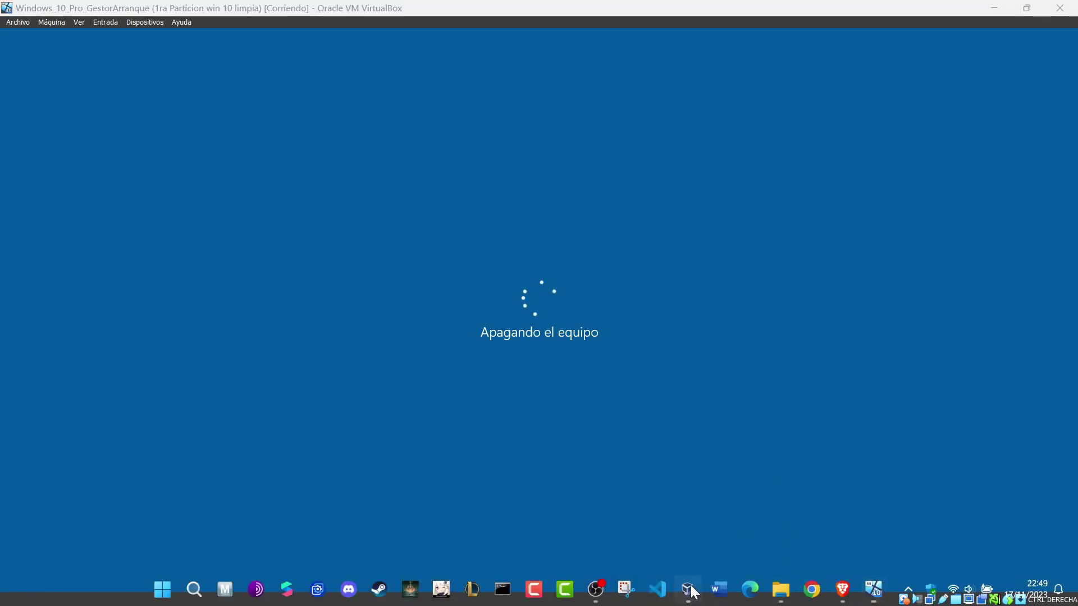
Step: Mount Win7_x64_en-us.iso in the VM's SATA optical drive and start the VM
click(691, 594)
click(452, 33)
click(389, 245)
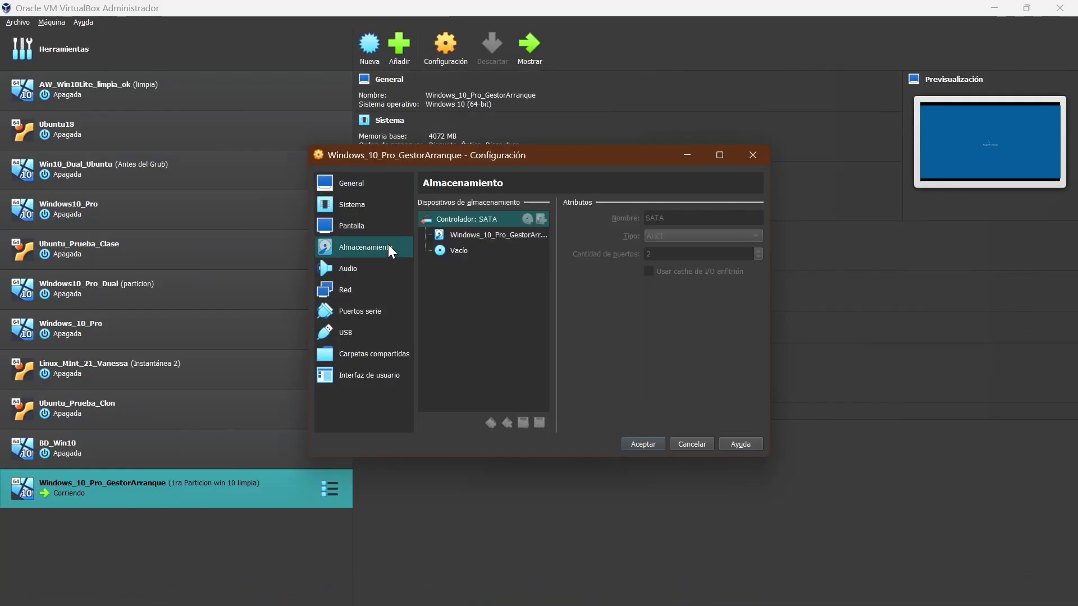
click(450, 250)
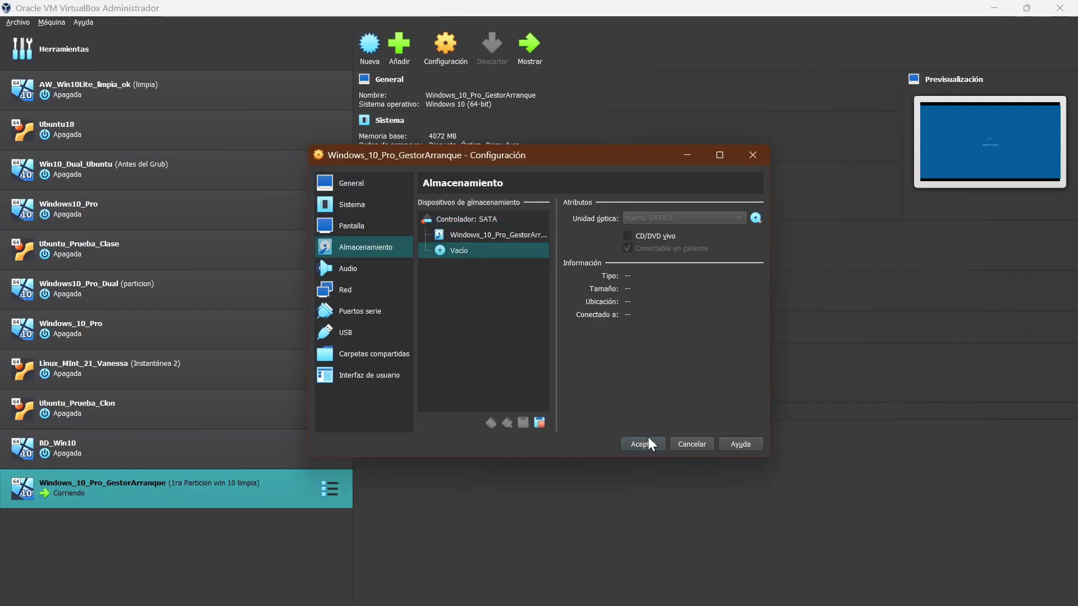
click(648, 441)
click(444, 40)
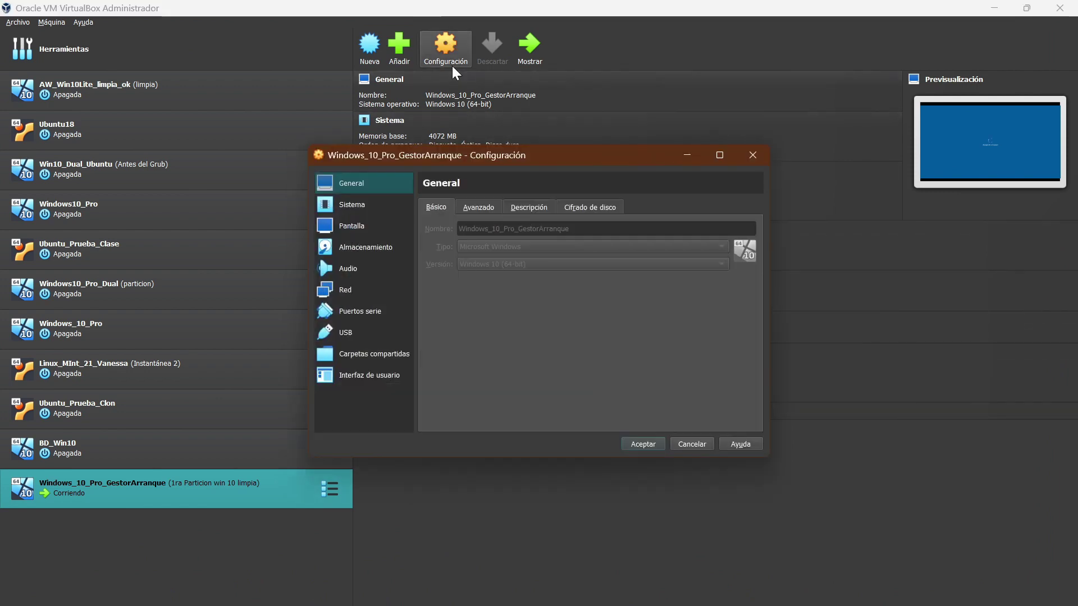
click(388, 245)
click(448, 251)
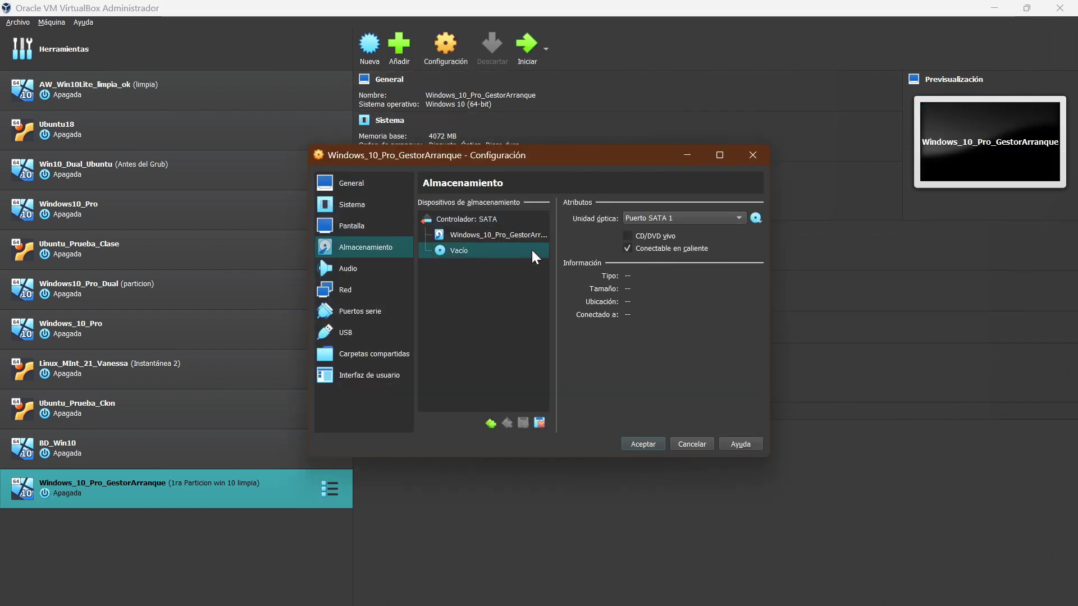
click(756, 219)
click(779, 241)
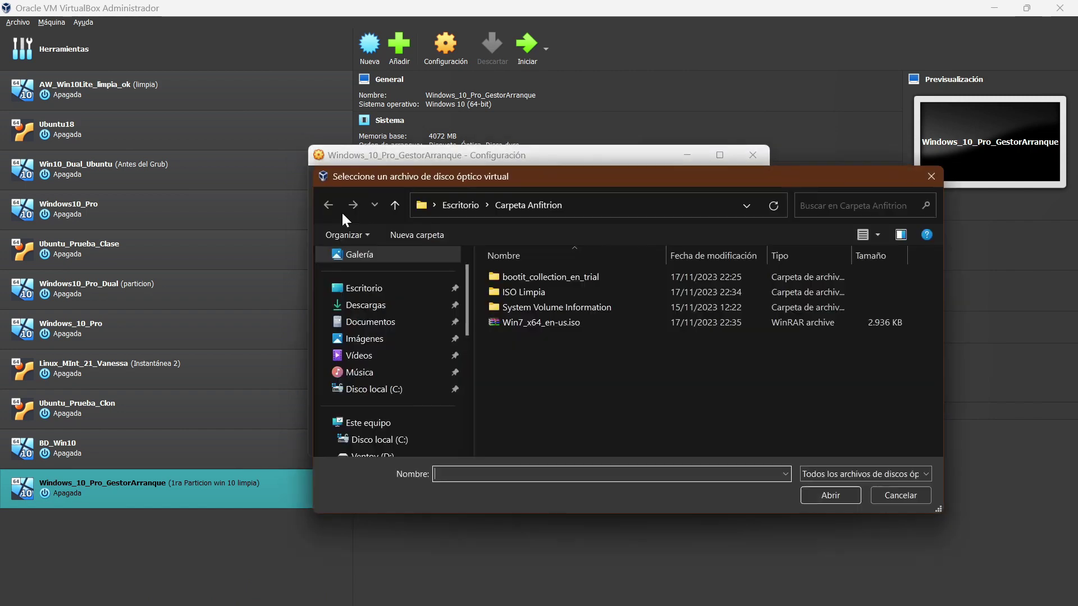
click(540, 322)
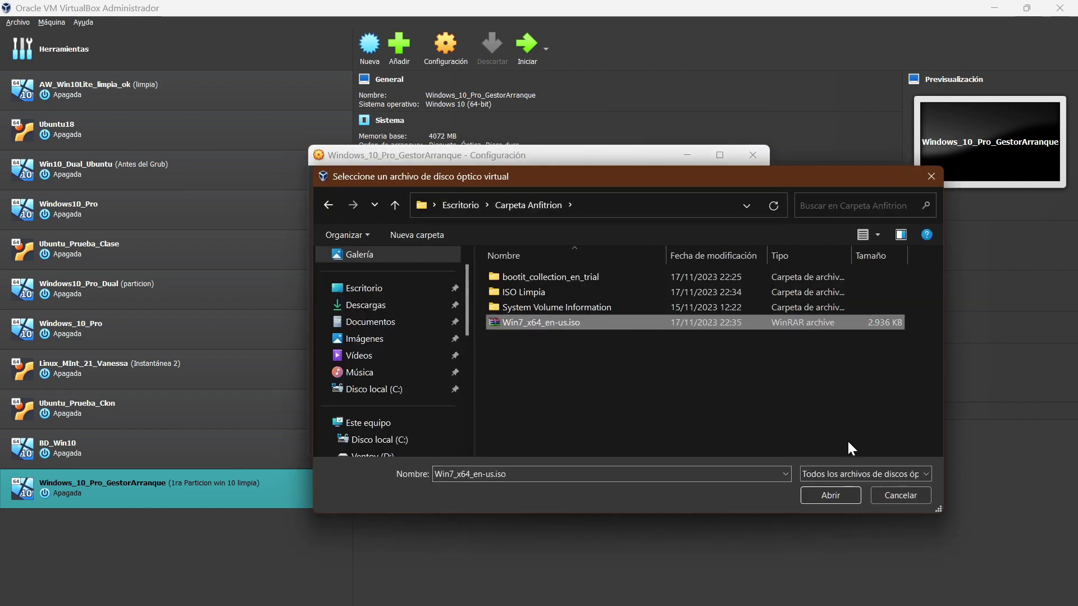
click(831, 496)
click(646, 443)
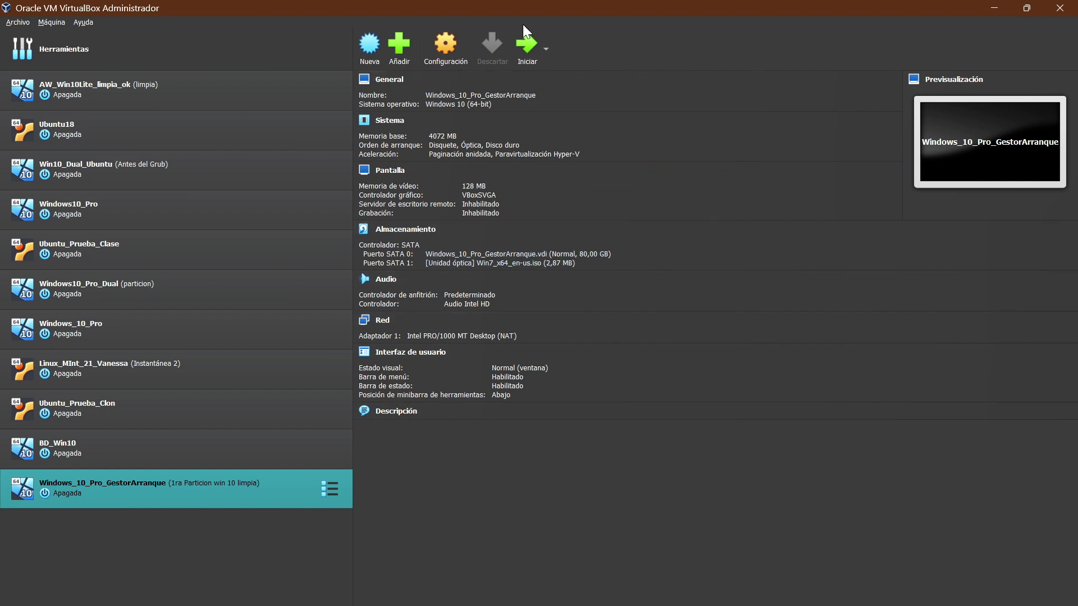
click(527, 45)
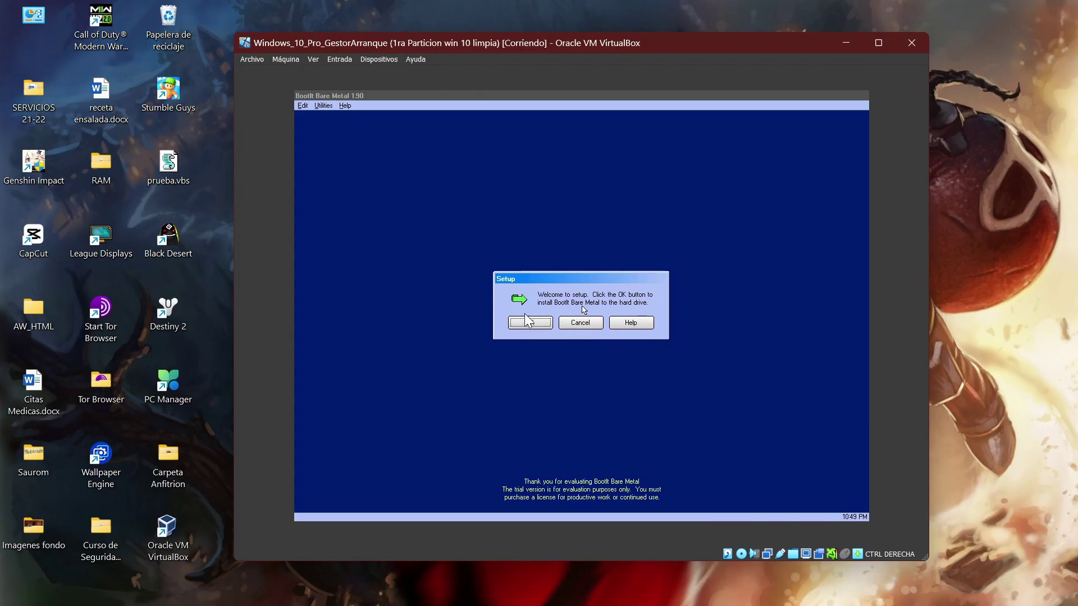
Step: Capture input and install BootIt Bare Metal to a dedicated hard-drive partition, then close News
click(528, 324)
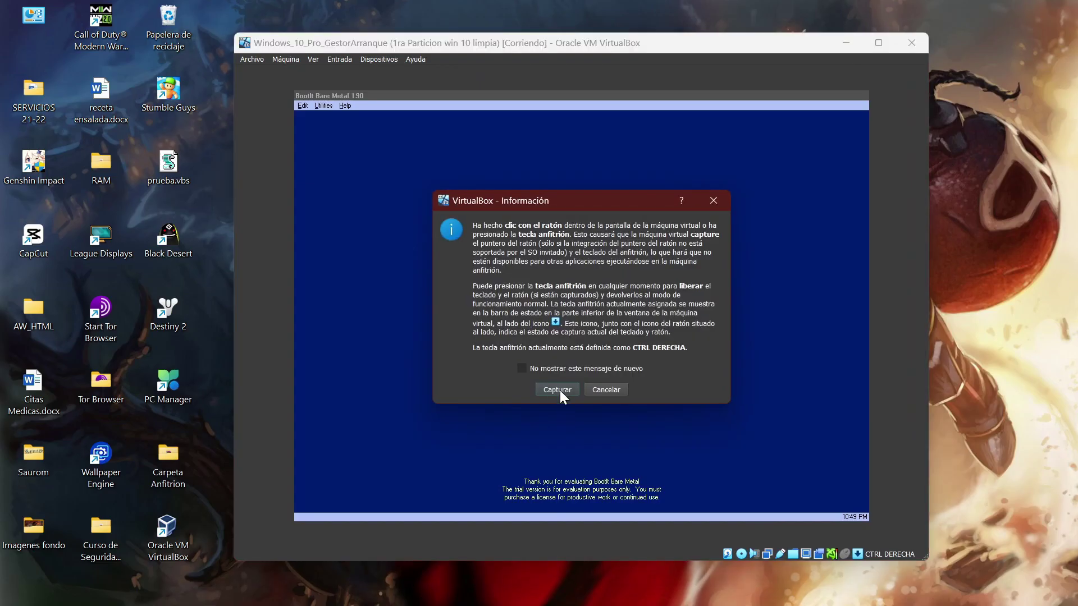
click(558, 390)
click(531, 323)
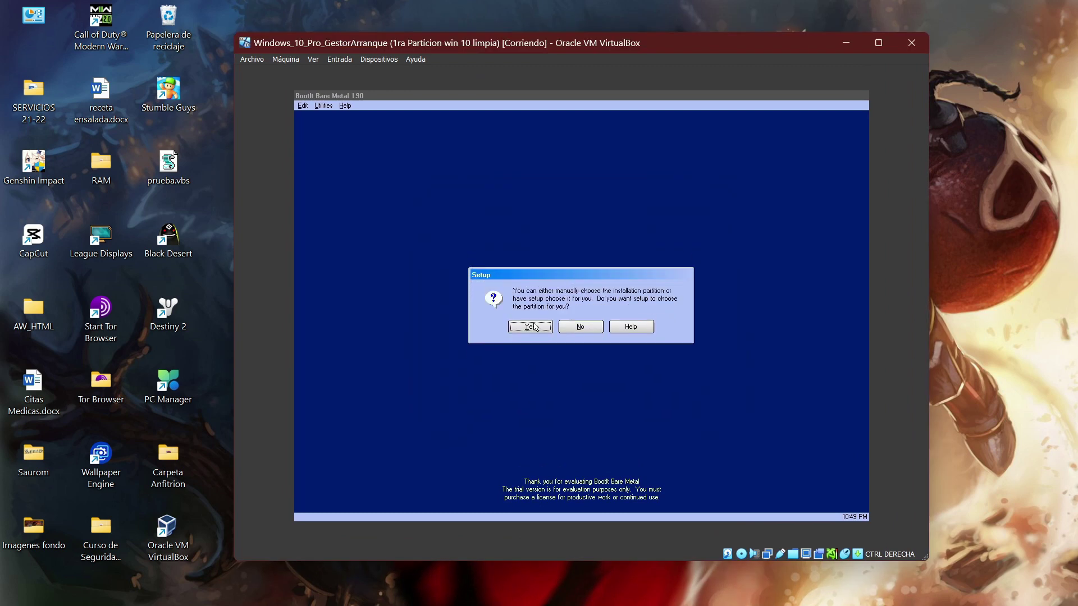
click(535, 327)
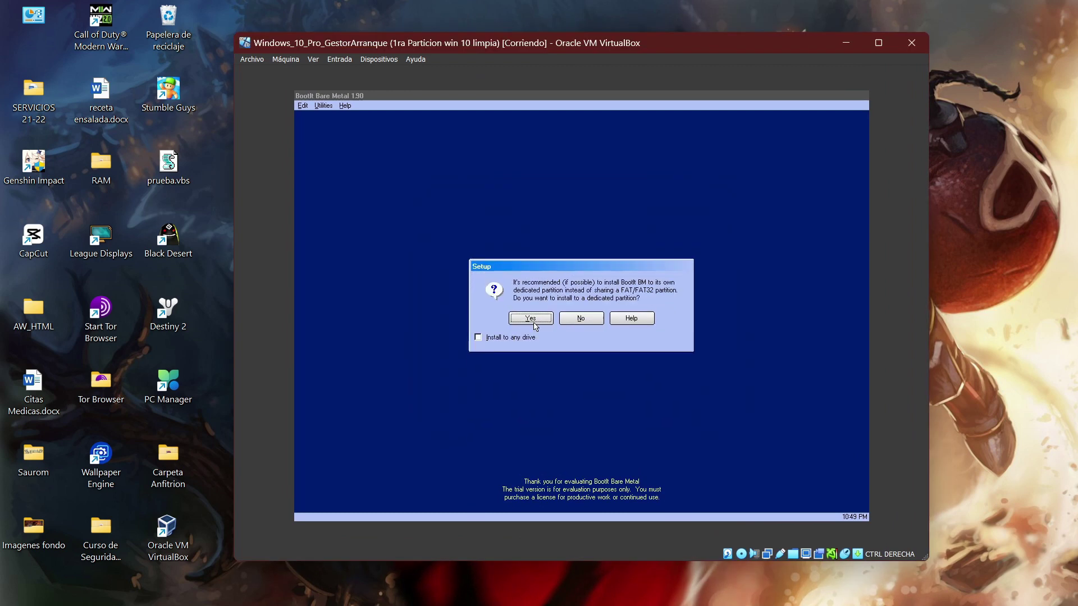
click(534, 323)
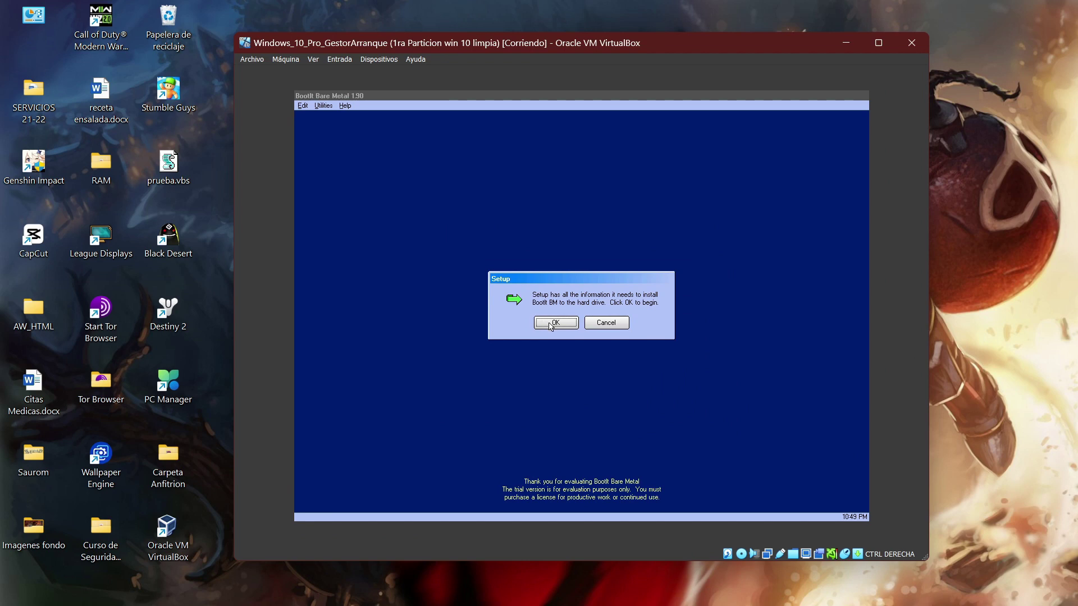
click(549, 324)
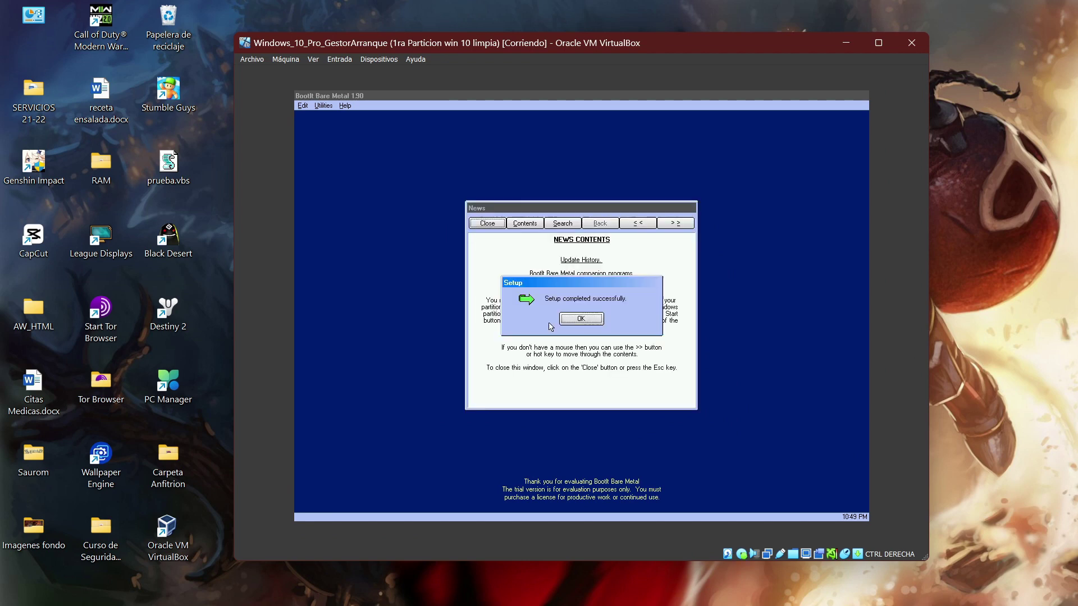
click(587, 319)
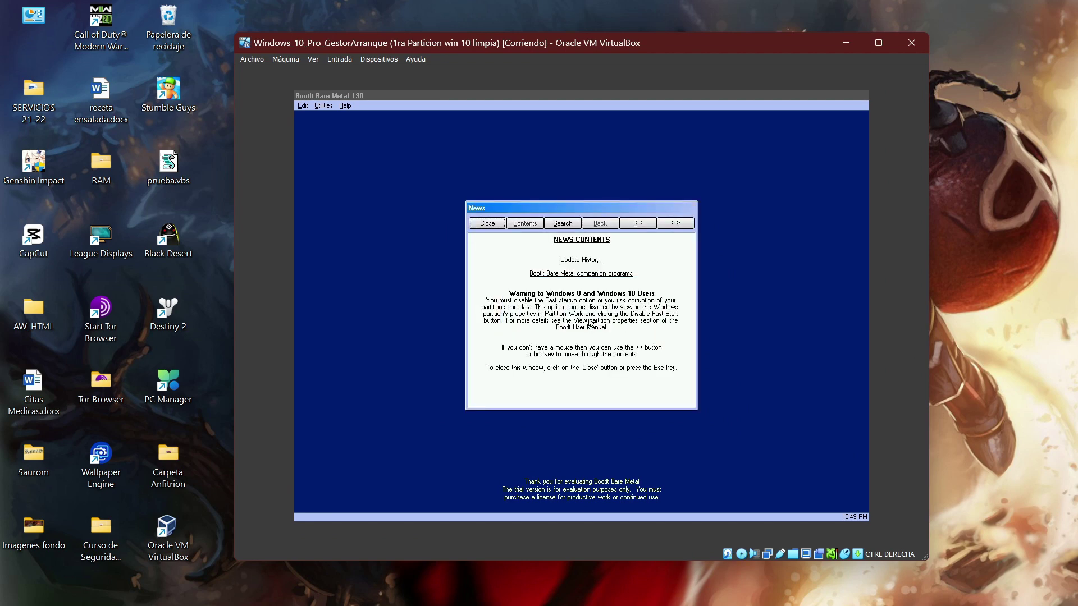
click(503, 226)
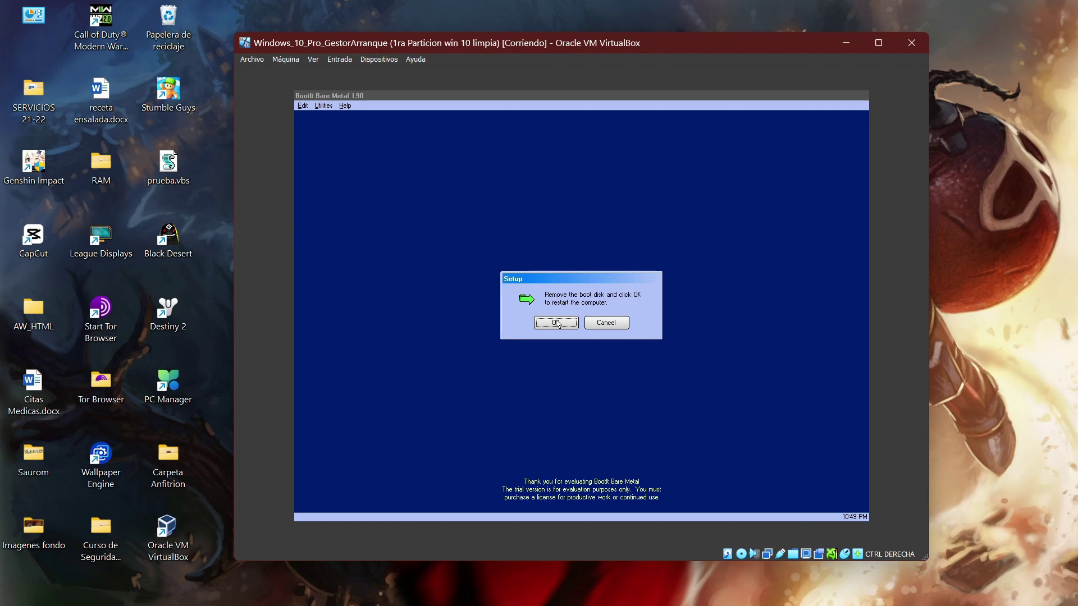
Step: Remove Win7_x64_en-us.iso from the optical drive, leave it empty, and restart the VM
click(680, 587)
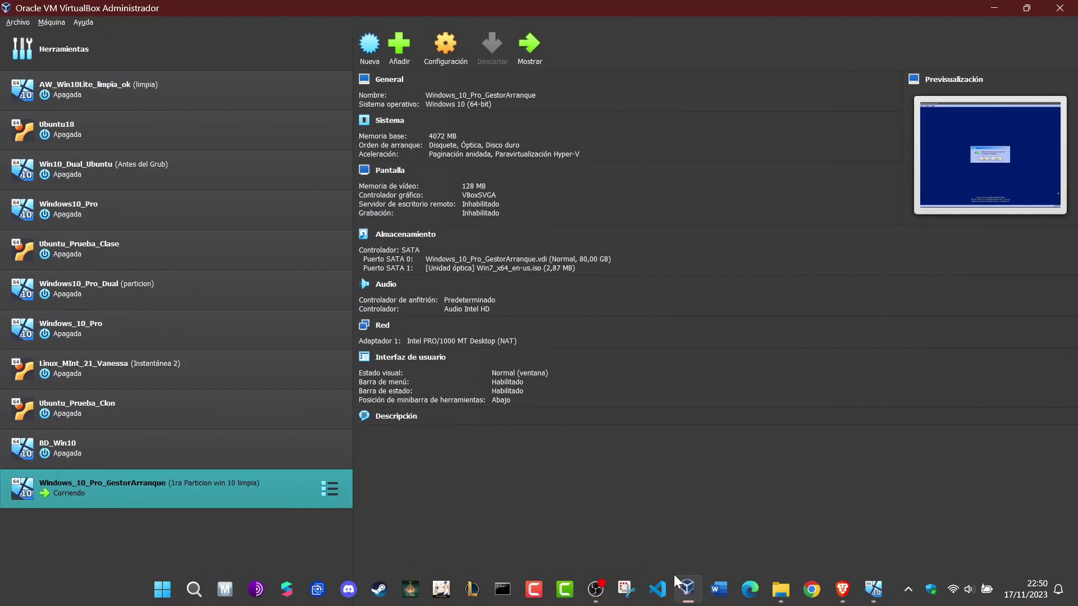
click(442, 63)
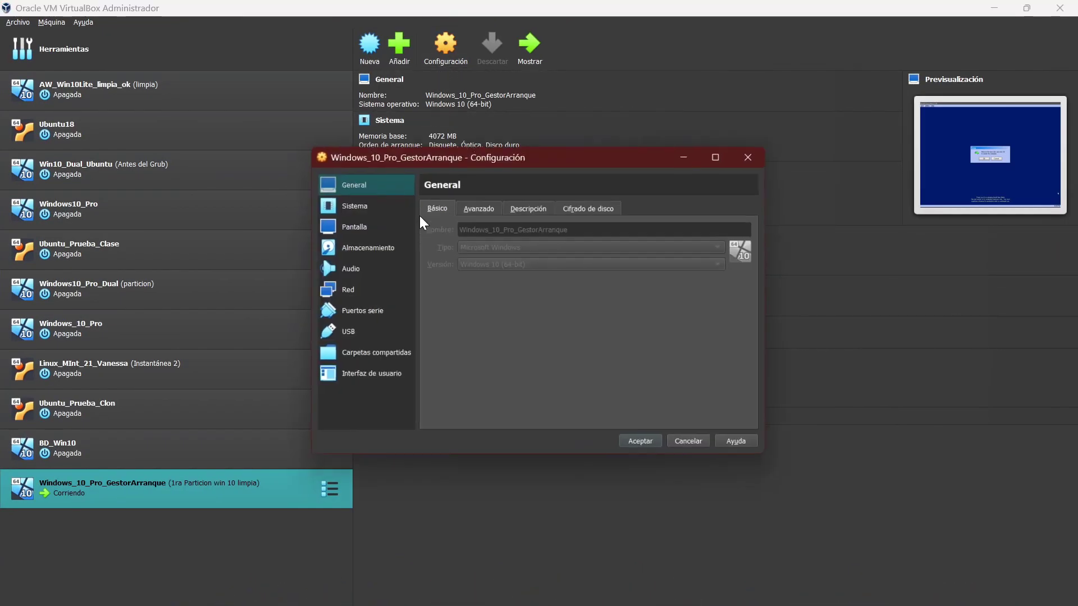
click(383, 247)
click(520, 251)
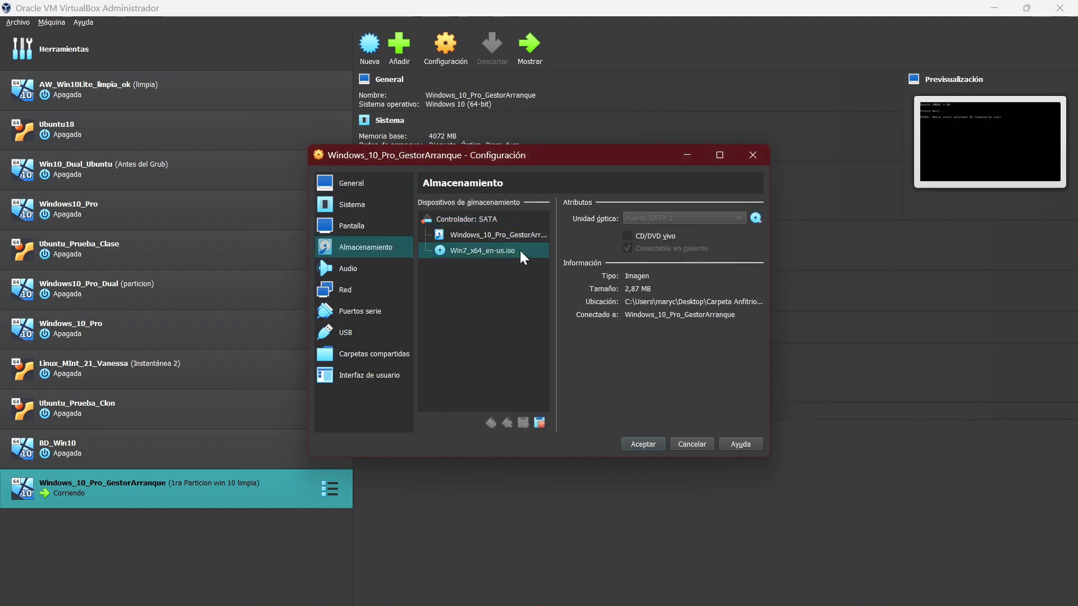
click(539, 423)
click(519, 353)
click(483, 219)
click(526, 219)
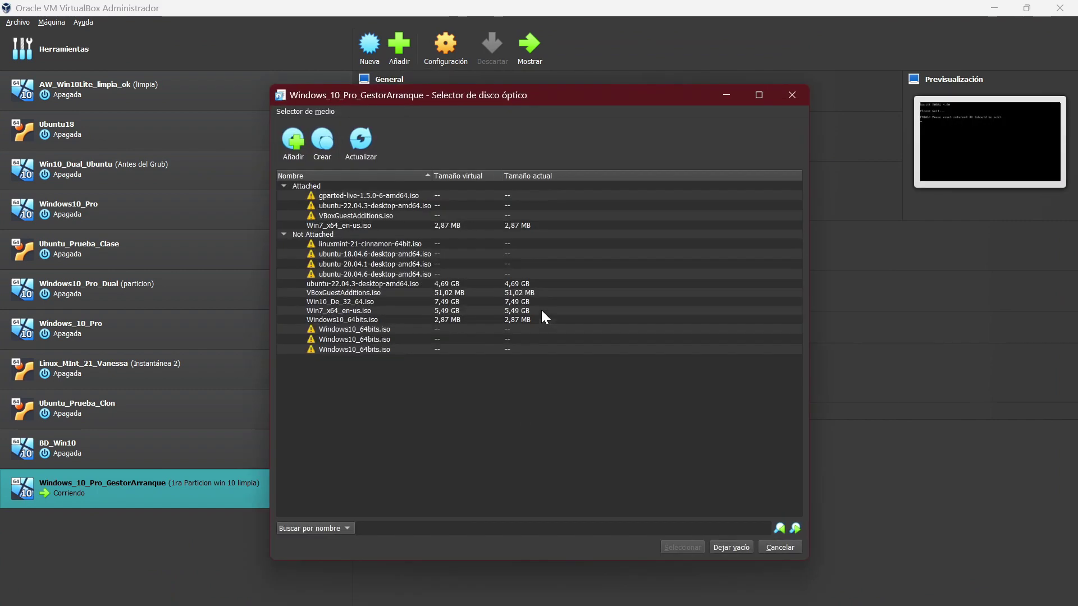
click(730, 548)
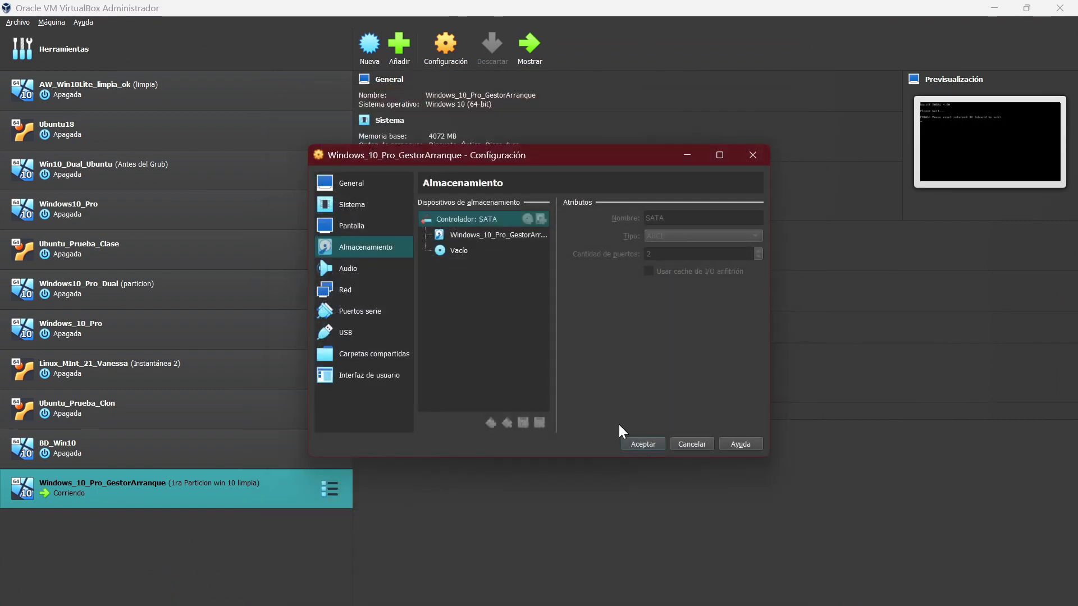
click(644, 444)
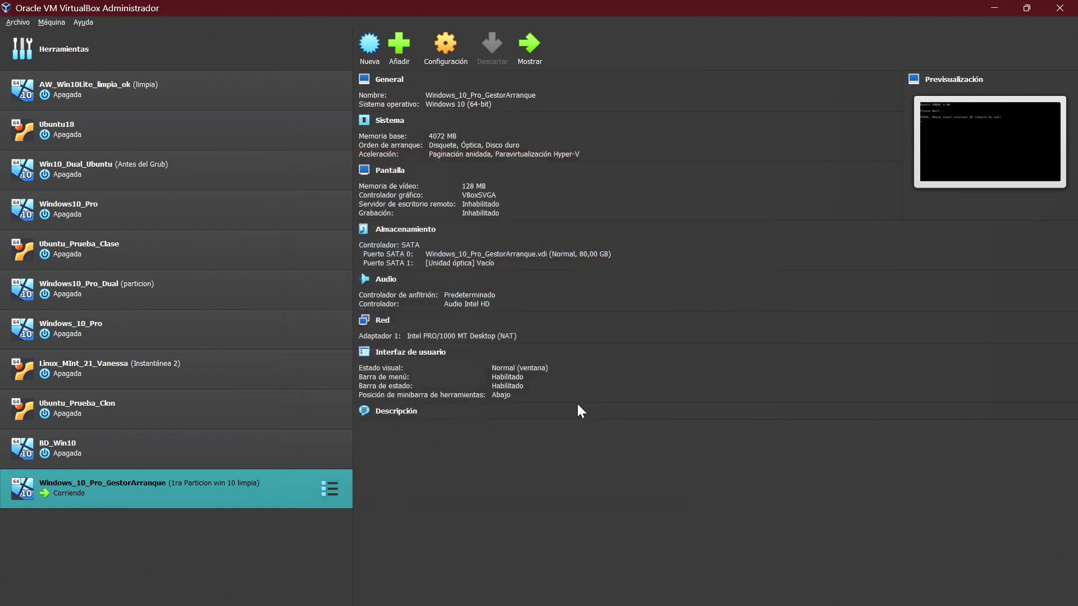
click(531, 45)
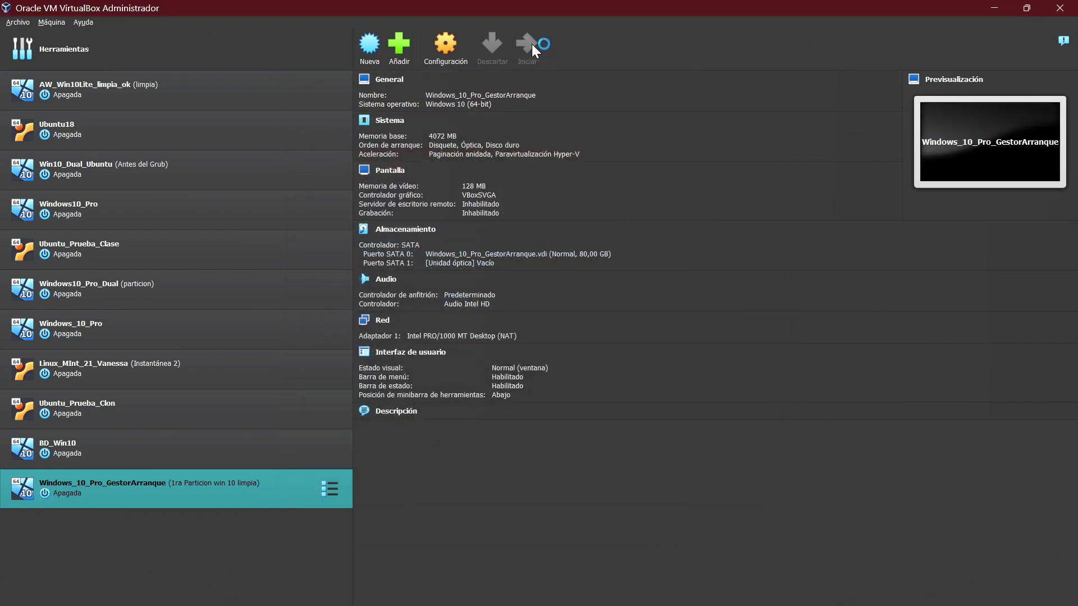
Step: Dismiss the VirtualBox notices, capture input, and open Partition Work from BootIt Maintenance
click(1005, 7)
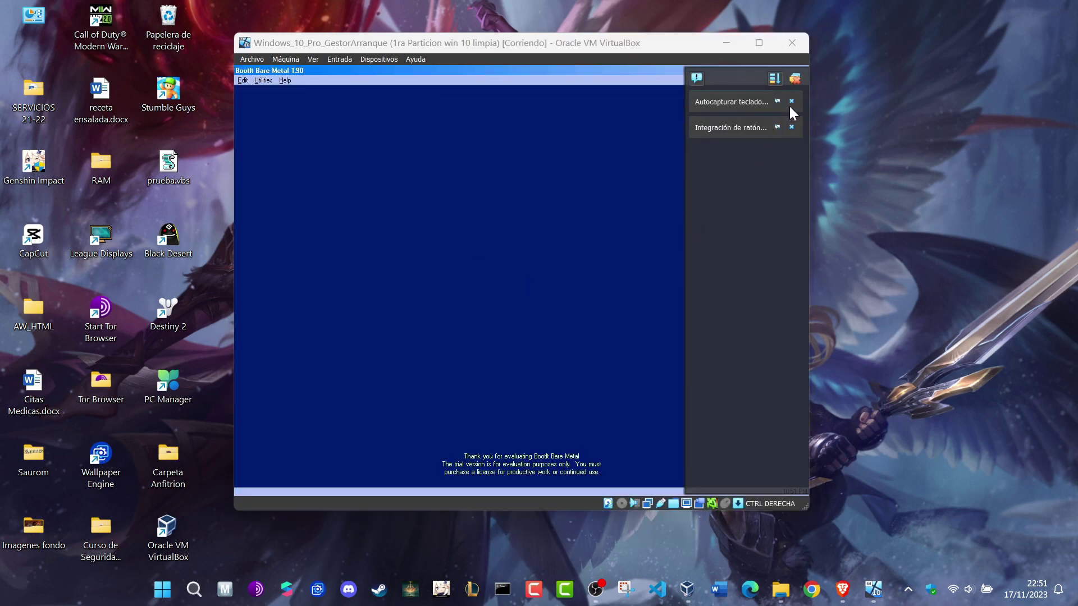
click(792, 101)
click(791, 102)
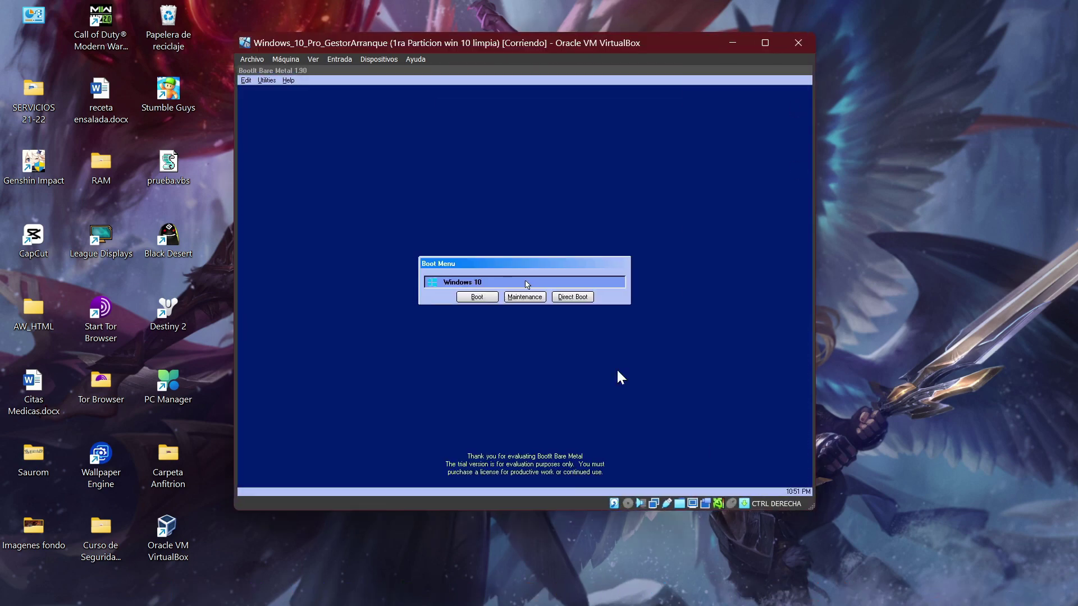
click(564, 351)
click(549, 365)
click(524, 295)
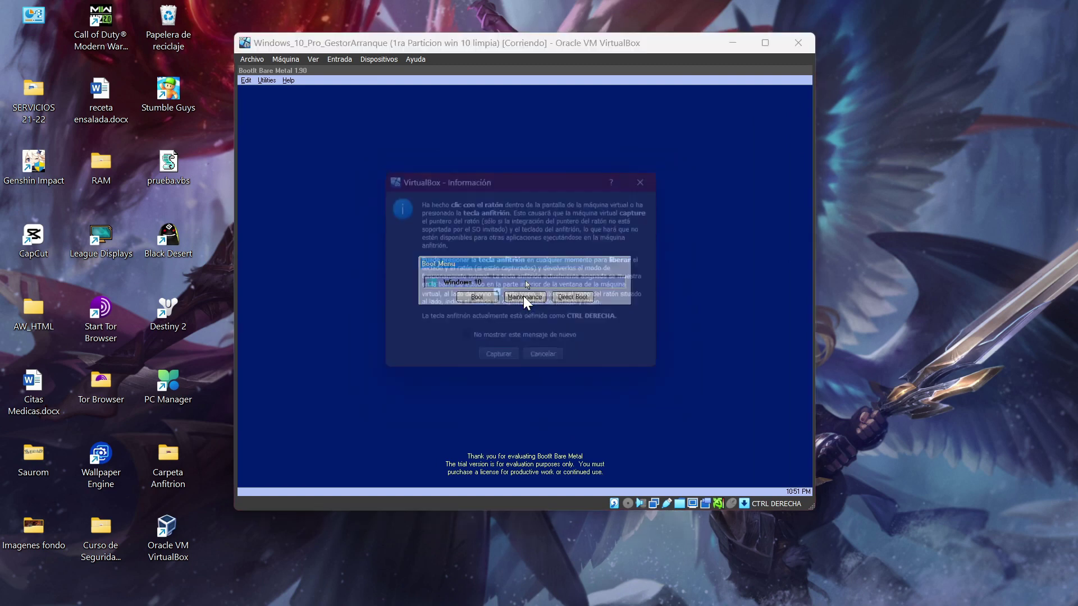
click(503, 363)
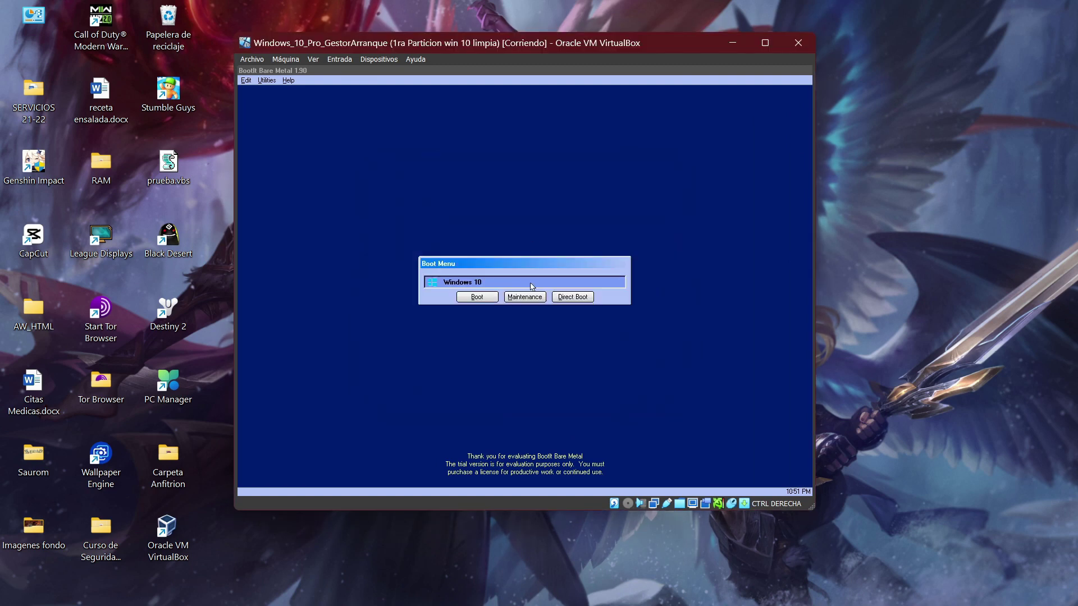
click(533, 297)
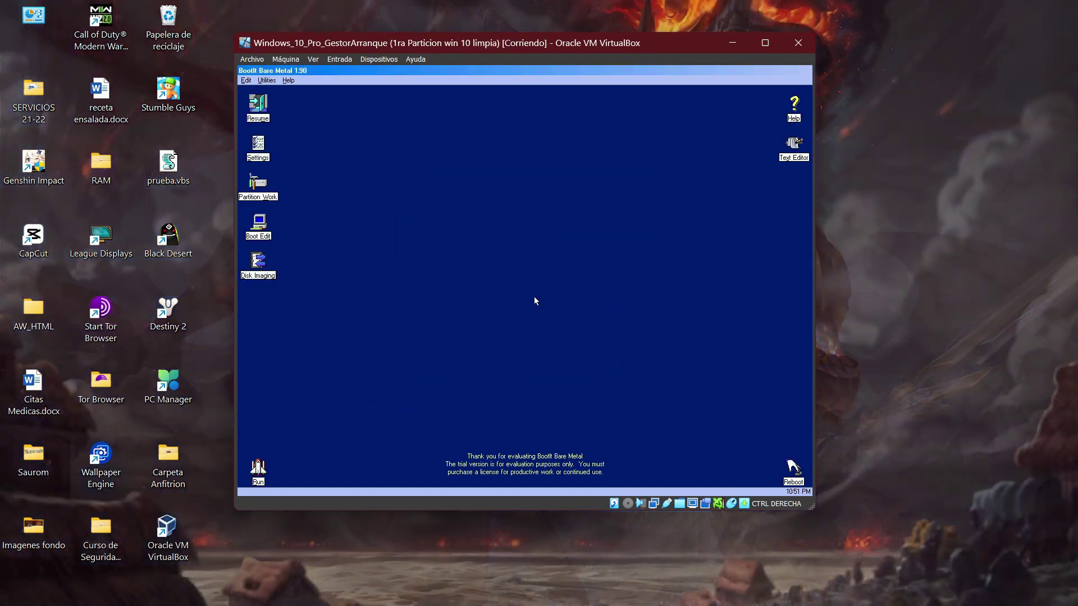
click(266, 193)
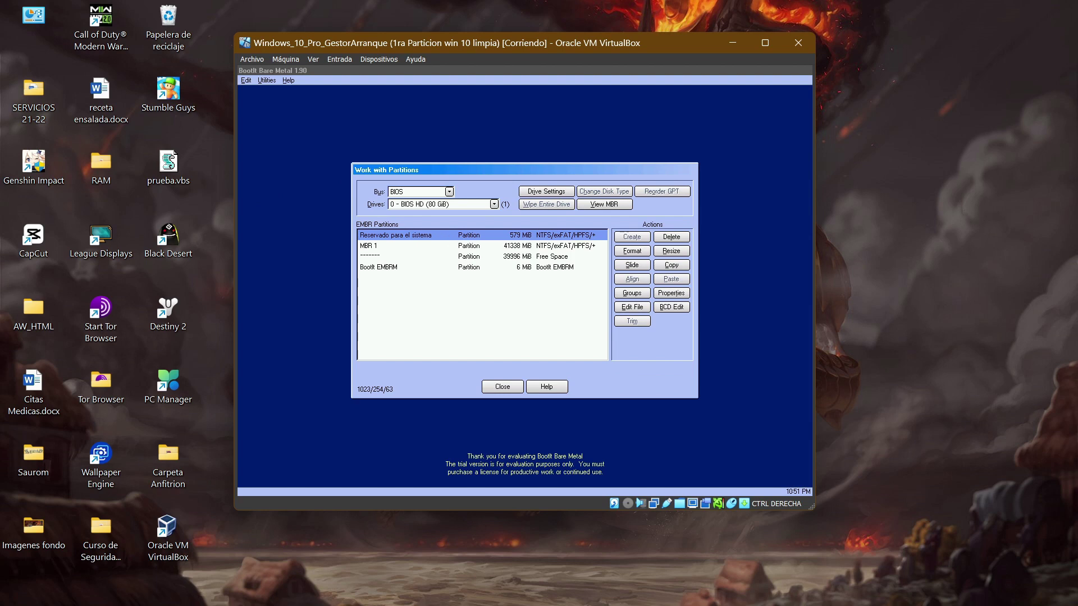
Step: Create a 39996 MB NTFS partition named Windows 7 in the free space, then close Partition Work
click(479, 249)
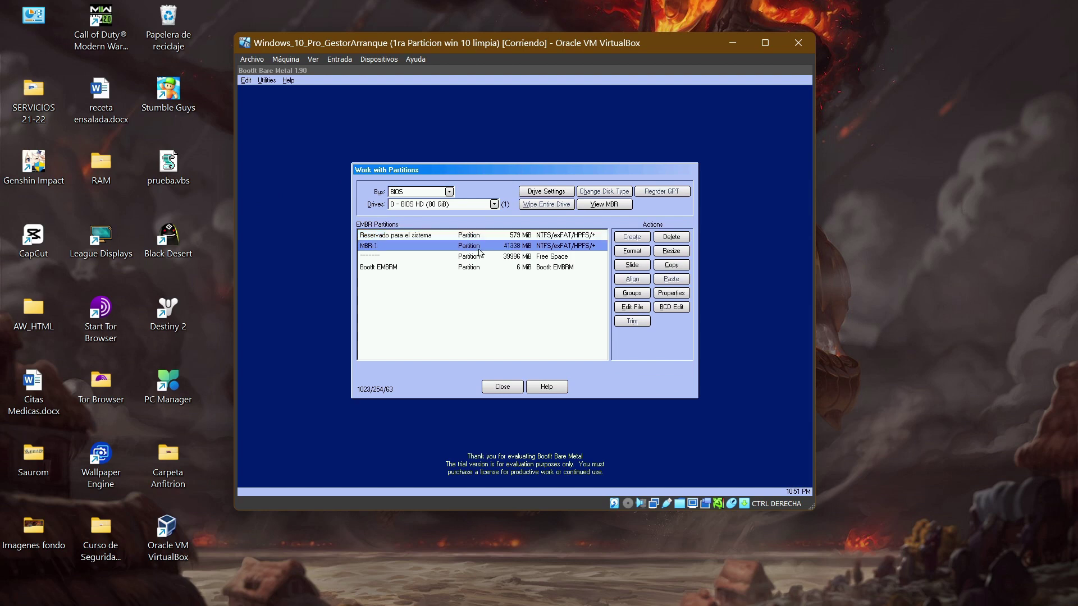
click(486, 257)
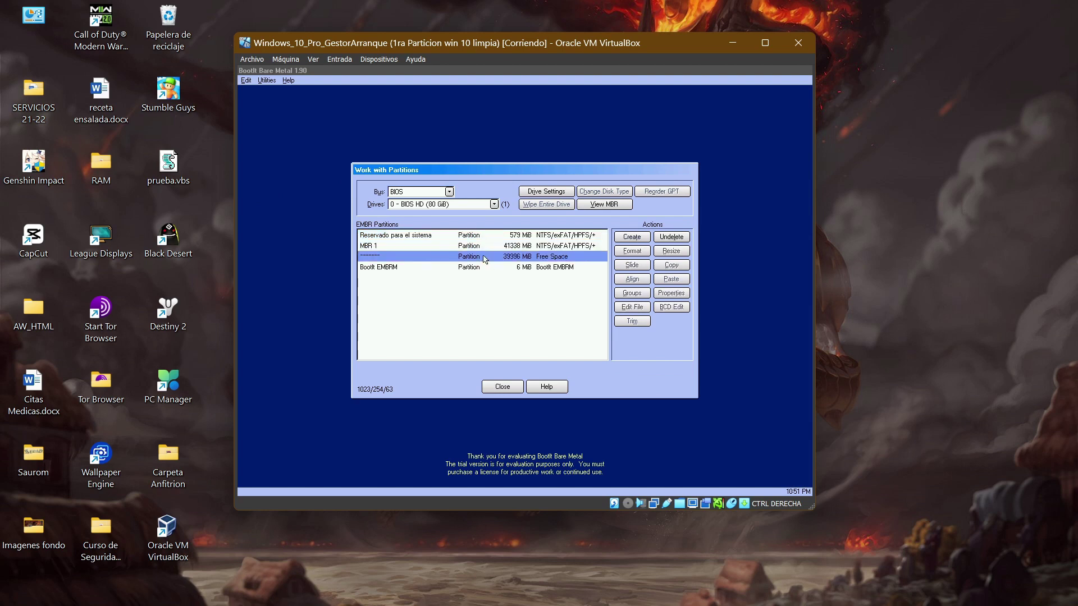
double_click(485, 259)
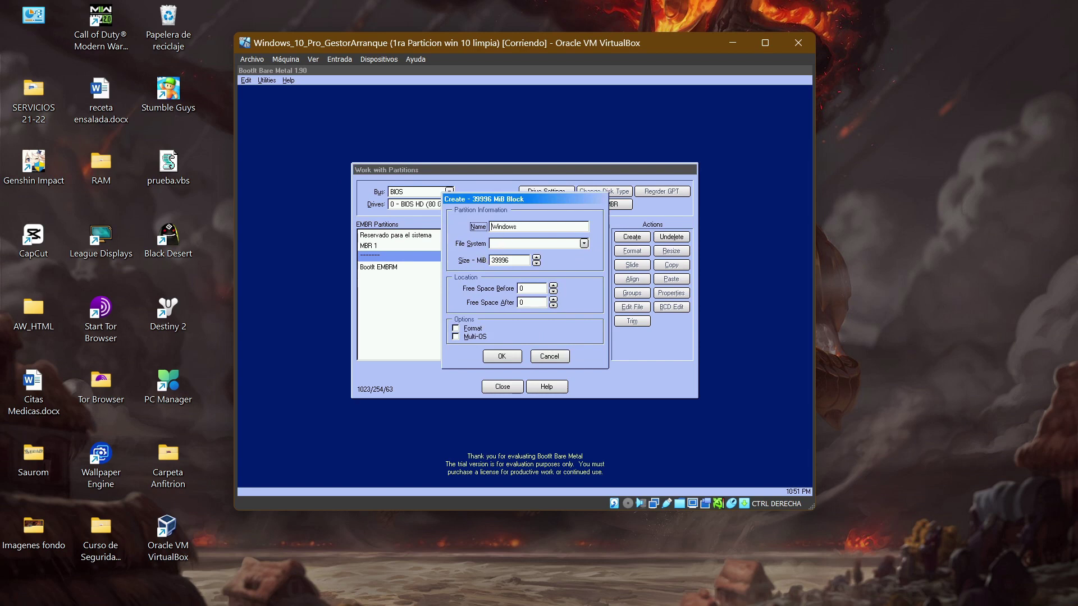
click(510, 243)
click(502, 356)
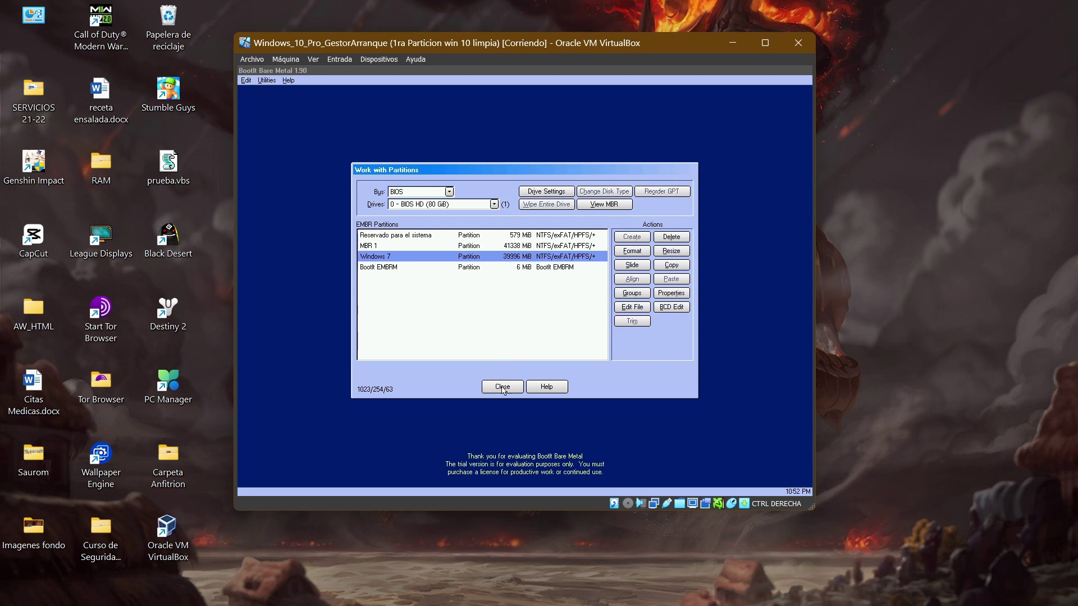
click(410, 268)
click(503, 387)
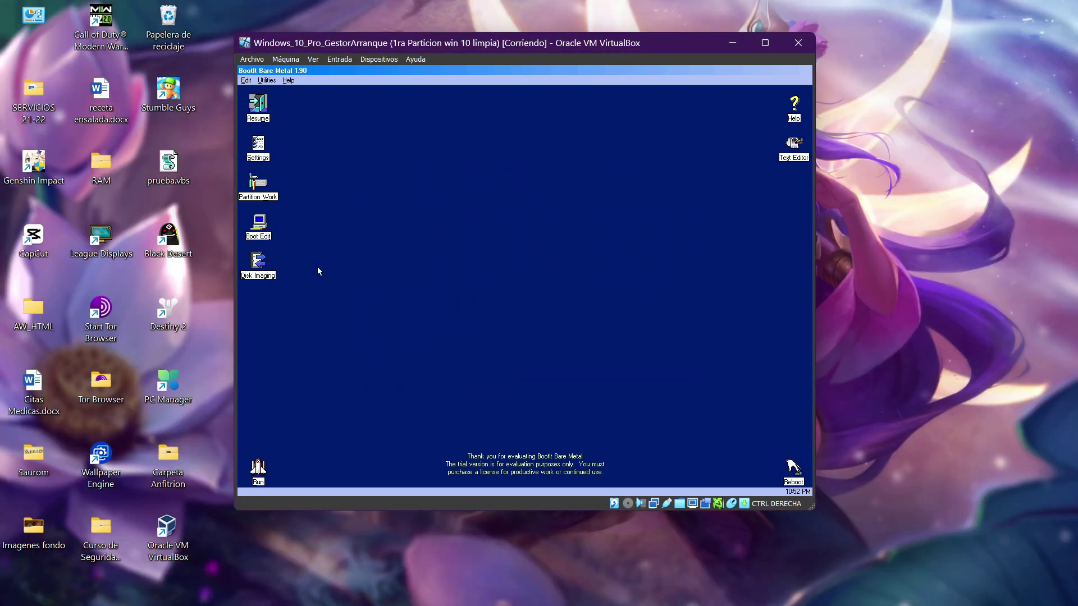
Step: Open BootIt's boot menu editor and review the Windows 10 entry without changing it
click(269, 237)
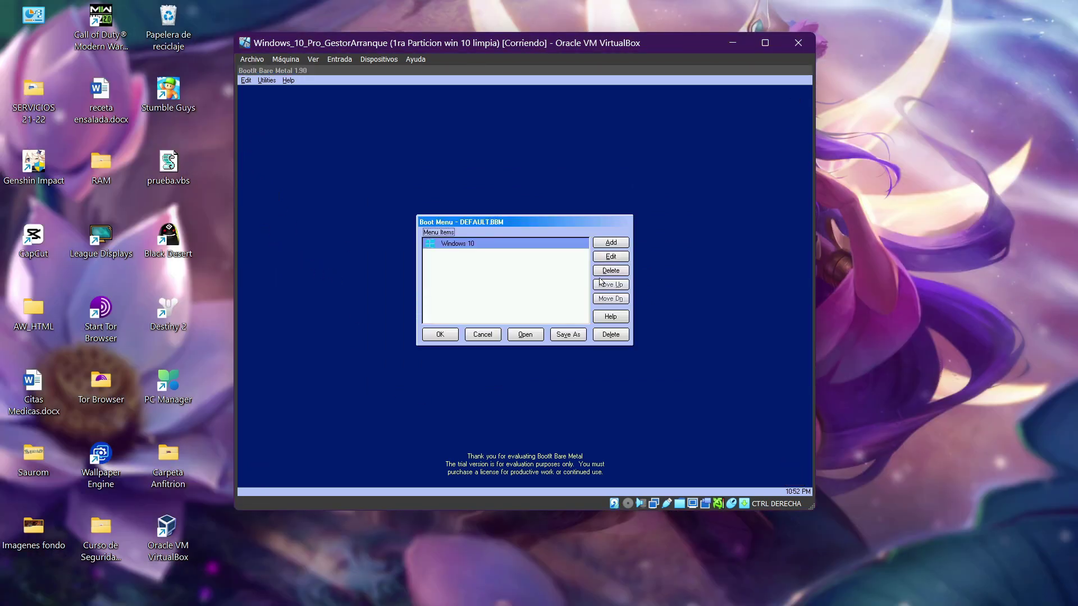
double_click(569, 247)
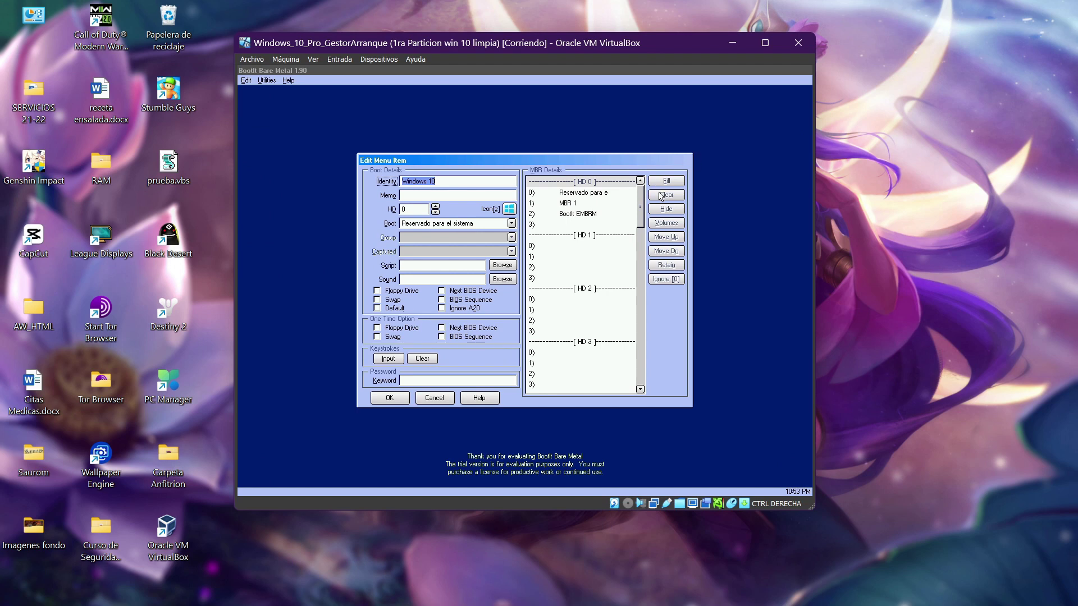
click(443, 398)
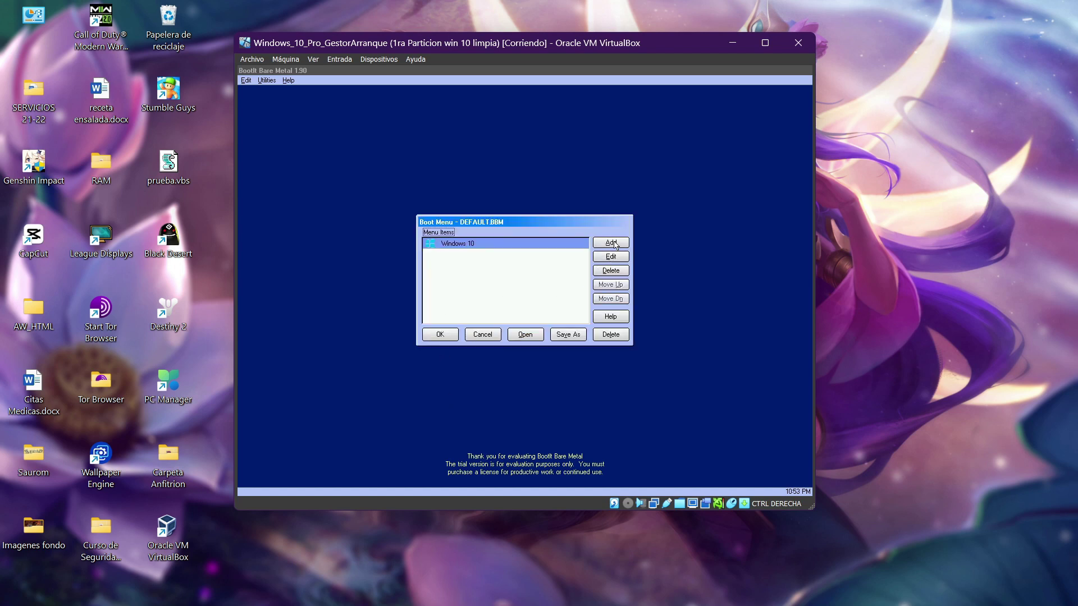
Step: Add a 'Windows 7' entry with the Windows flag icon booting the Windows 7 partition, save and reboot
click(615, 244)
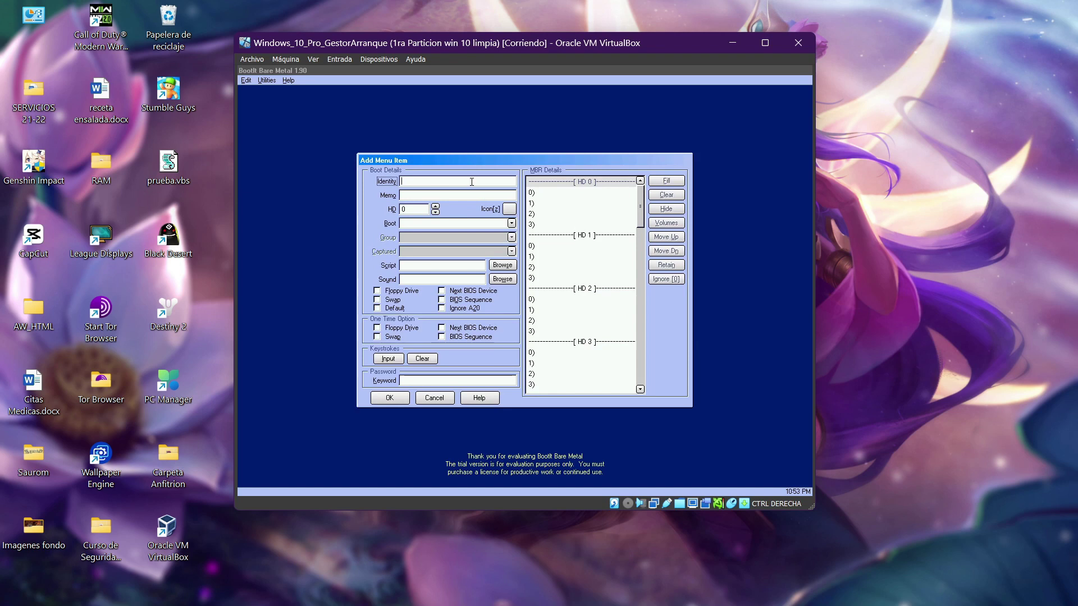
text(Windows 7)
key(Tab)
key(Tab)
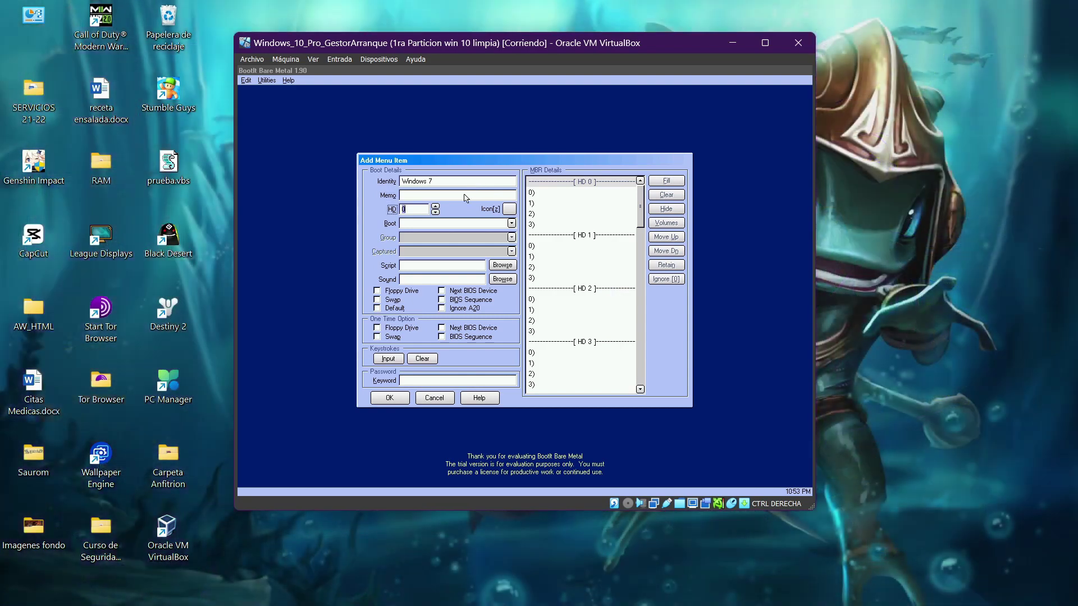
click(508, 210)
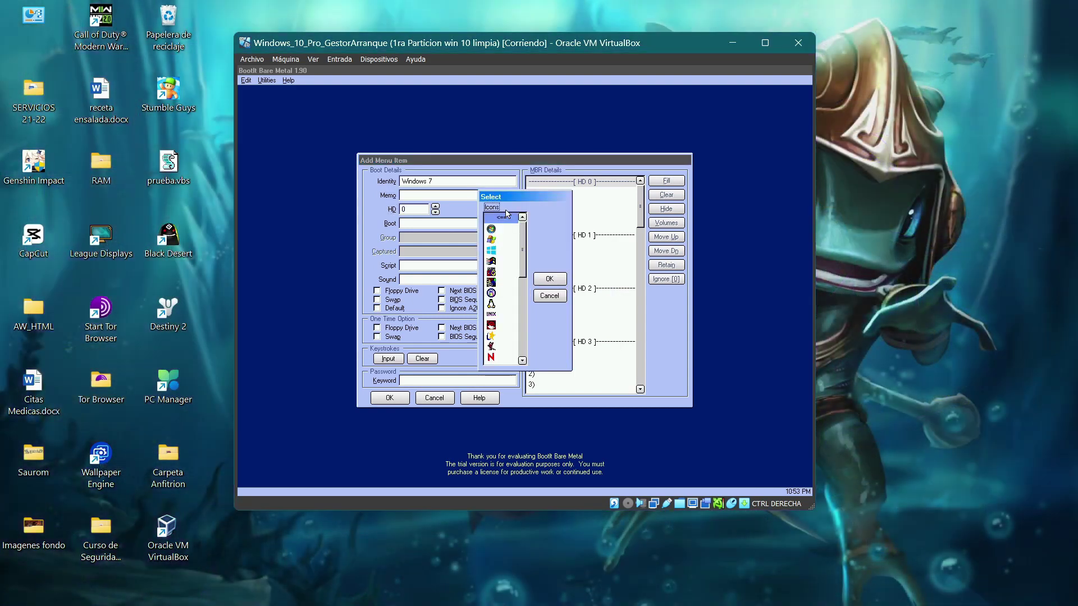
click(497, 242)
click(549, 279)
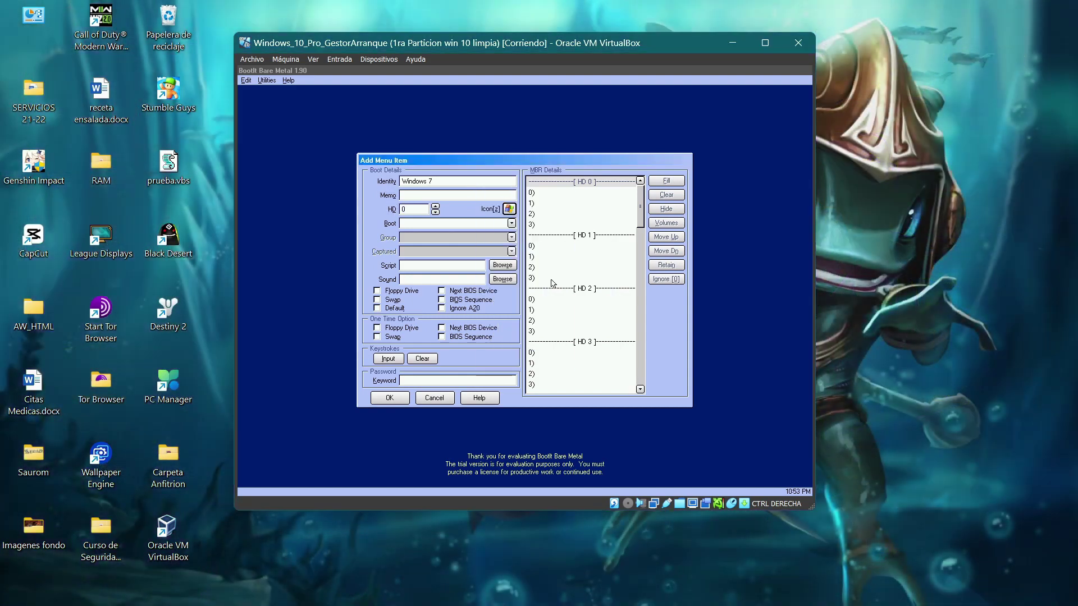
click(511, 223)
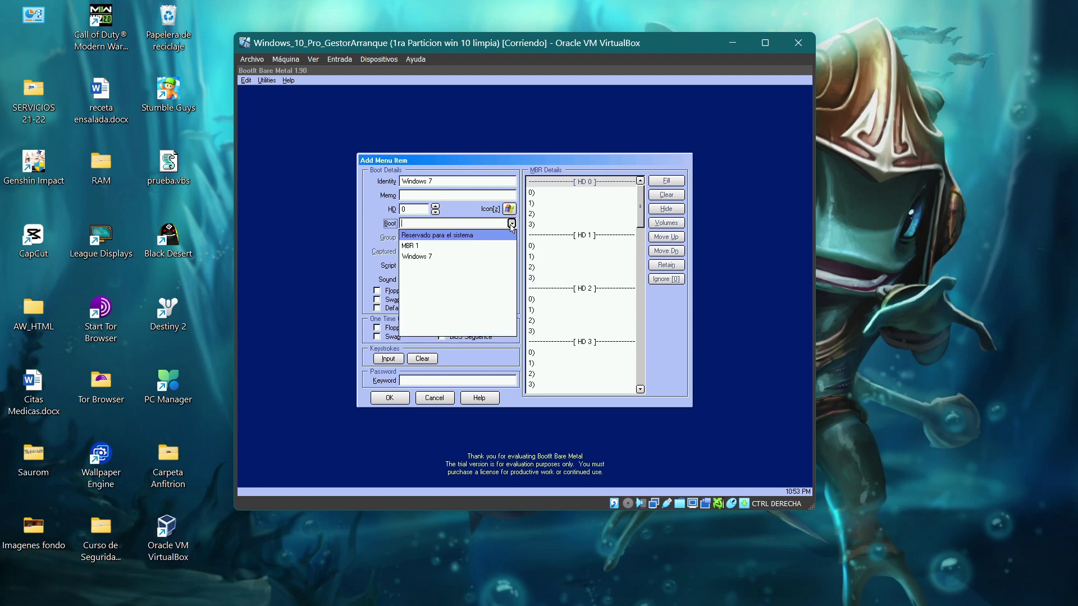
click(436, 257)
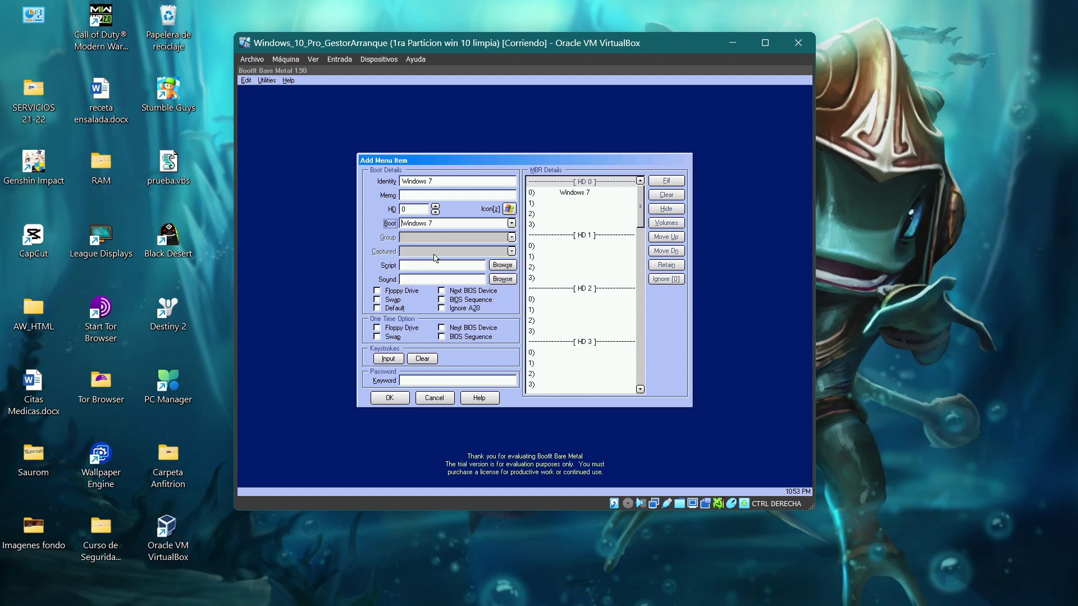
click(391, 398)
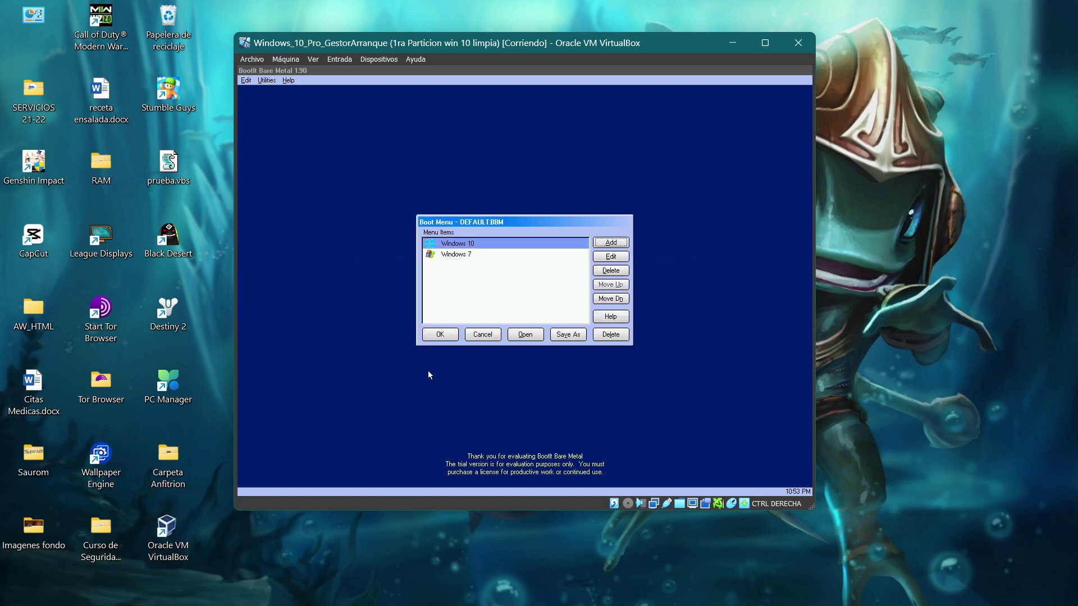
click(440, 335)
click(793, 466)
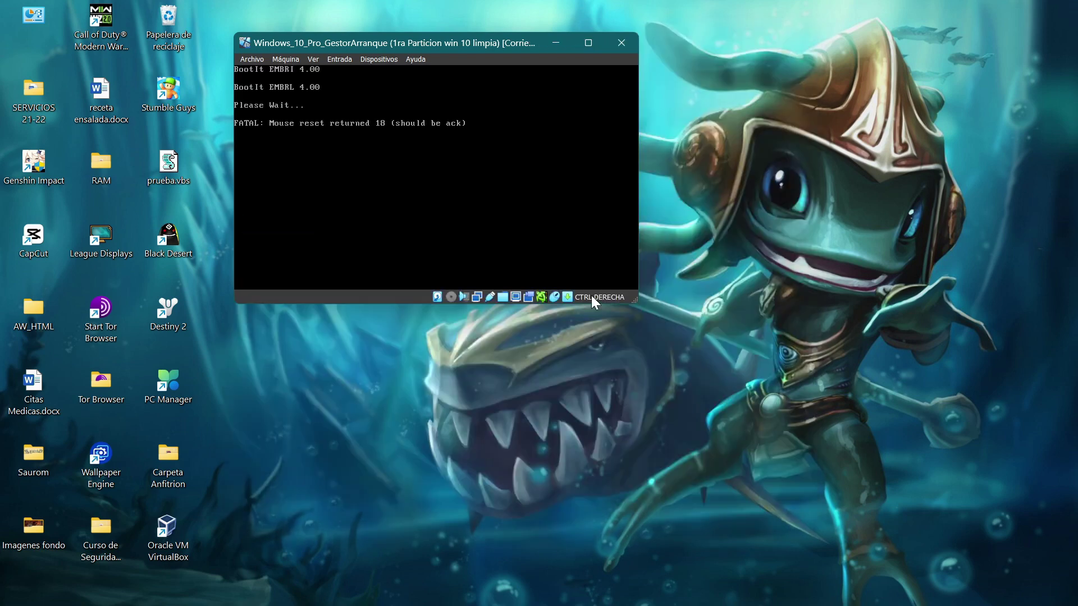
Step: Power off the virtual machine and return to the VirtualBox Manager
key(ctrl+q)
click(442, 217)
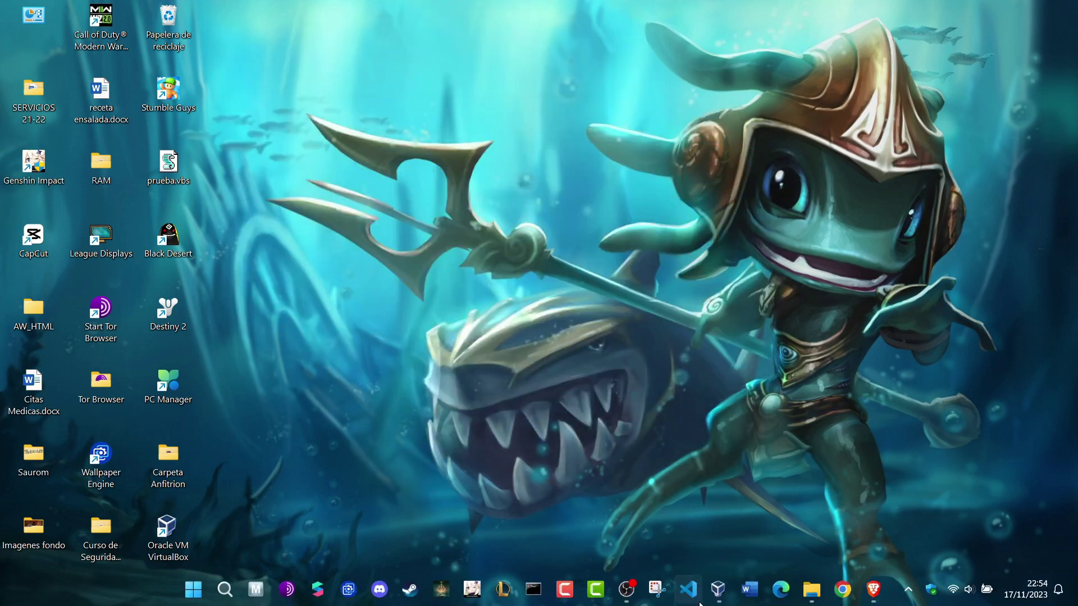
click(719, 595)
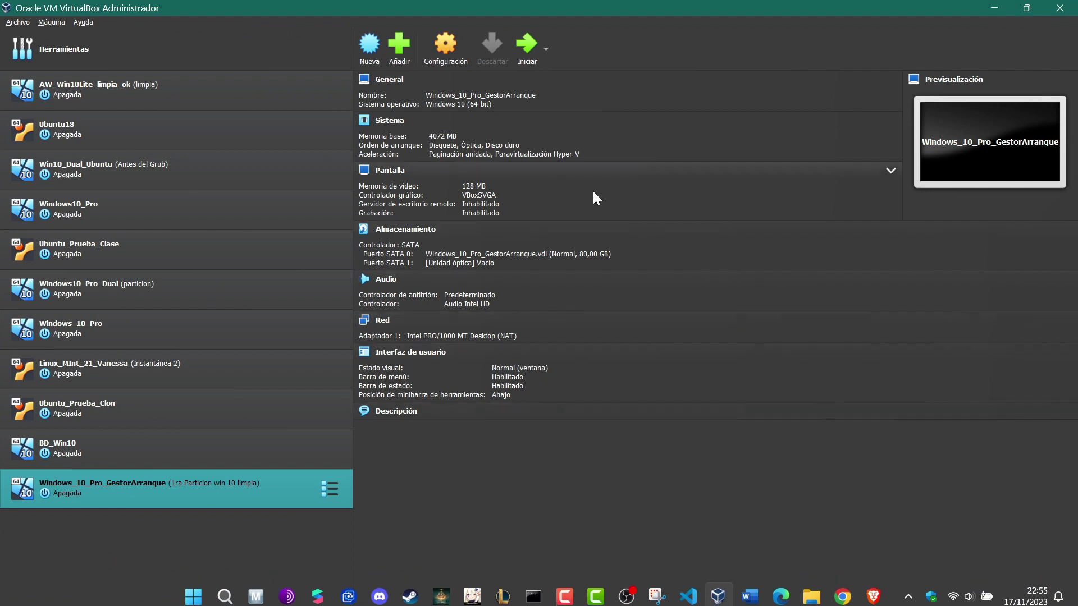
Step: Attach Win7_x64_en-us.iso from the ISO Limpia folder to the VM's empty optical drive
click(445, 45)
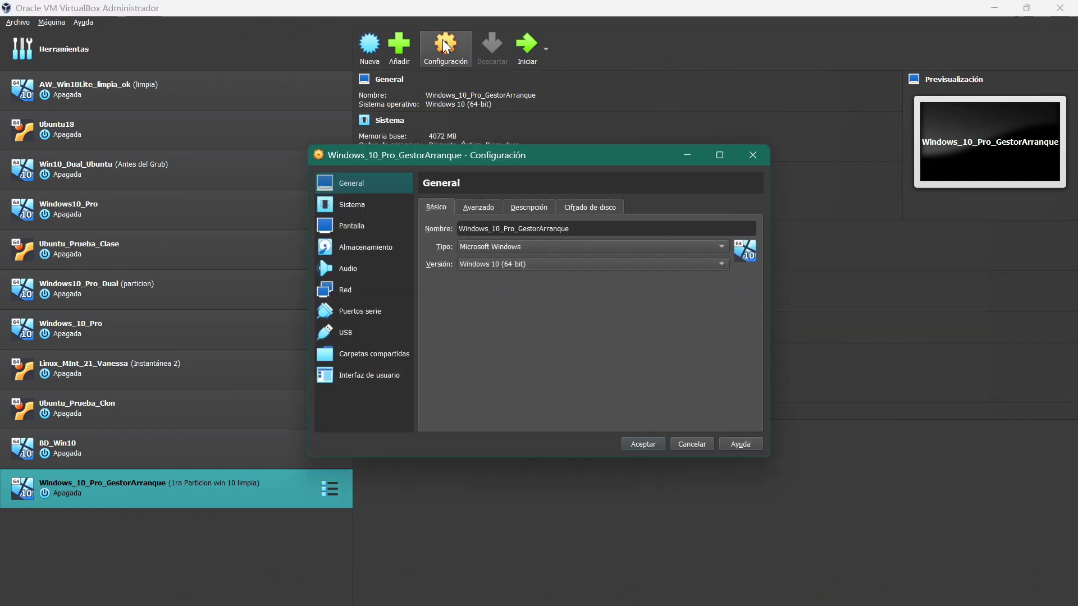
click(381, 247)
click(439, 254)
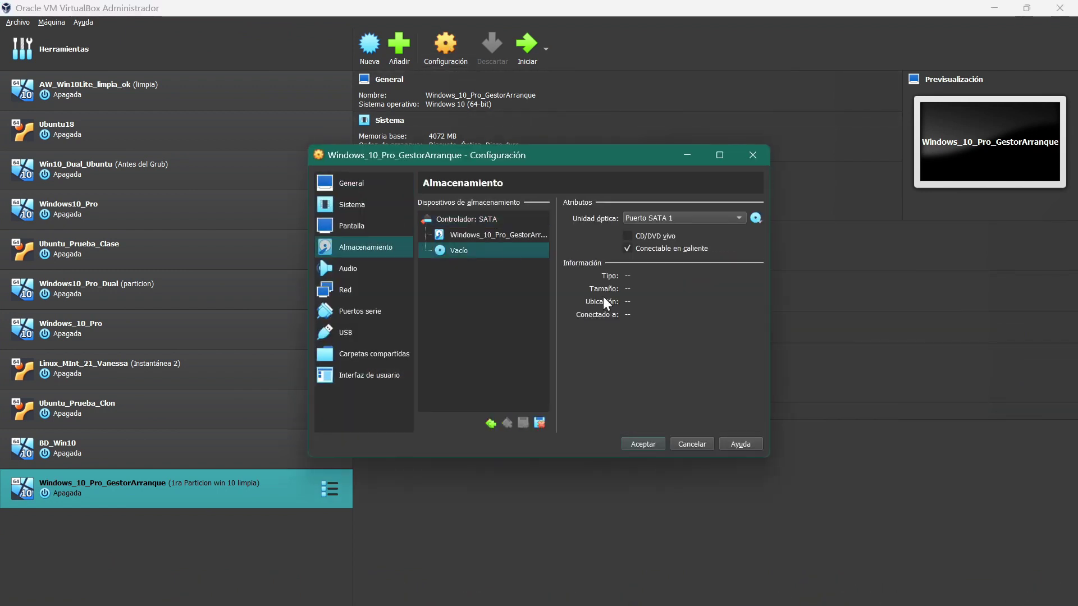
click(755, 219)
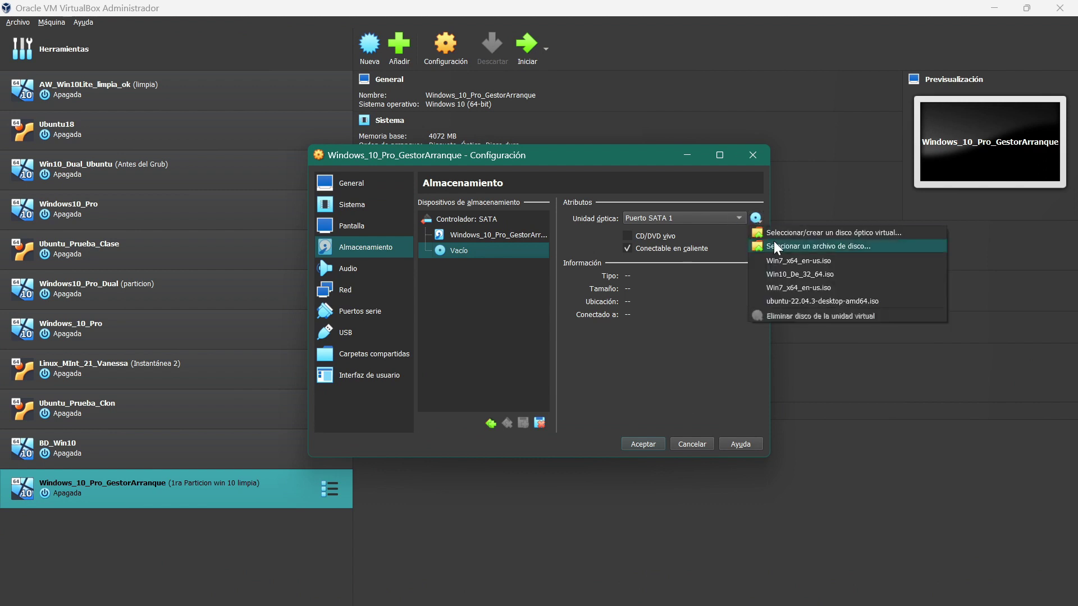
click(786, 248)
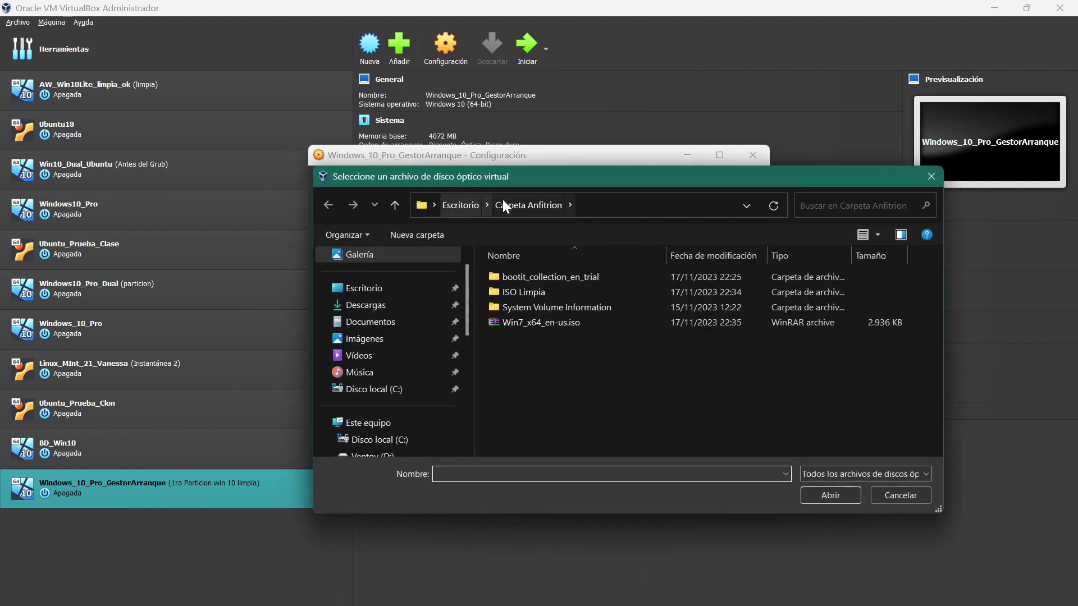
double_click(527, 293)
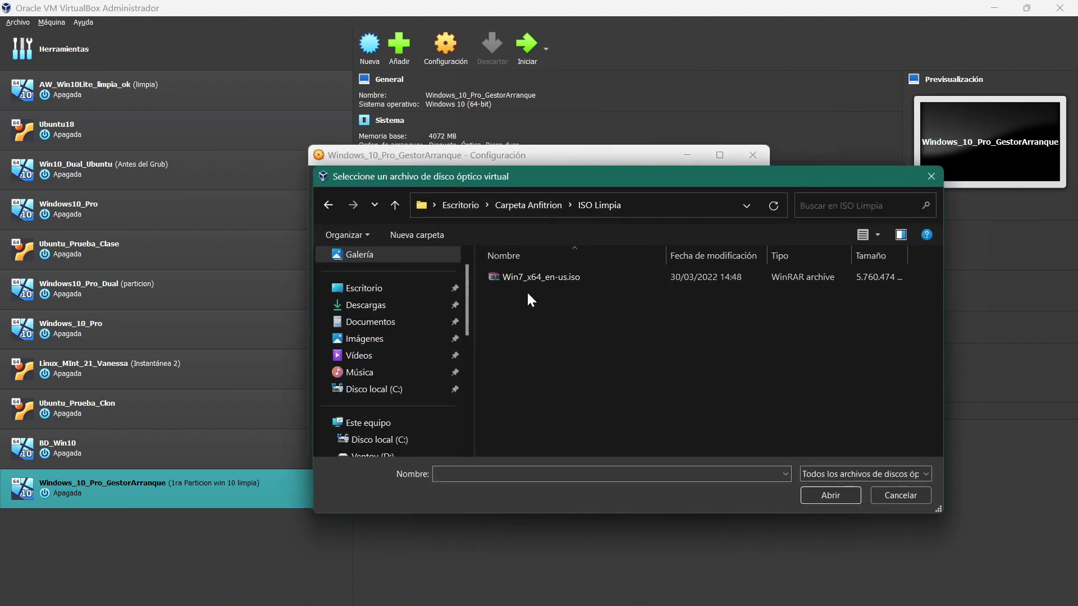
click(525, 278)
click(831, 495)
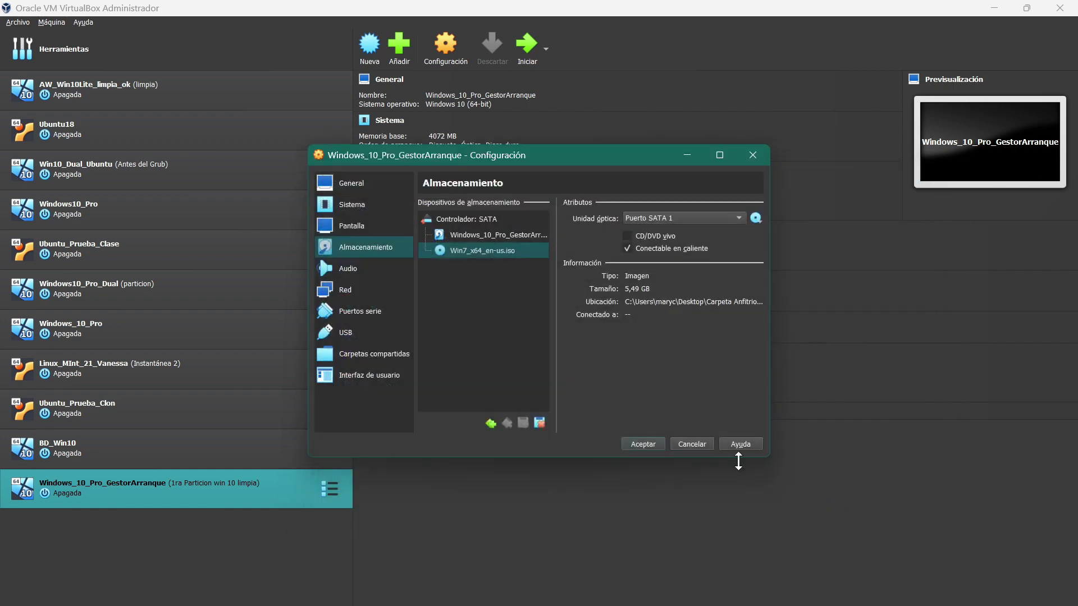
click(643, 444)
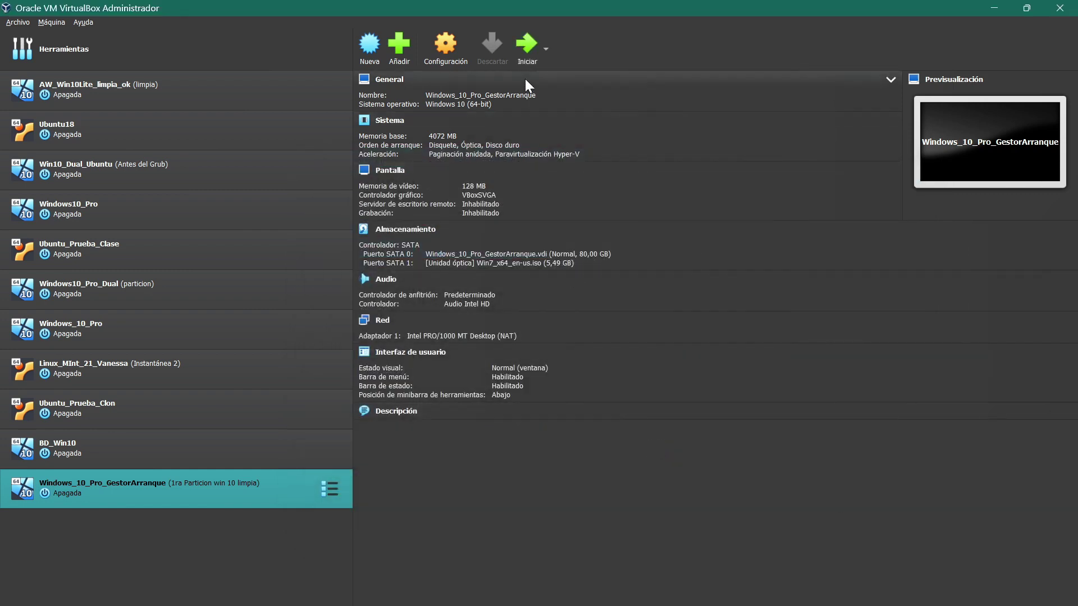
Step: Start the VM, enlarge its window and boot from the Windows 7 DVD
click(528, 56)
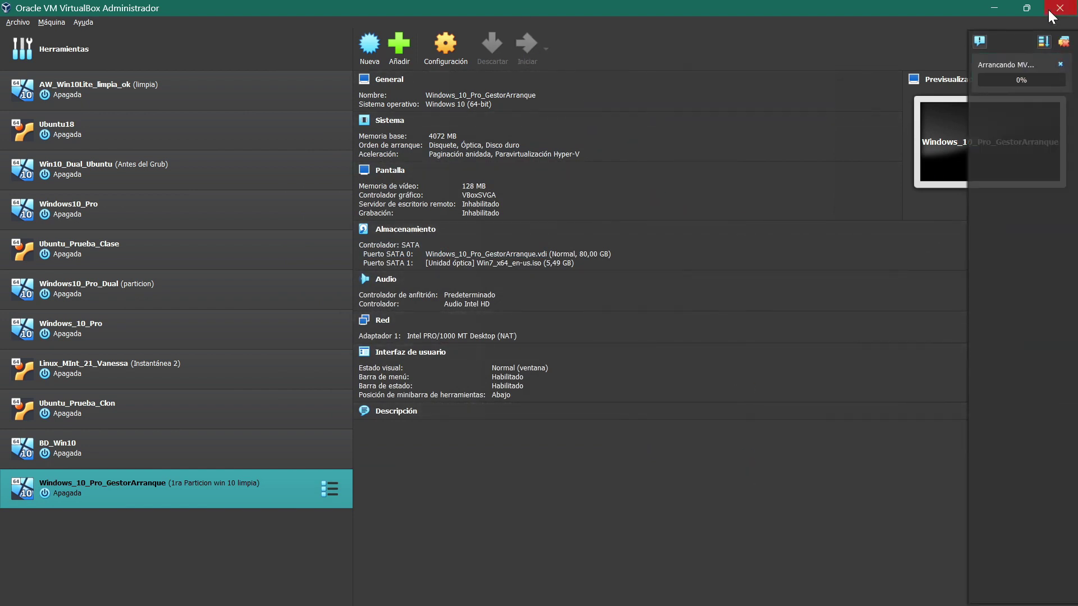
click(1010, 4)
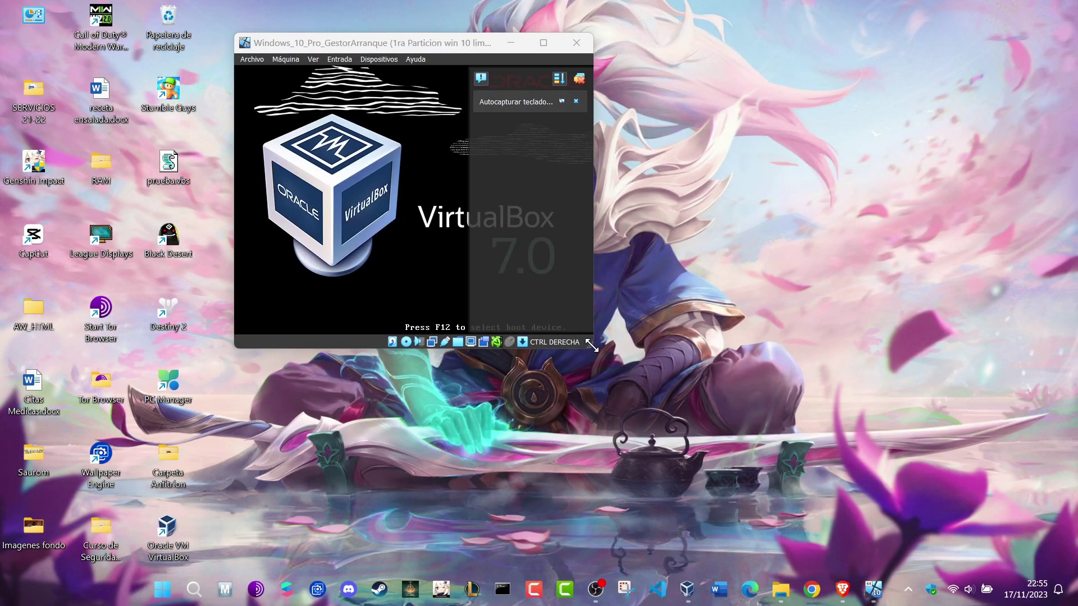
drag(590, 346, 818, 484)
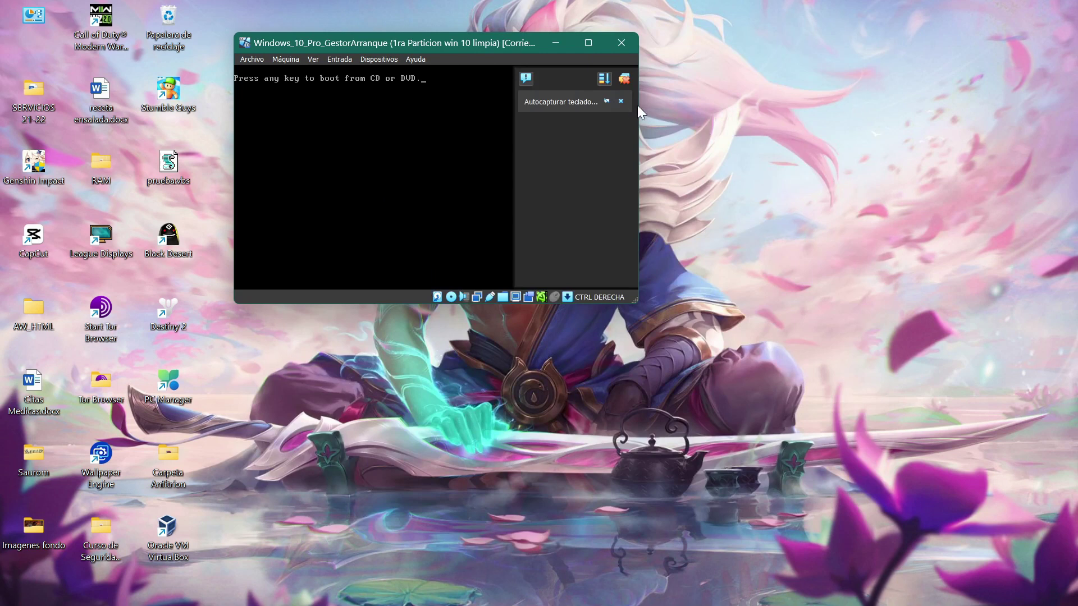
click(620, 102)
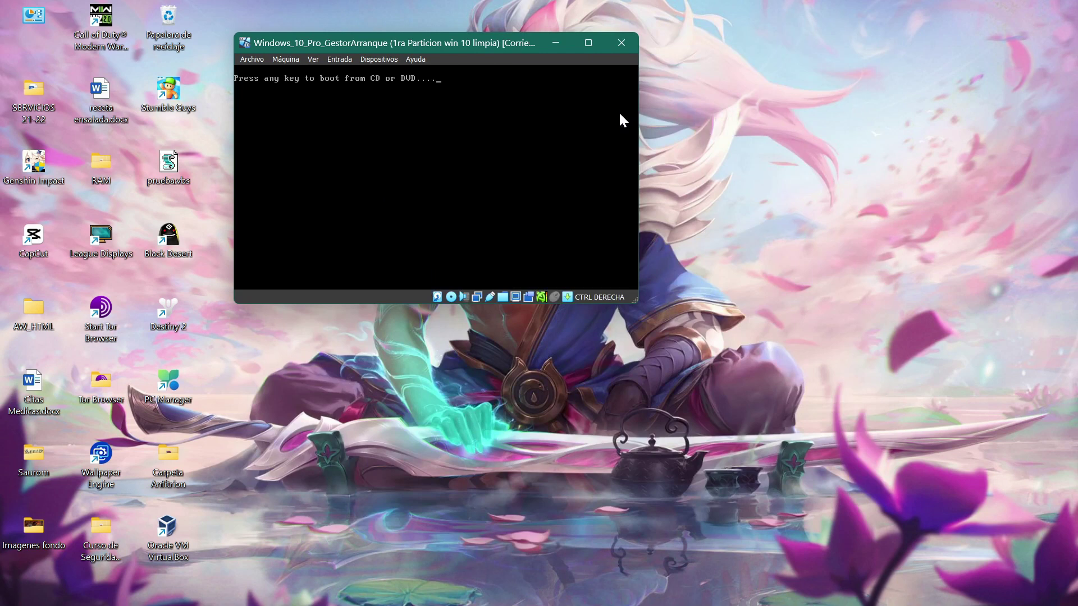
key(Return)
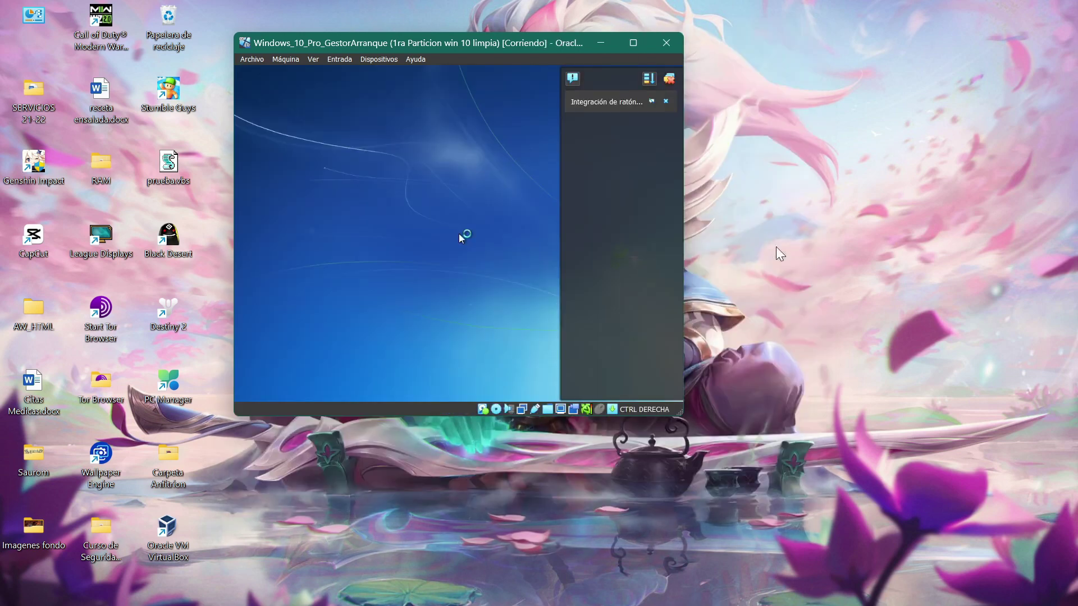
Step: Maximize the VM window and dismiss the mouse integration and capture notices
click(666, 101)
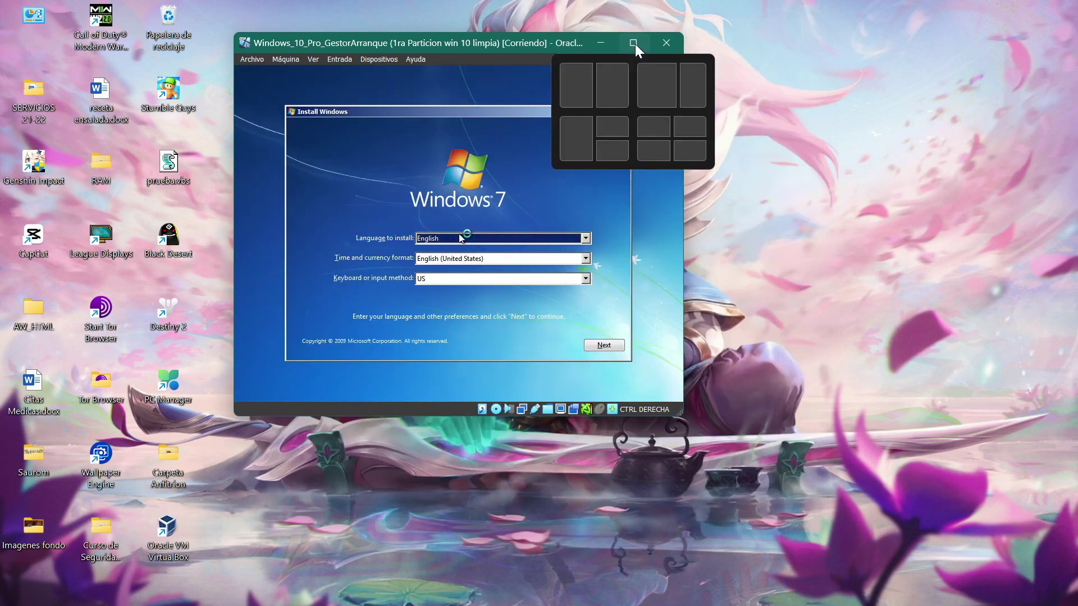
click(635, 44)
click(566, 333)
click(547, 392)
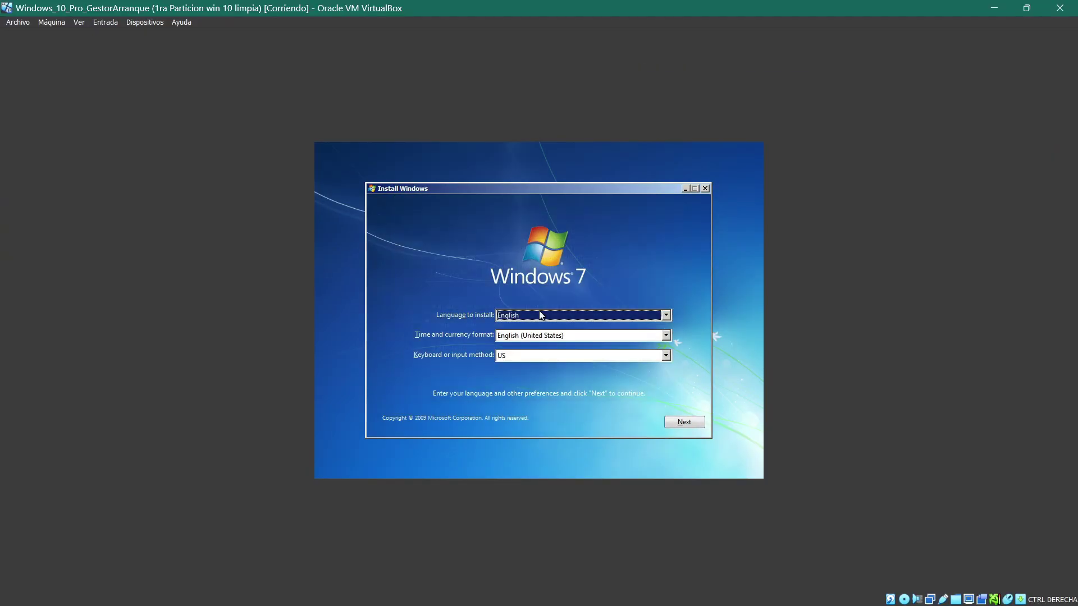
Step: Set time and currency format to Spanish (Spain, International Sort), continue, and choose Install now
click(541, 335)
scroll(541, 339, down, 20)
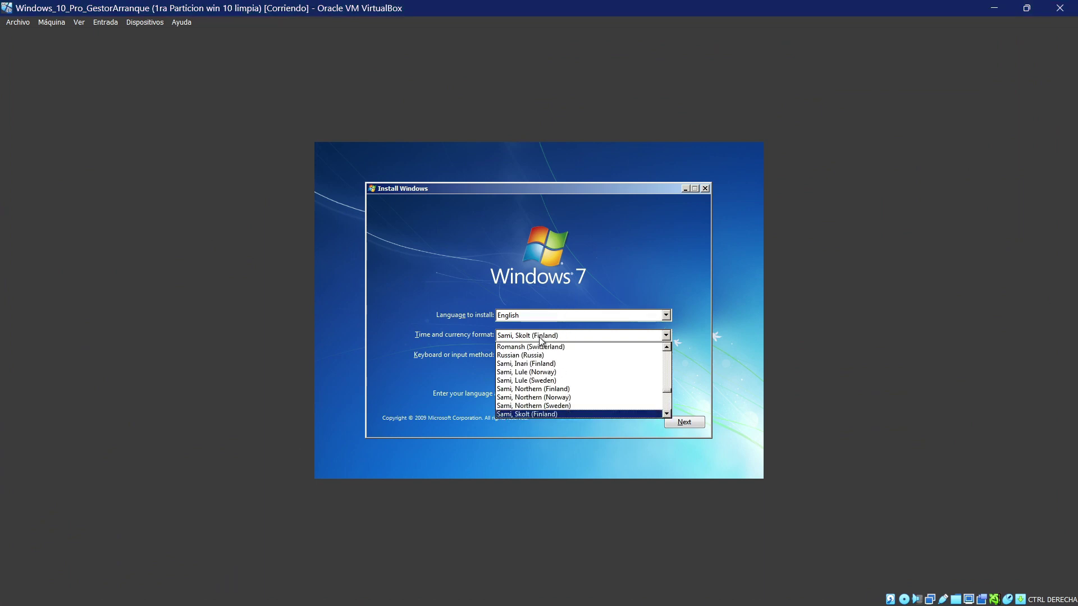
scroll(540, 339, down, 20)
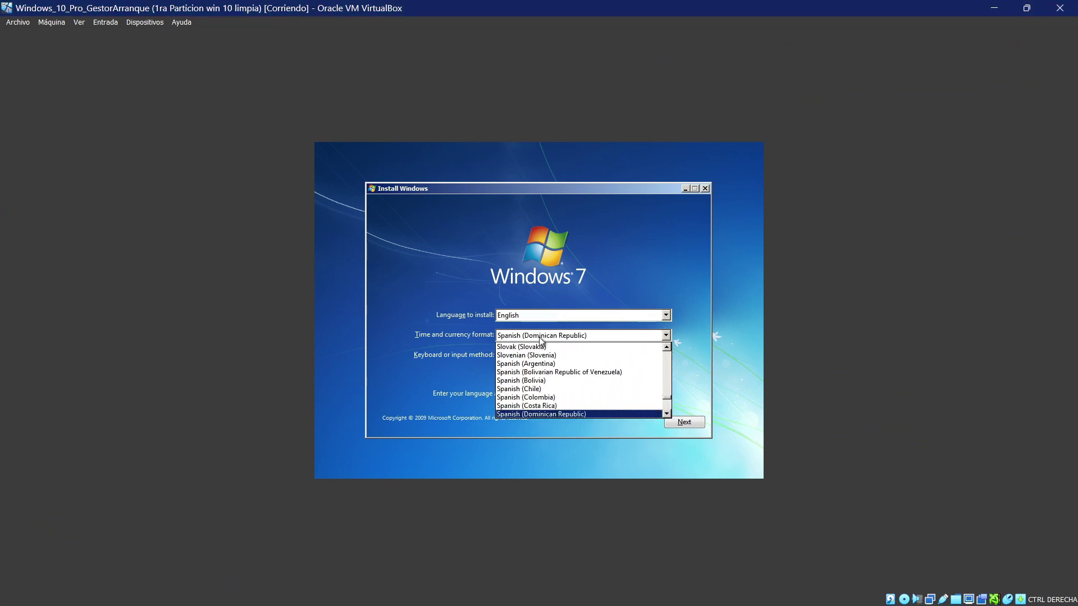
scroll(540, 340, down, 11)
click(540, 337)
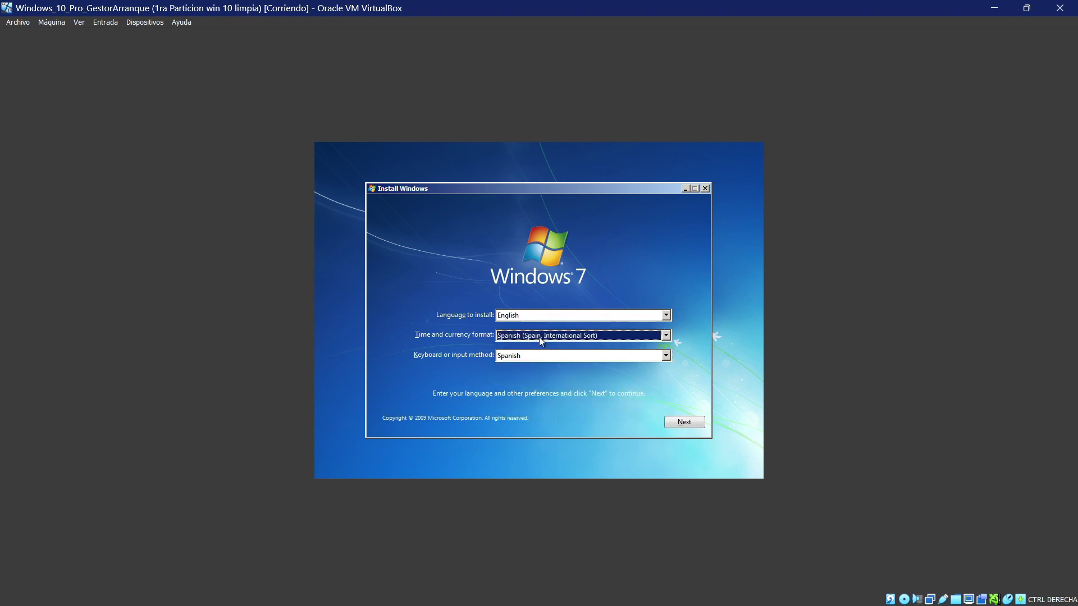
click(704, 424)
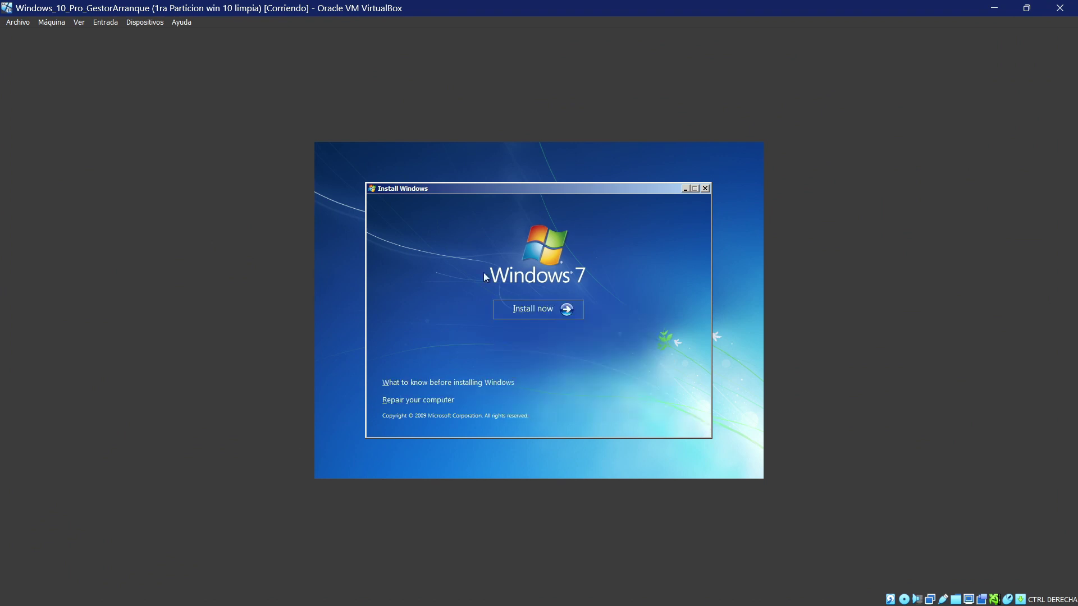
click(521, 304)
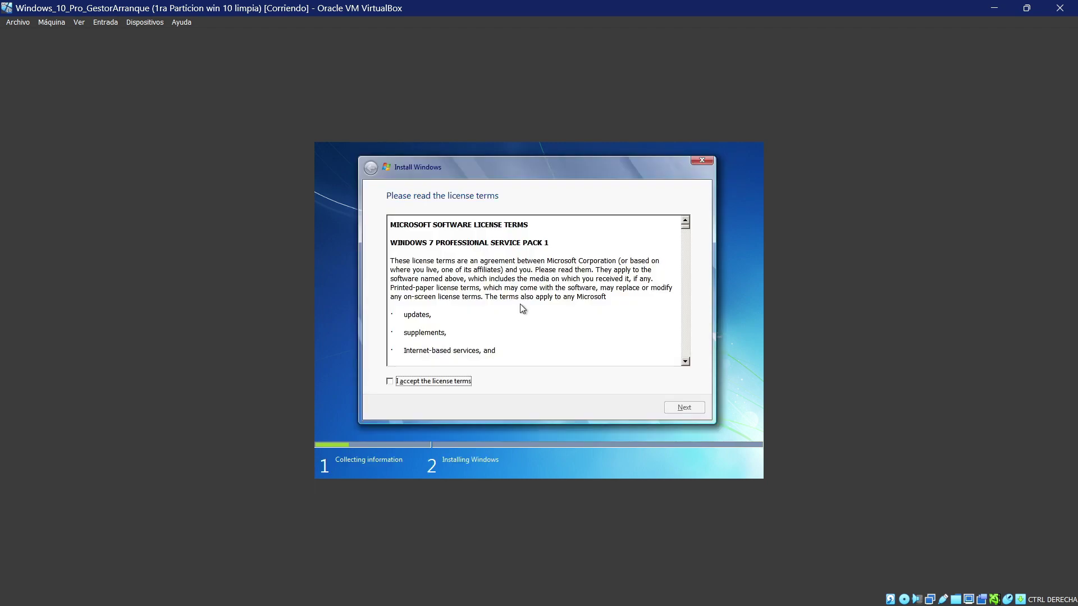
Step: Accept the licence, choose Custom (advanced) and install Windows 7 onto Disk 0 Partition 3
click(392, 382)
click(680, 407)
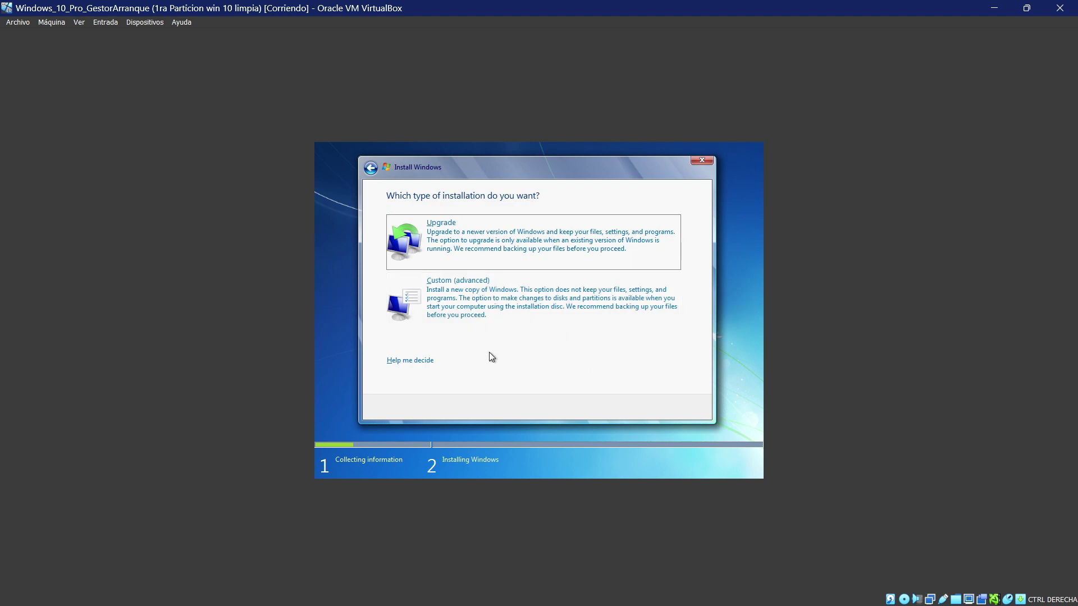
click(478, 312)
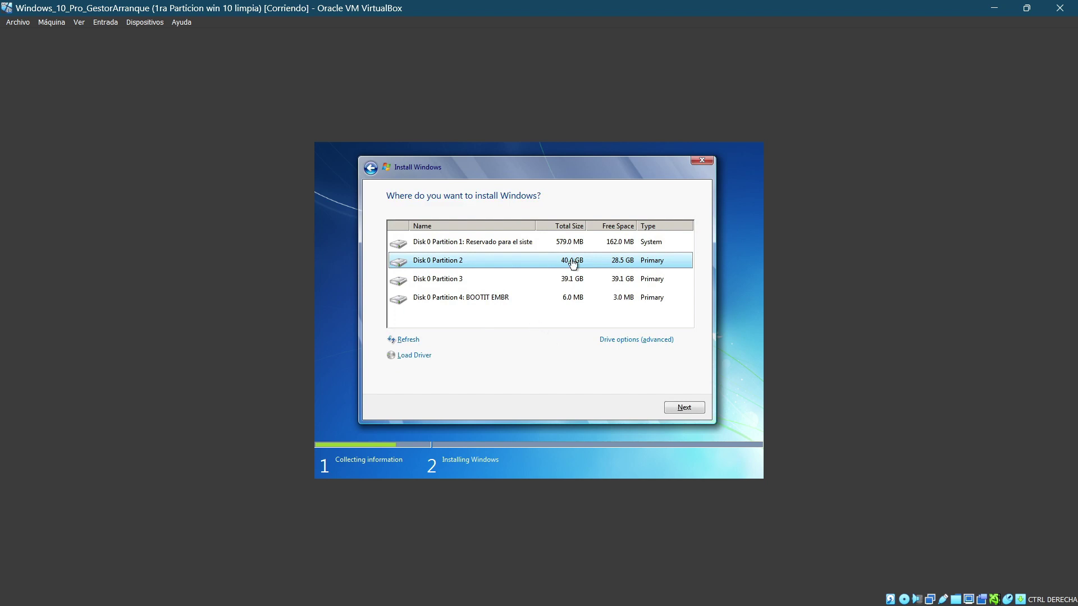
key(Down)
key(Down)
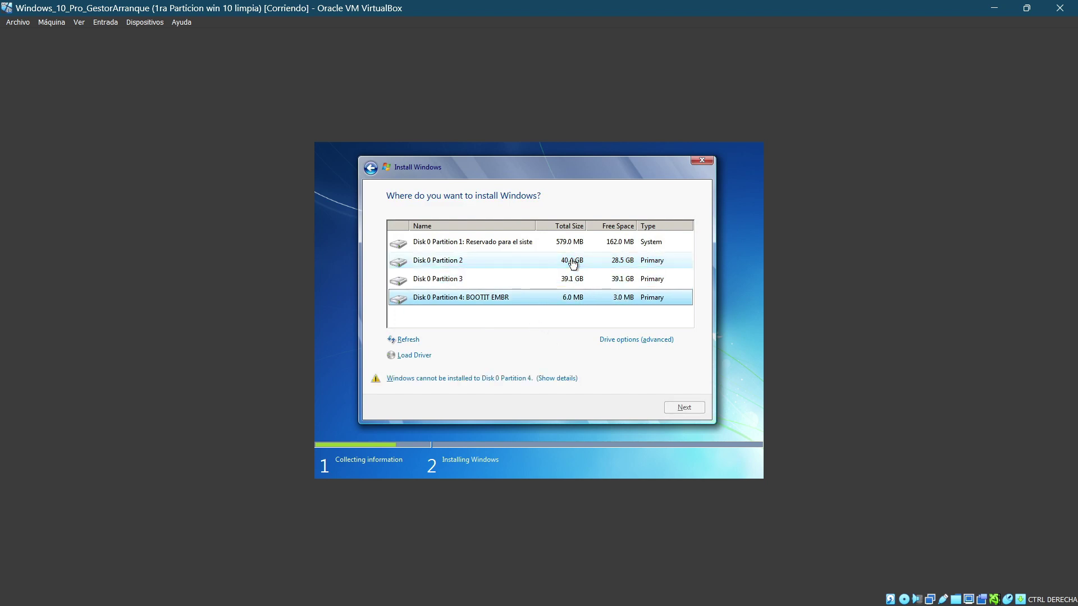
key(Up)
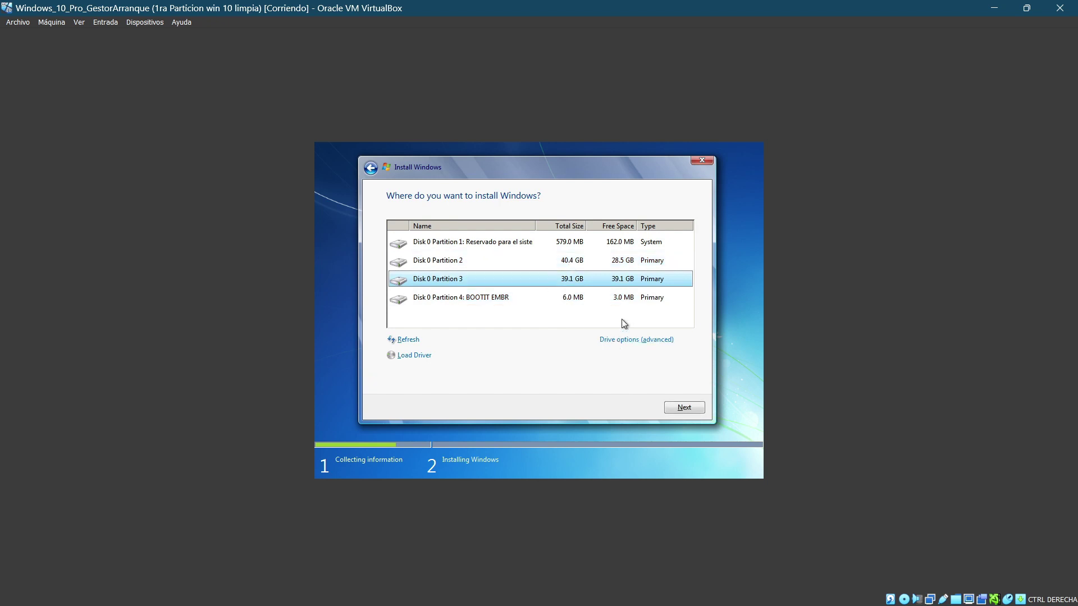
click(684, 409)
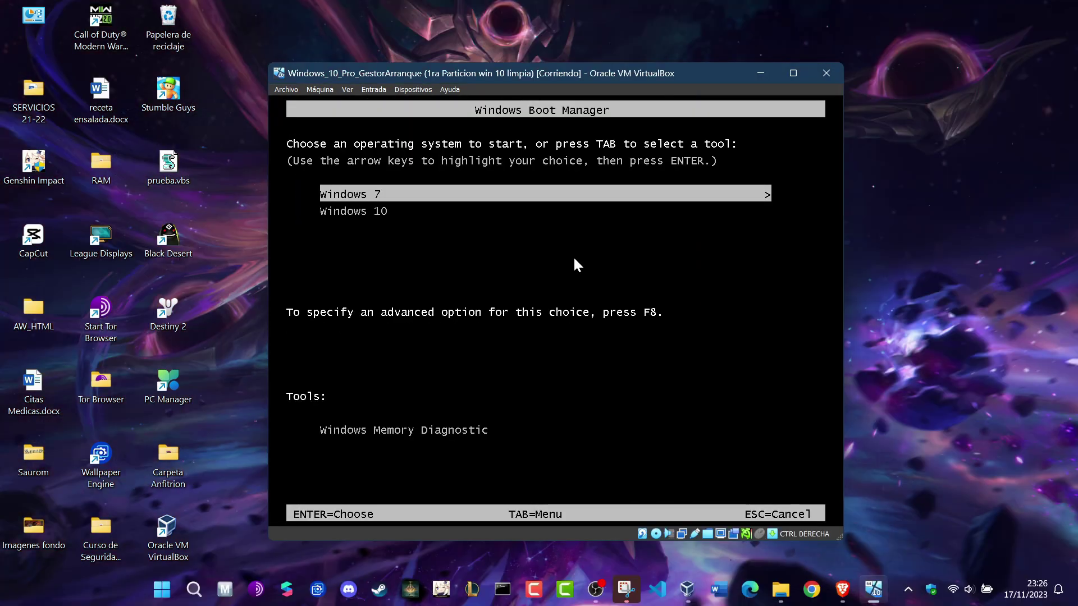
Step: Boot Windows 7 from the Windows Boot Manager list and bring up the VirtualBox Manager
key(Down)
key(Up)
key(Return)
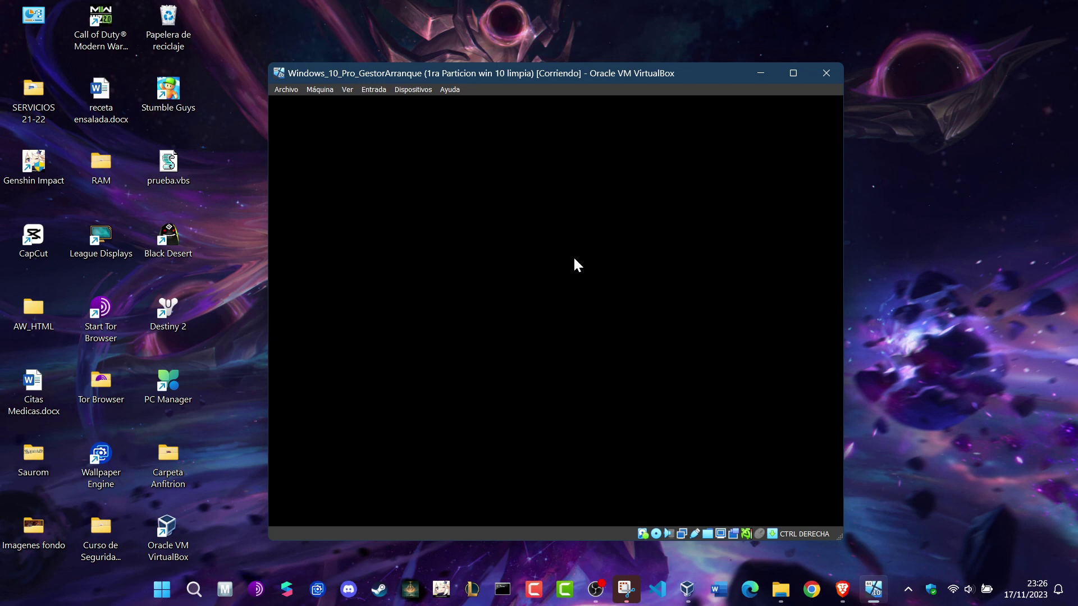
mouse_move(687, 596)
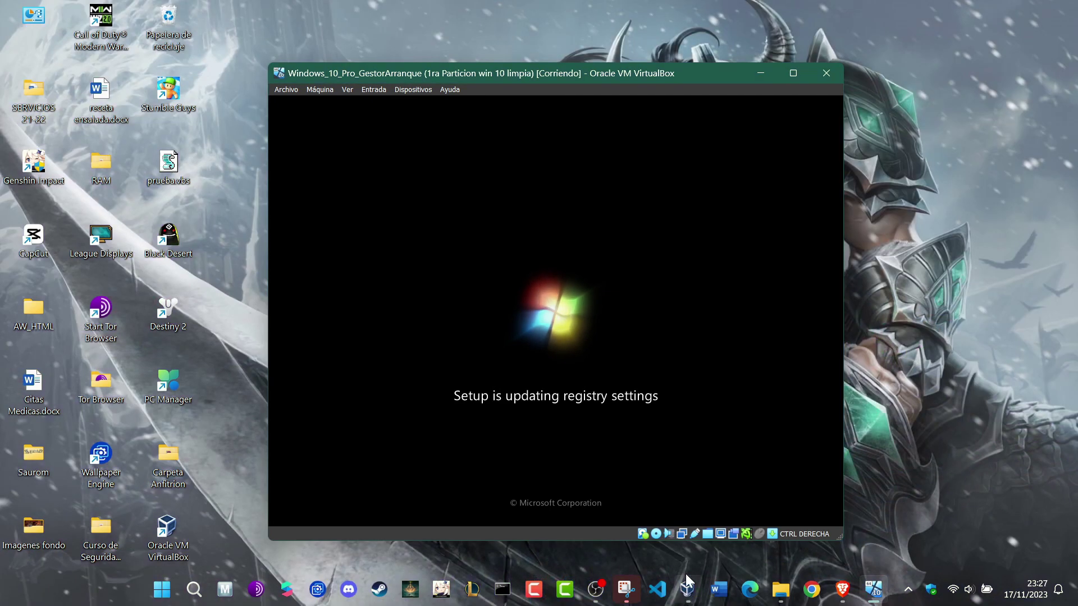
click(686, 578)
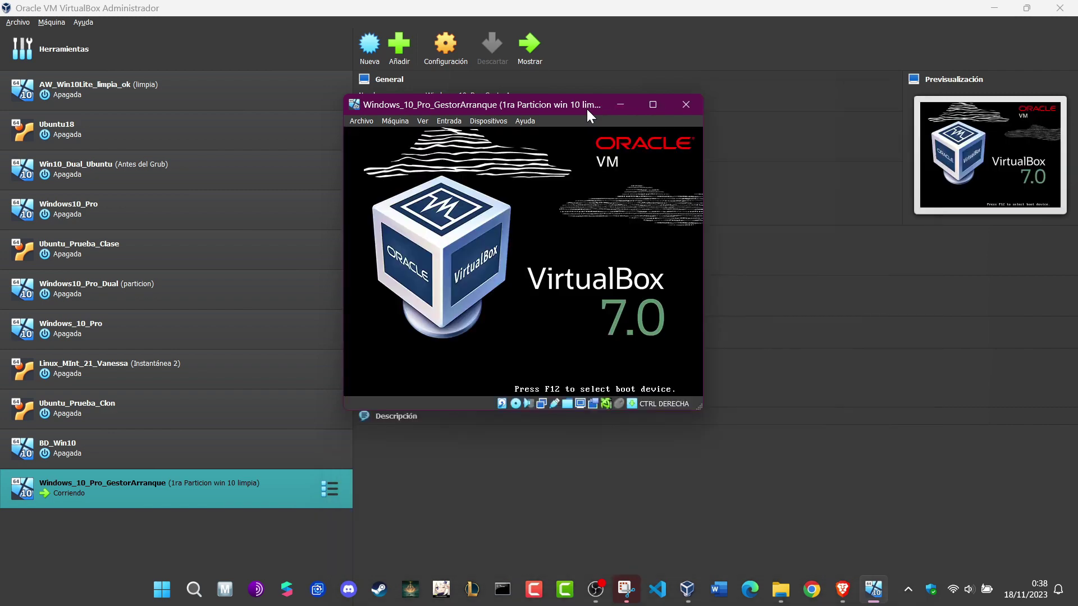
Step: Boot Windows 7 and create the user account, entering a user name and account password
key(Return)
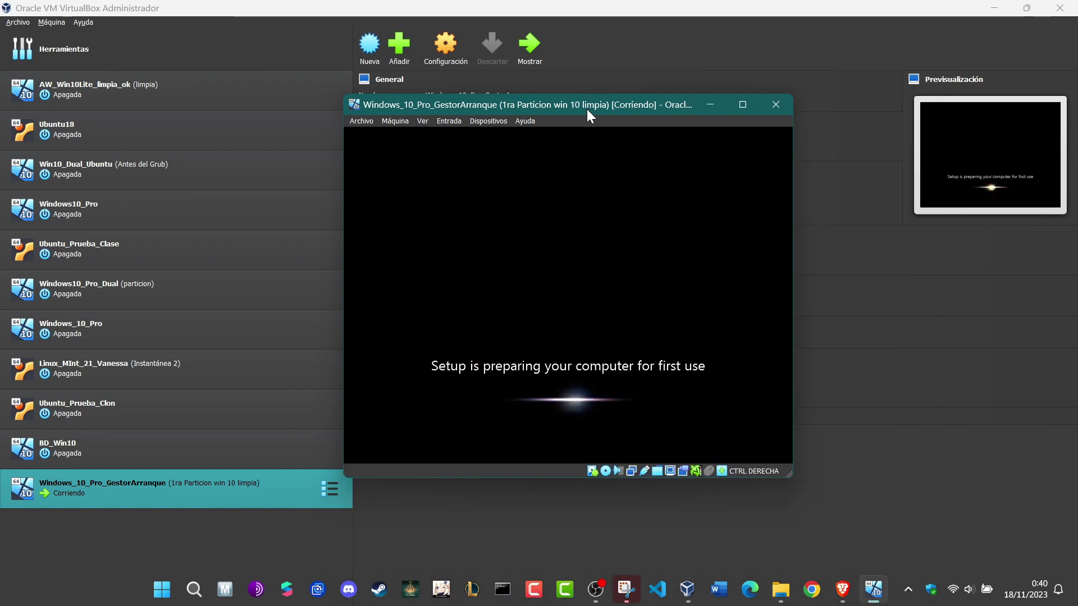
text(usuar)
click(554, 377)
key(Return)
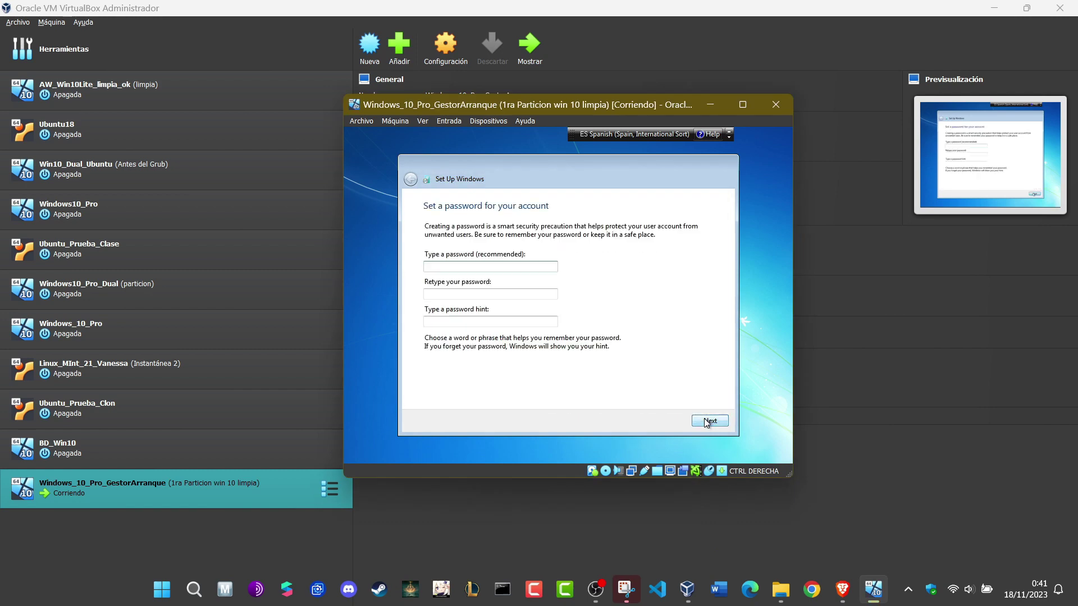
text(usuario)
key(Tab)
text(usuario)
key(Tab)
text(usuario)
click(711, 421)
Step: Skip the product key, accept the time and date settings and choose Home network
click(711, 421)
click(513, 231)
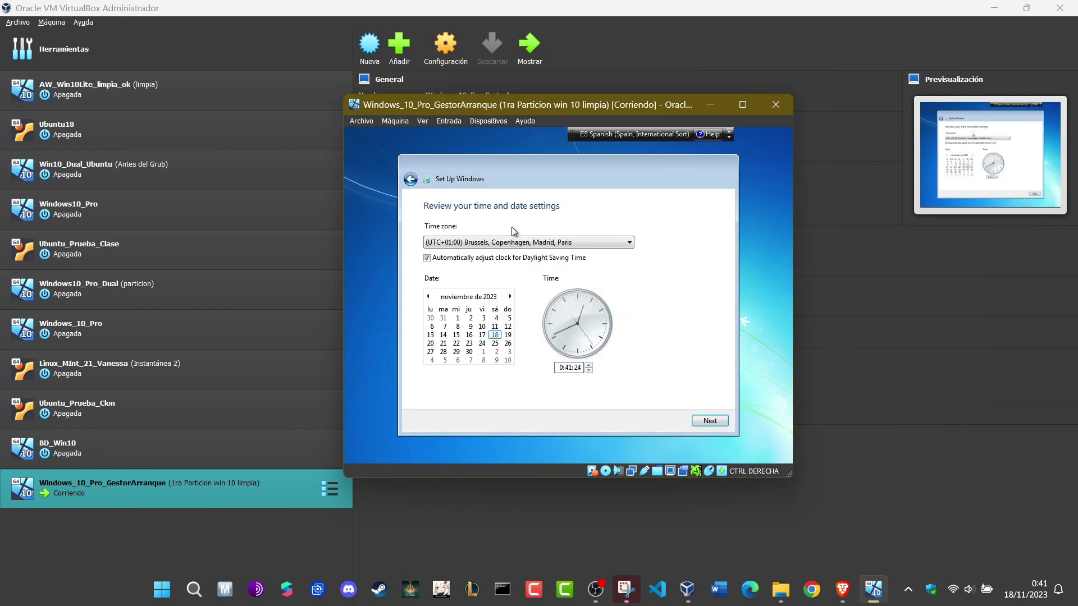
key(Return)
click(536, 269)
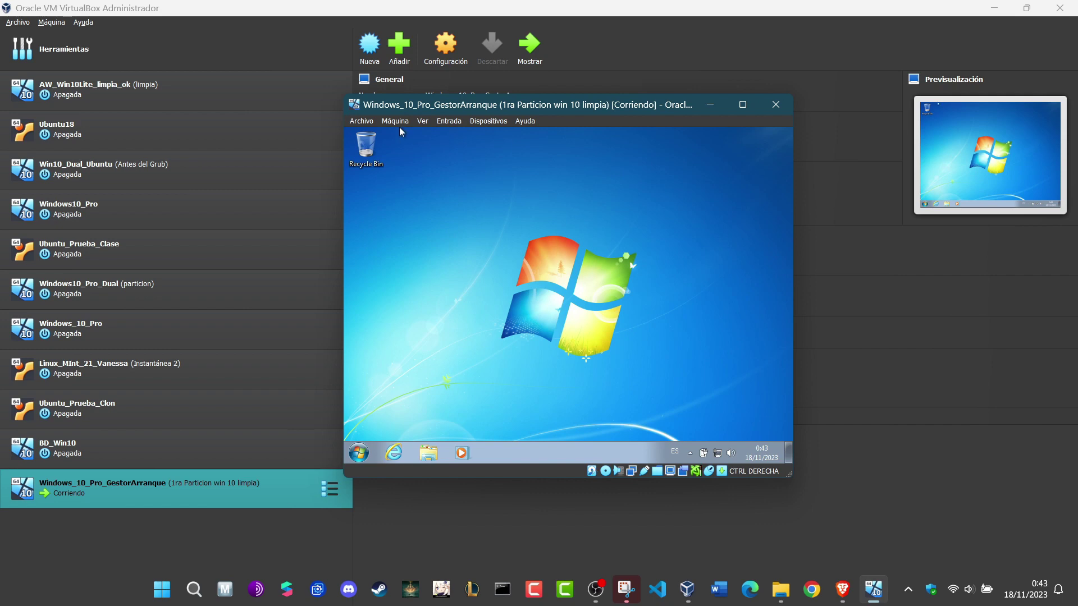
Step: Take a snapshot named 'instantánea con' of the fresh Windows 7 install
key(ctrl+t)
key(ctrl+f)
text(instantánea con)
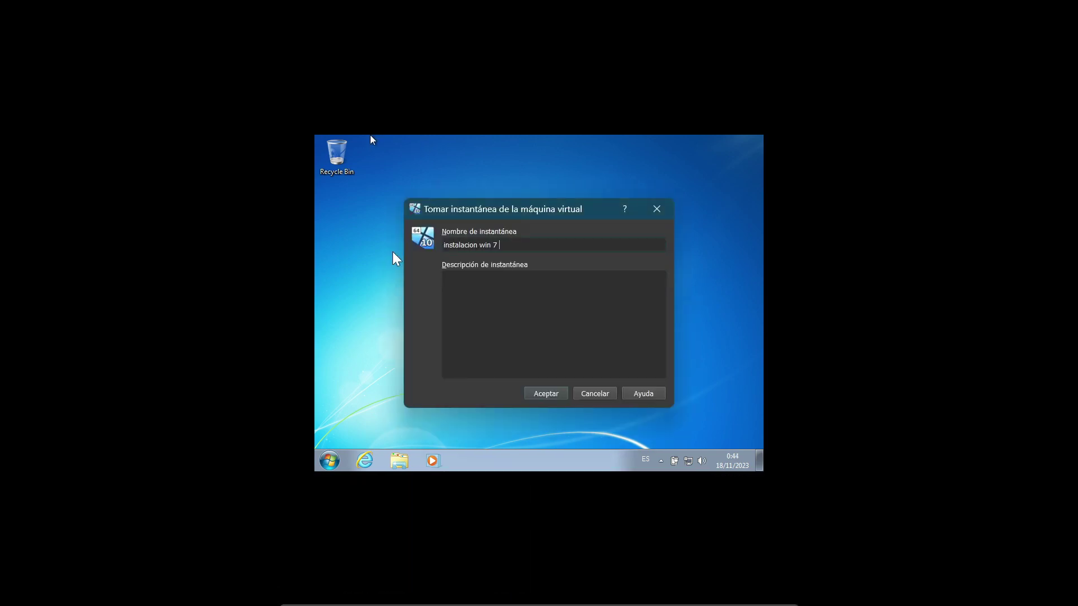
click(549, 396)
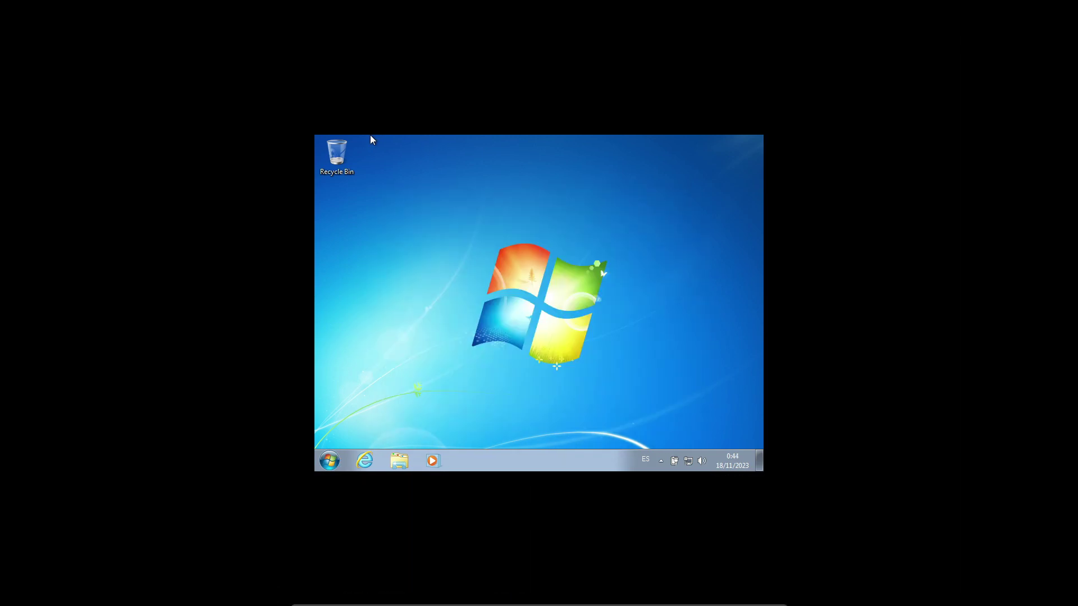
Step: Open Disk Management from Start search, inspect the partitions, close it and leave full screen
key(super)
text(disk mana)
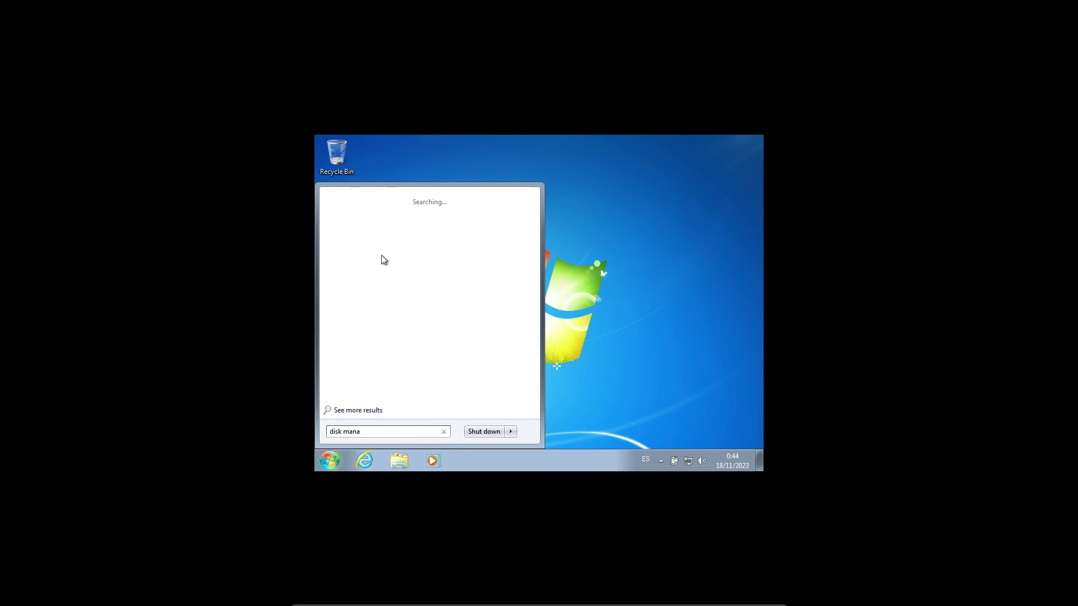
click(399, 230)
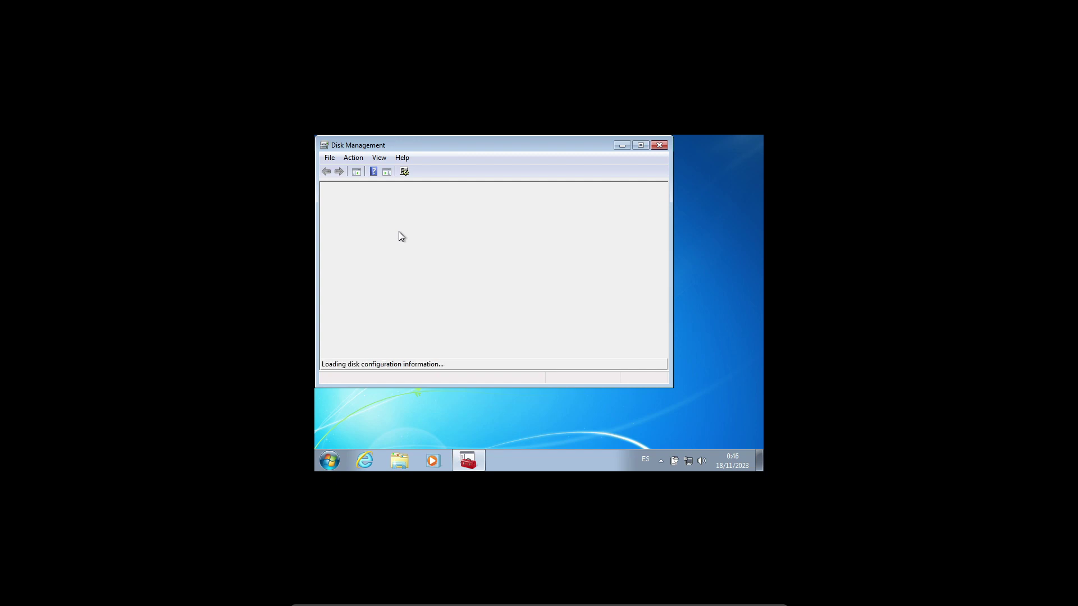
click(640, 145)
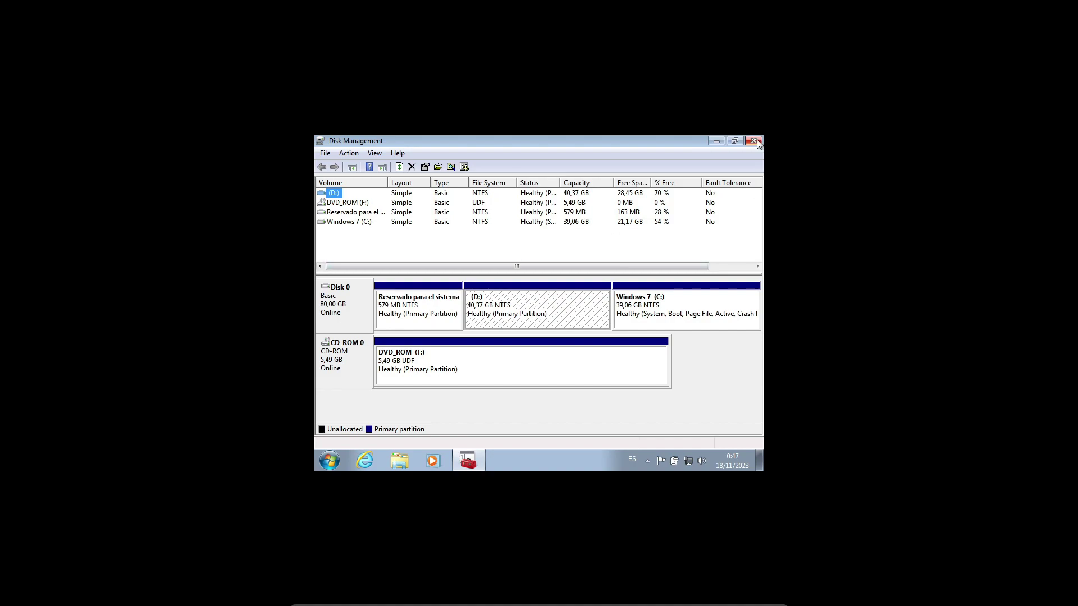
click(753, 140)
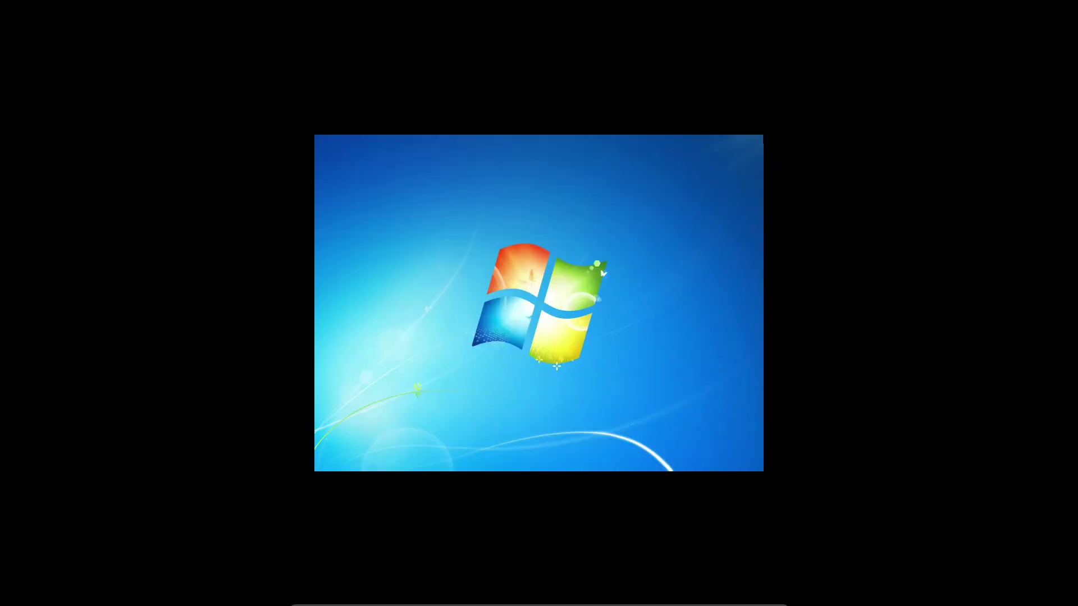
key(Control_R+f)
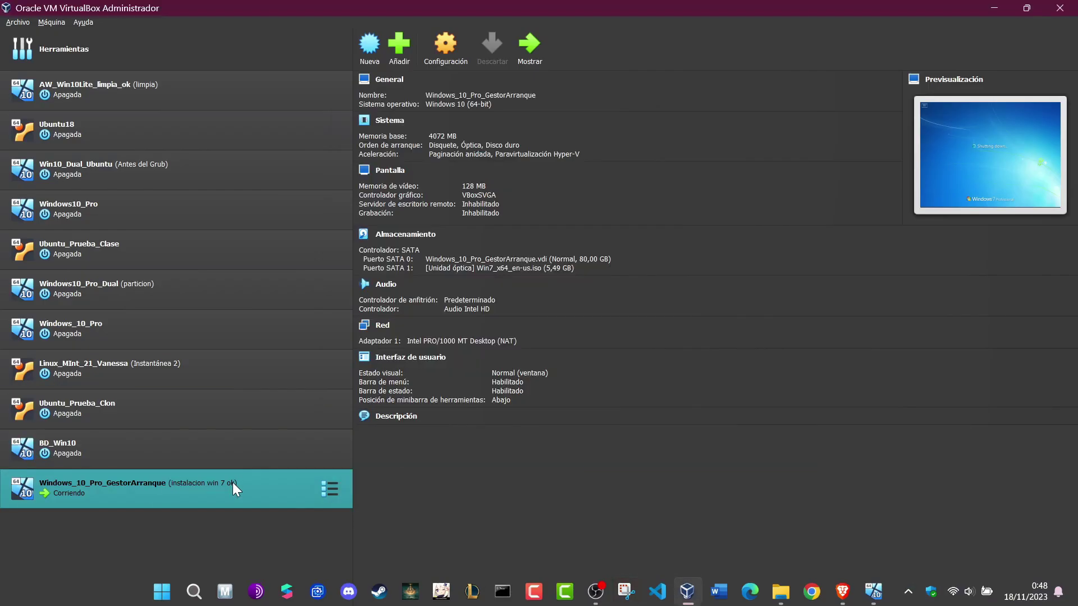
Step: Check the storage entries for the Win7 ISO and hard disk, then start Windows_10_Pro_GestorArranque
key(ctrl+s)
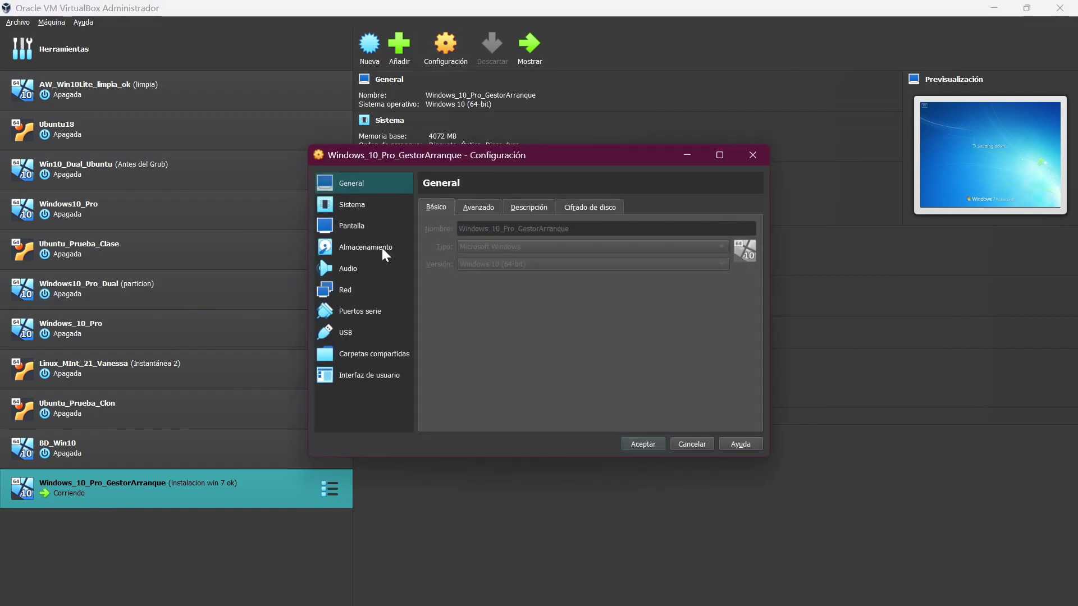
click(374, 257)
click(874, 590)
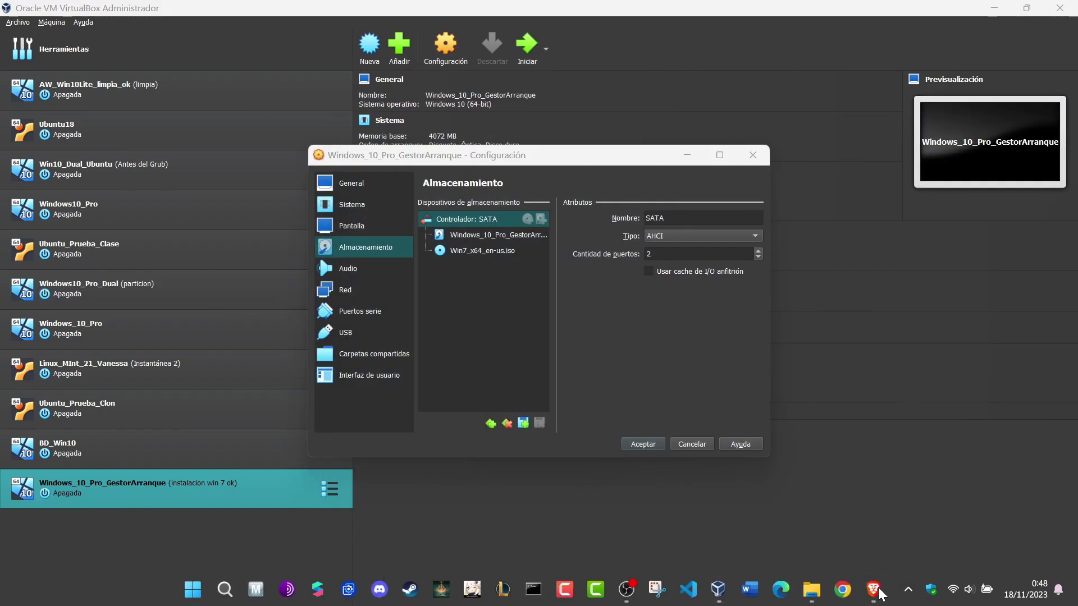
click(493, 253)
click(494, 235)
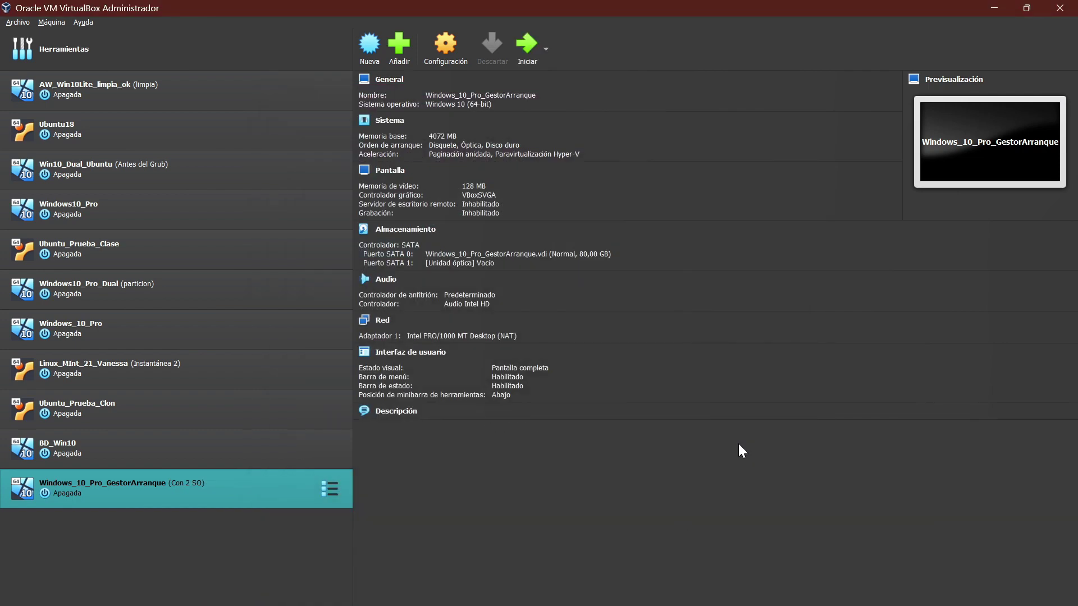
click(517, 44)
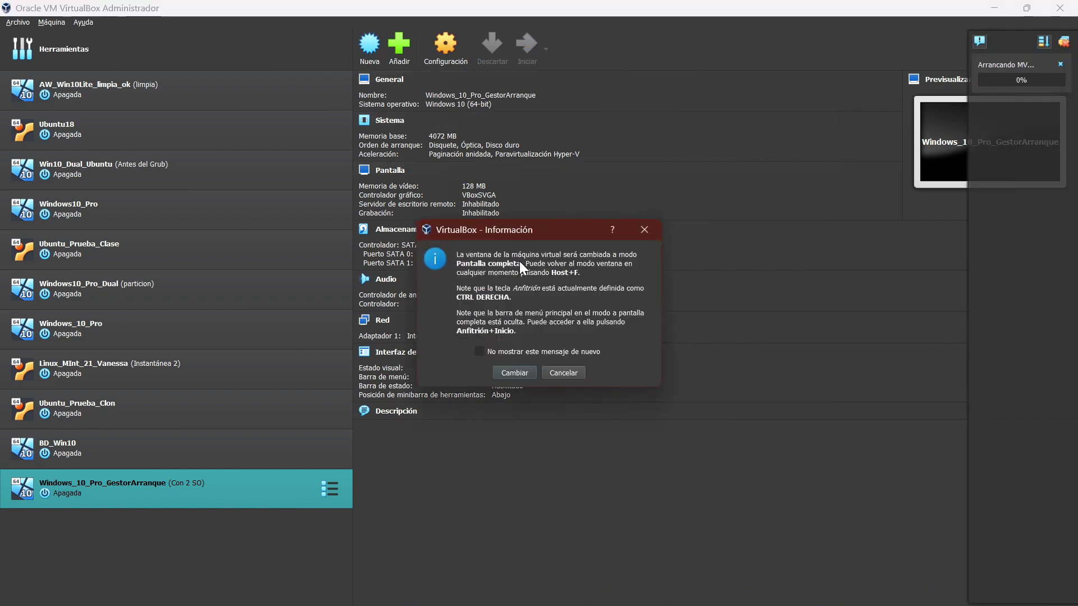
Step: Stay windowed, move the VM window lower and dismiss the startup notification
click(551, 372)
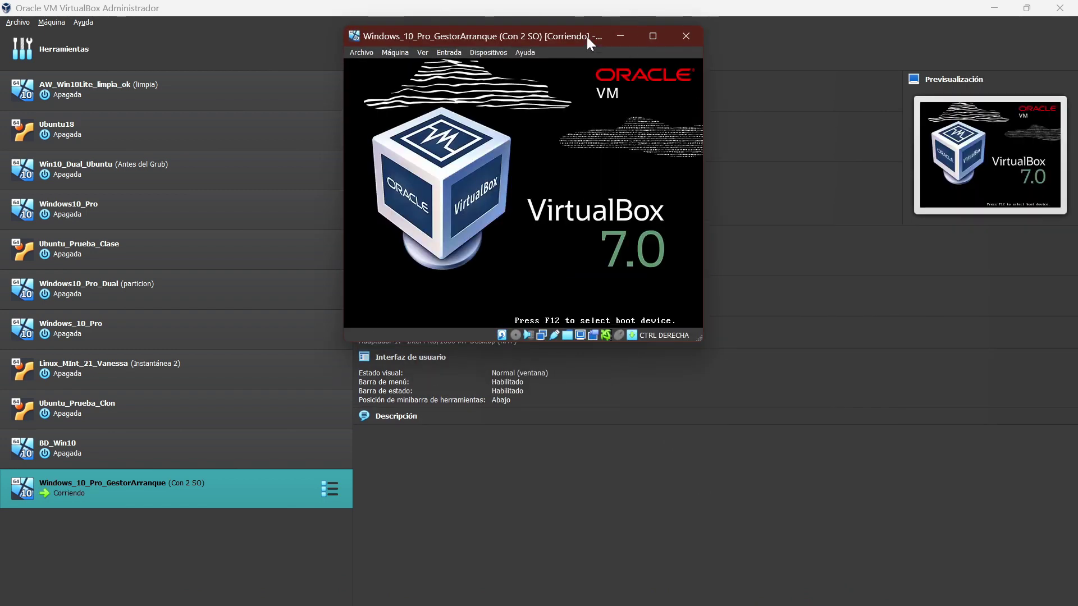
drag(587, 36, 609, 124)
click(915, 177)
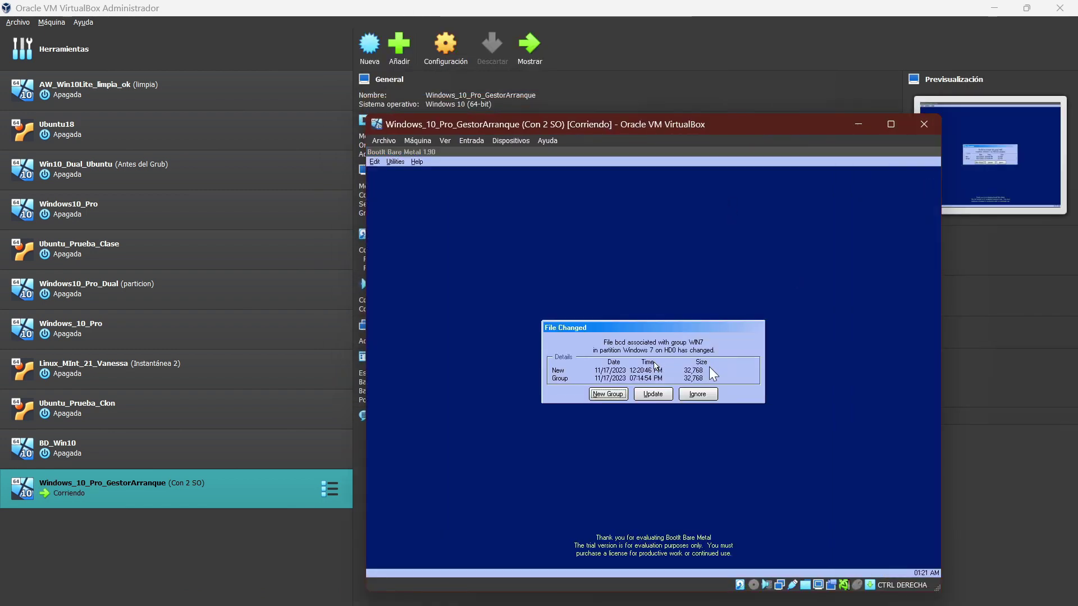
Step: Update BootIt's changed-file record, boot Windows 10 via BootIt and Boot Manager, and sign in
click(653, 393)
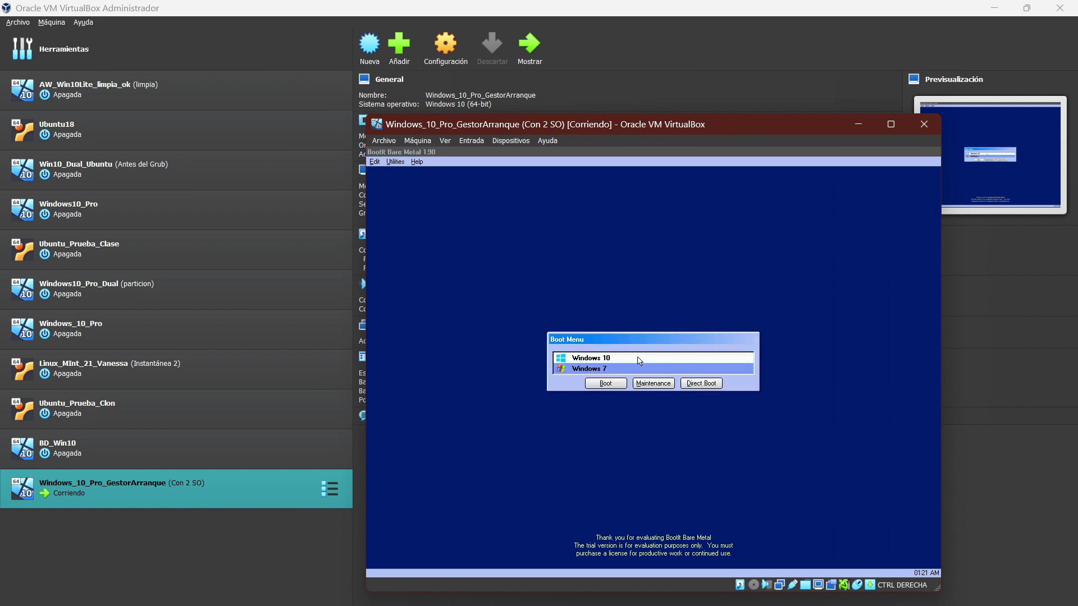
click(638, 362)
double_click(639, 362)
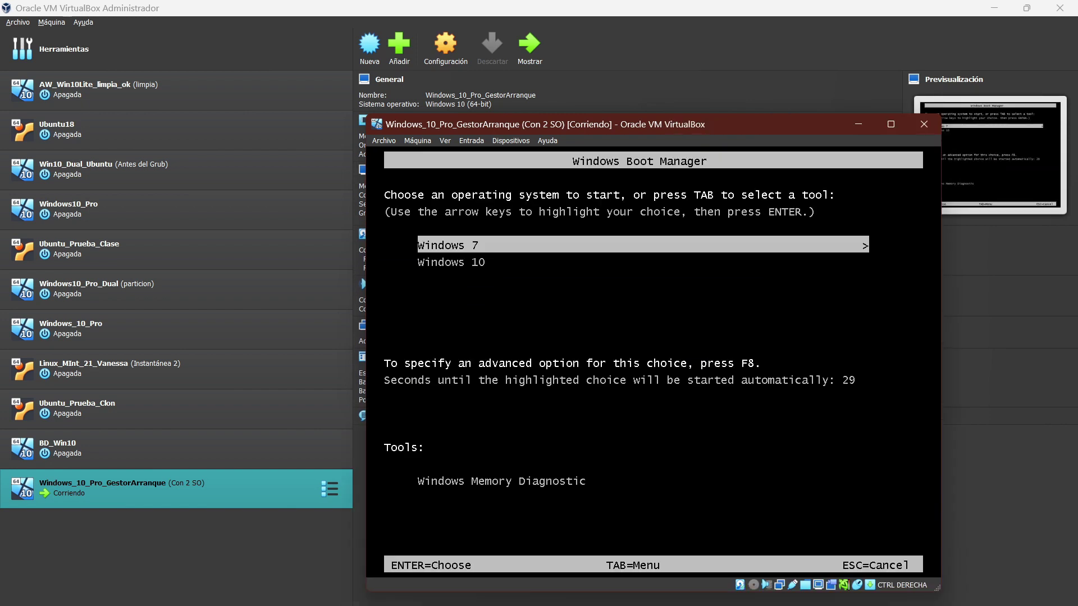
key(Down)
key(Return)
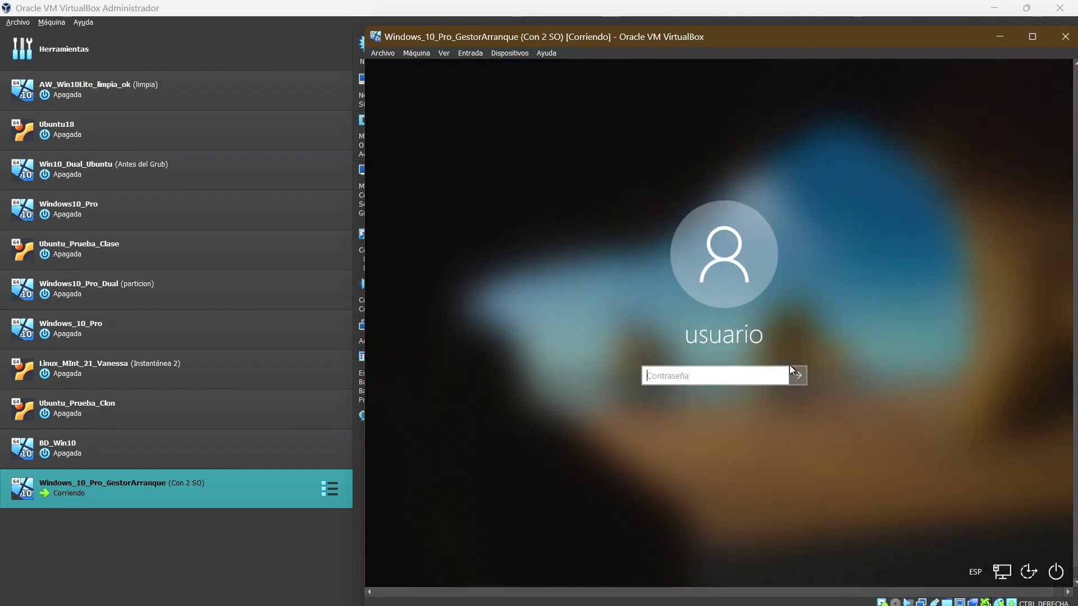
key(Return)
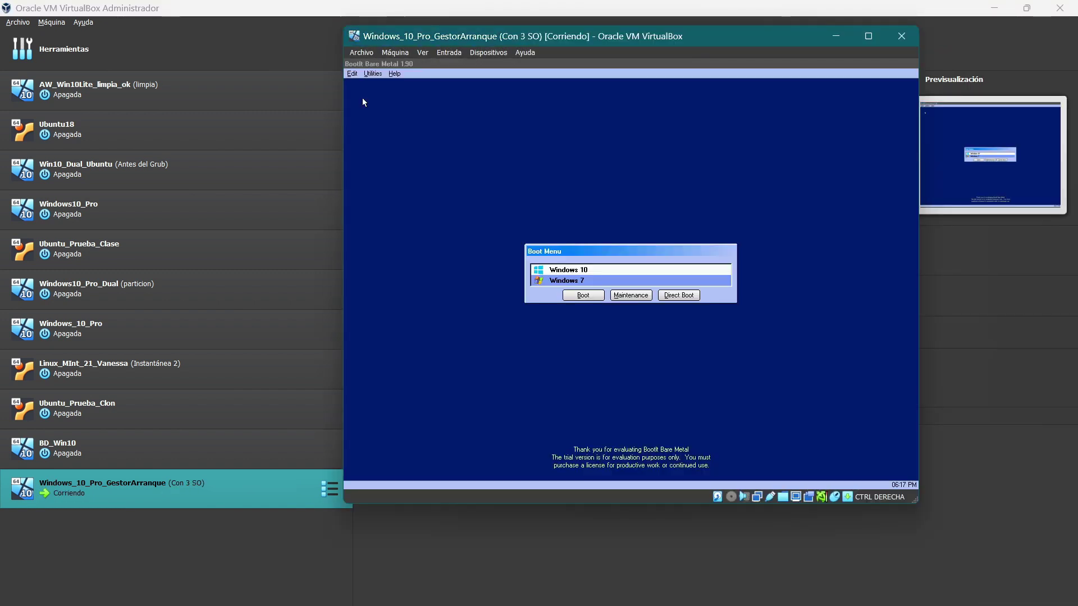
Step: Boot Windows 7 from the BootIt menu and confirm it in Windows Boot Manager
key(Down)
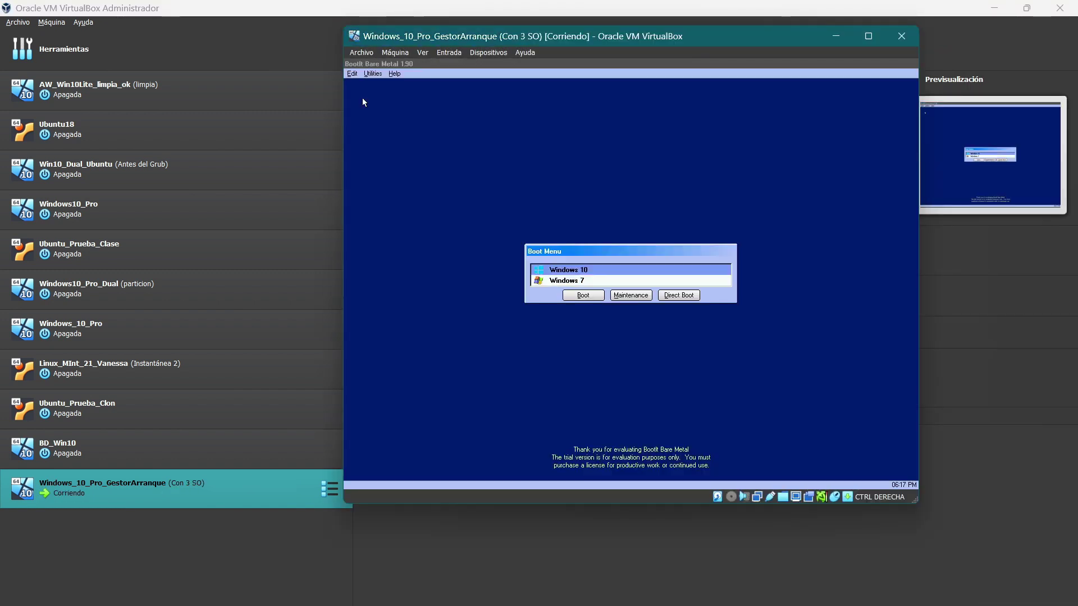
key(Up)
key(Return)
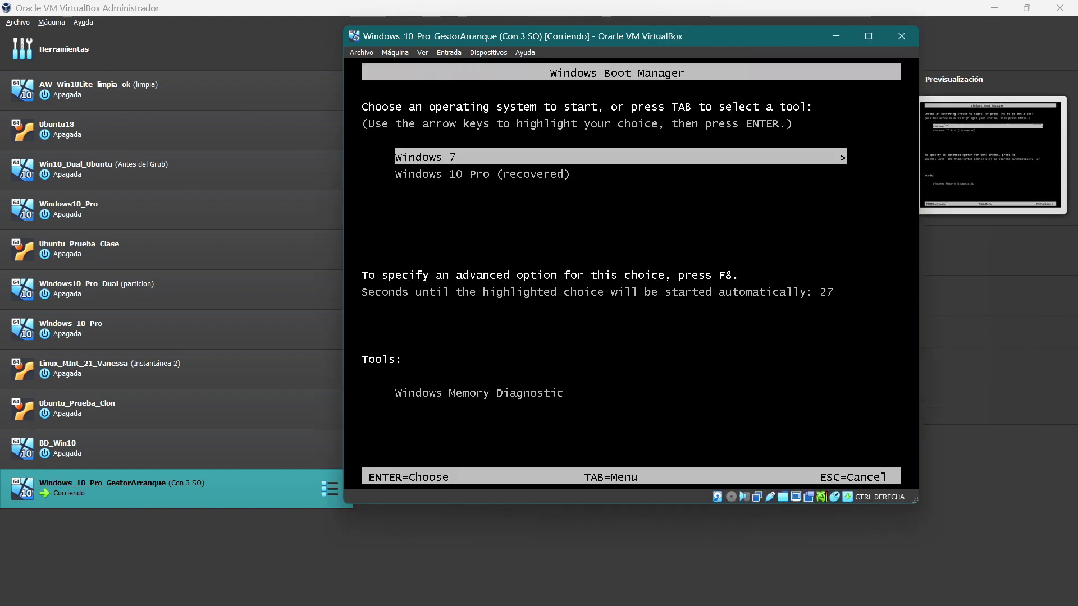
key(Return)
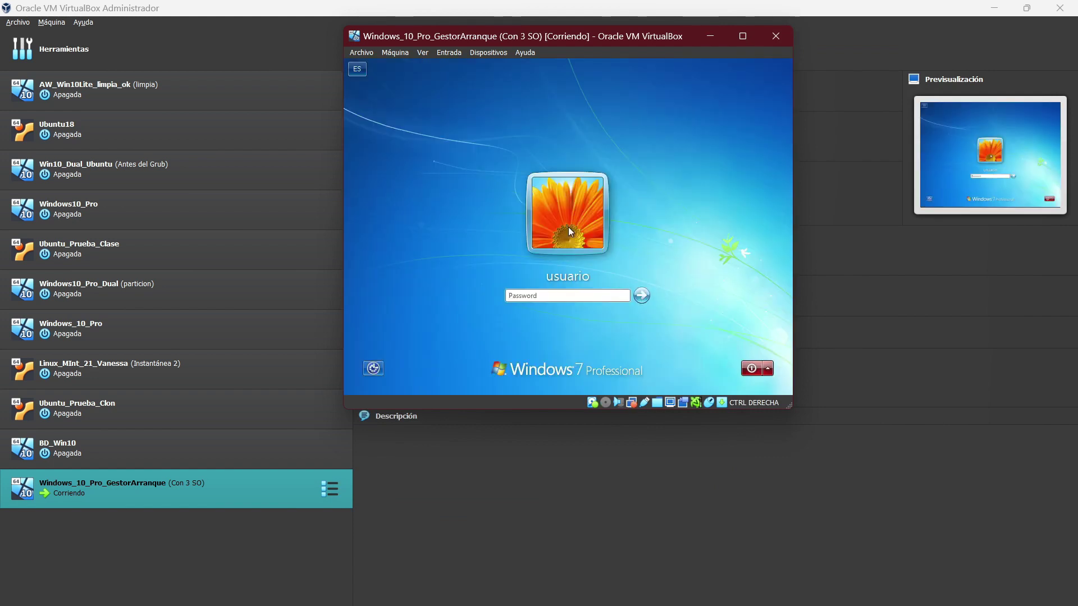
Step: Switch to full screen, shut Windows 7 down from the login screen, and restart the VM
key(Control_R+f)
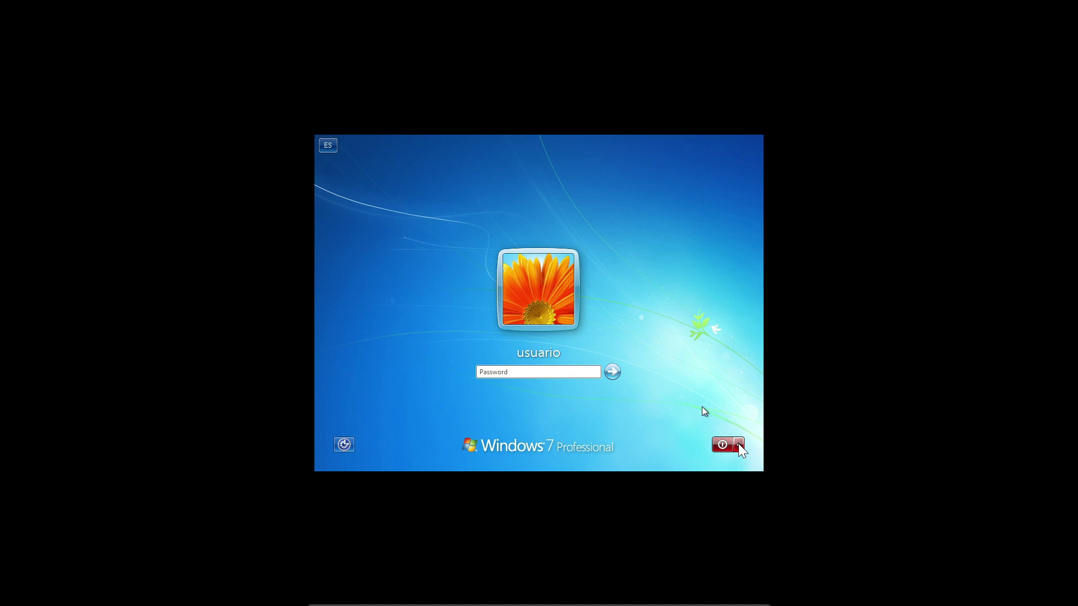
click(740, 449)
click(724, 442)
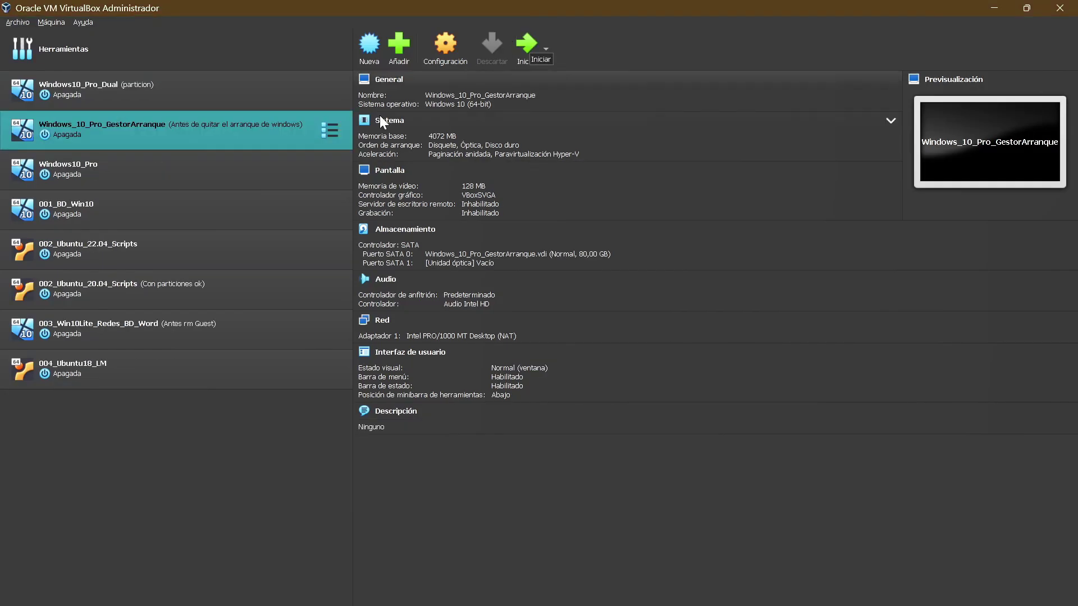
click(517, 57)
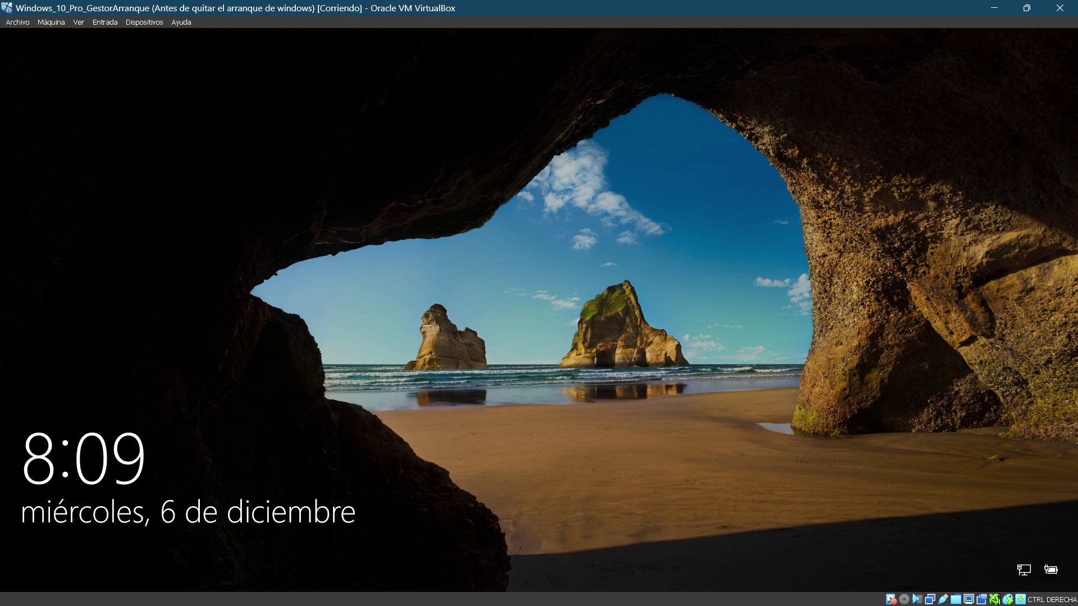
Step: Sign in to Windows 10 with the empty password and bring up the Run box
click(693, 318)
key(Return)
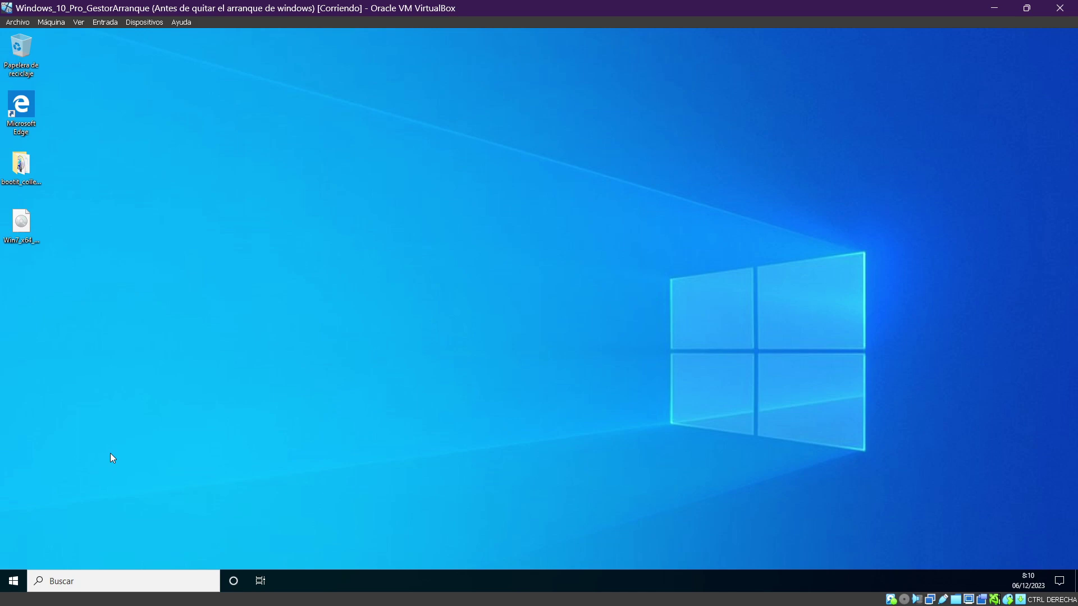
key(super+r)
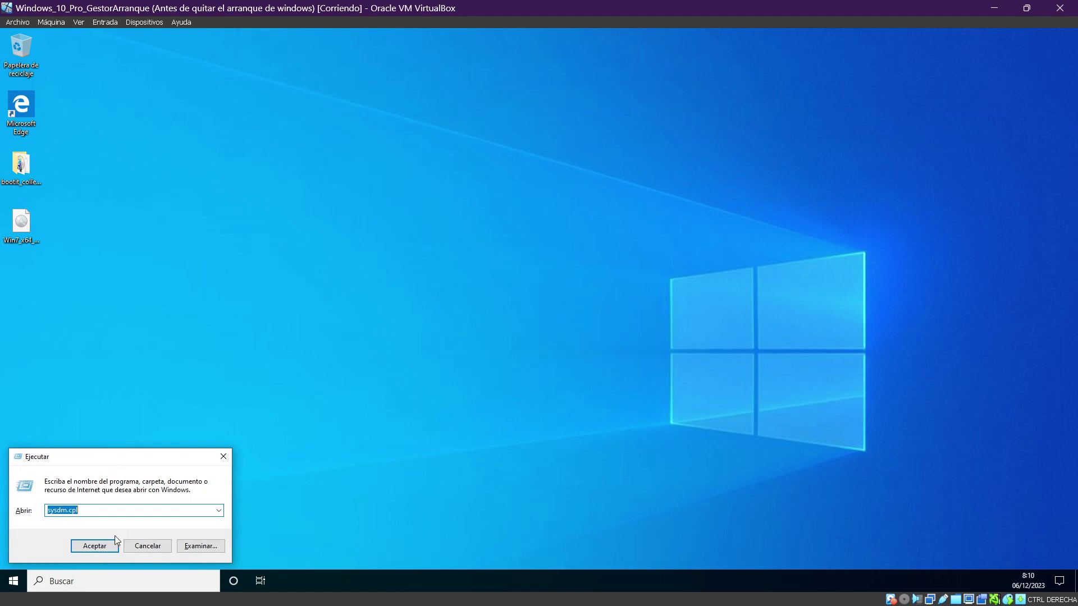
Step: Run sysdm.cpl to open Propiedades del sistema and show its Opciones avanzadas page
click(406, 372)
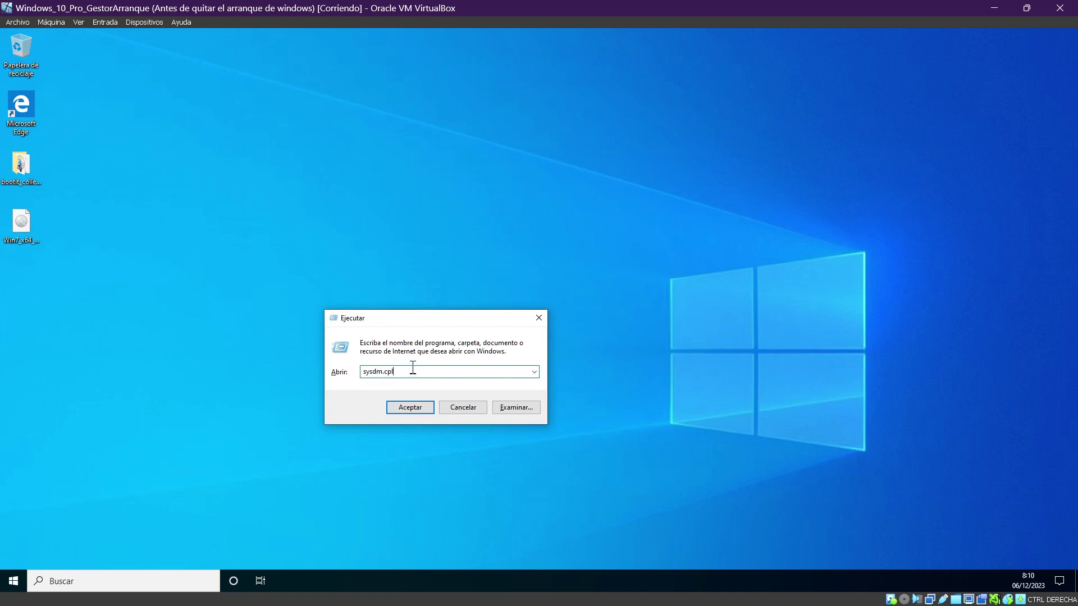
click(424, 413)
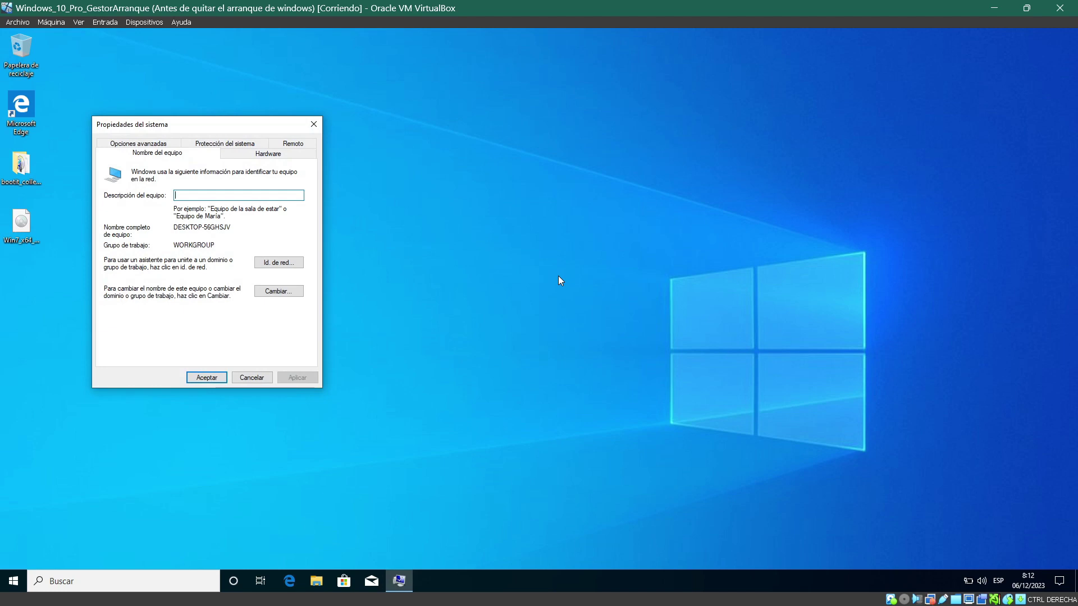
drag(221, 123, 441, 136)
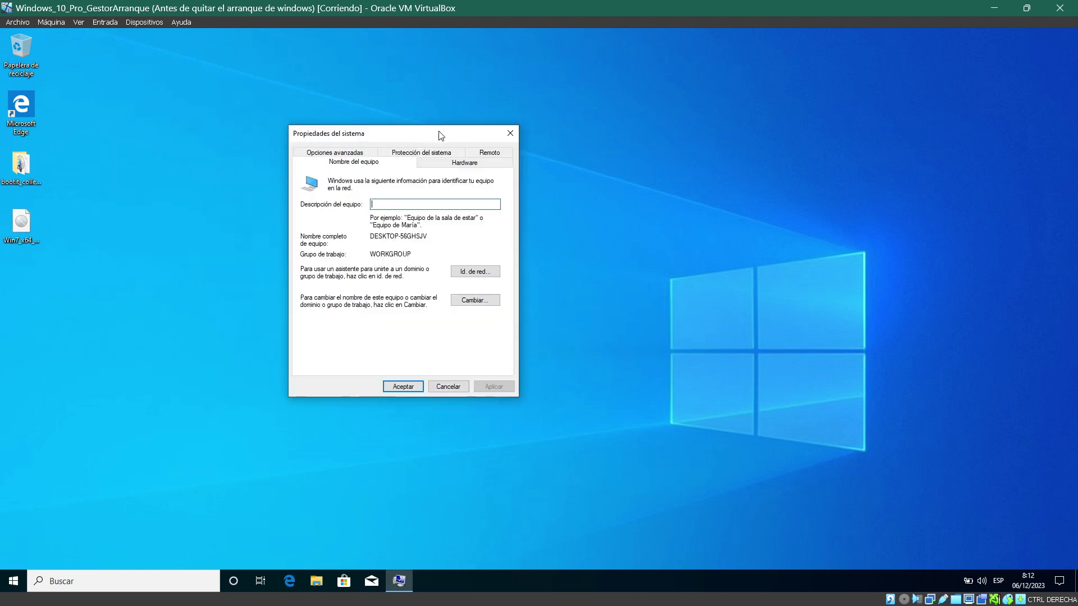
click(343, 153)
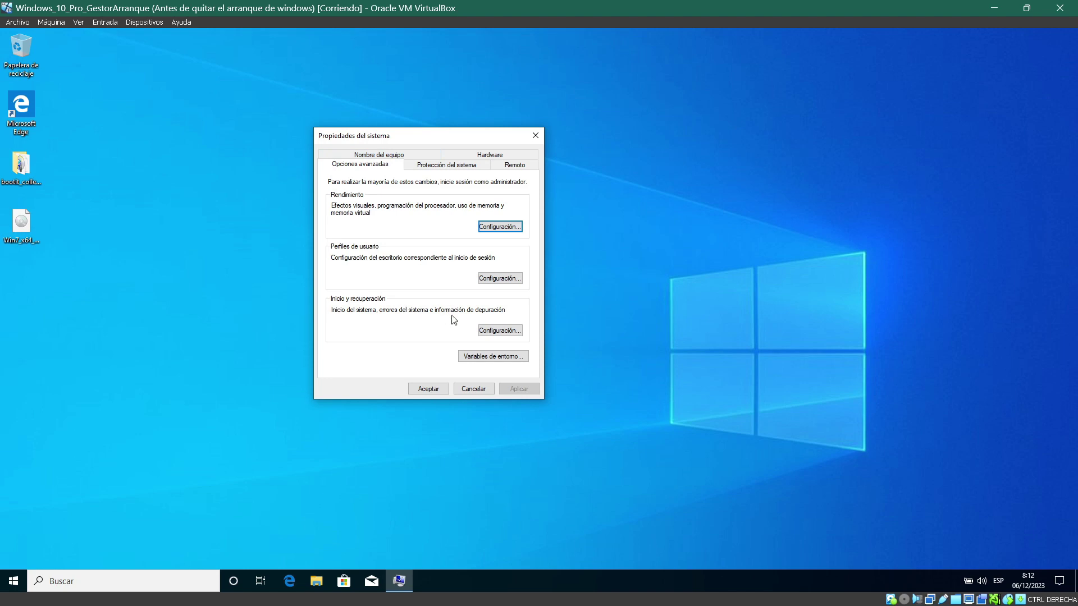
Step: In Inicio y recuperación, make Windows 10 the default OS, hide the OS list, and confirm both dialogs
click(488, 332)
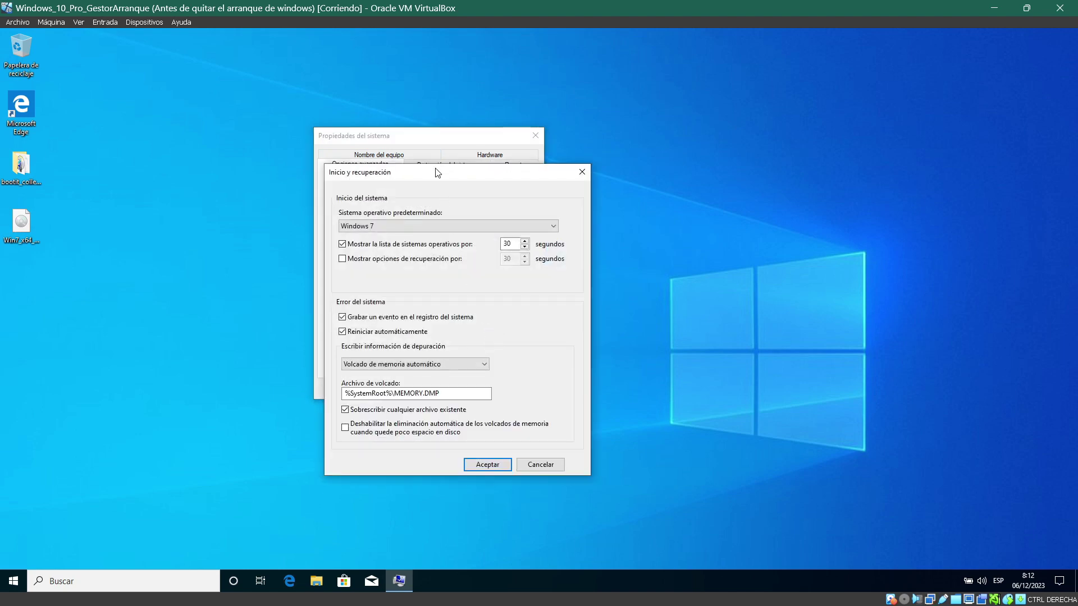
drag(439, 178, 684, 160)
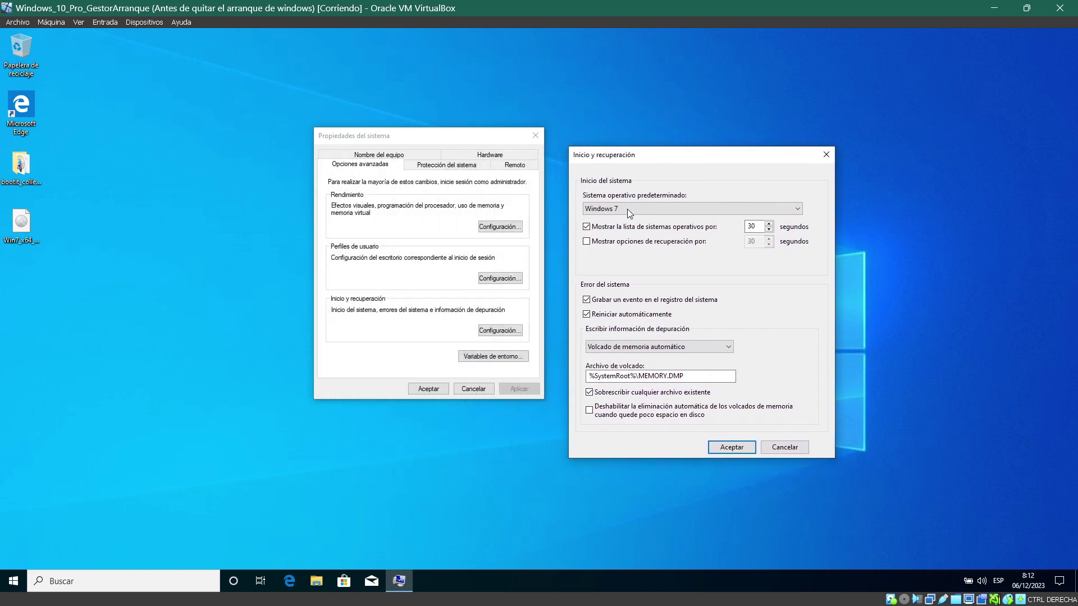
click(799, 211)
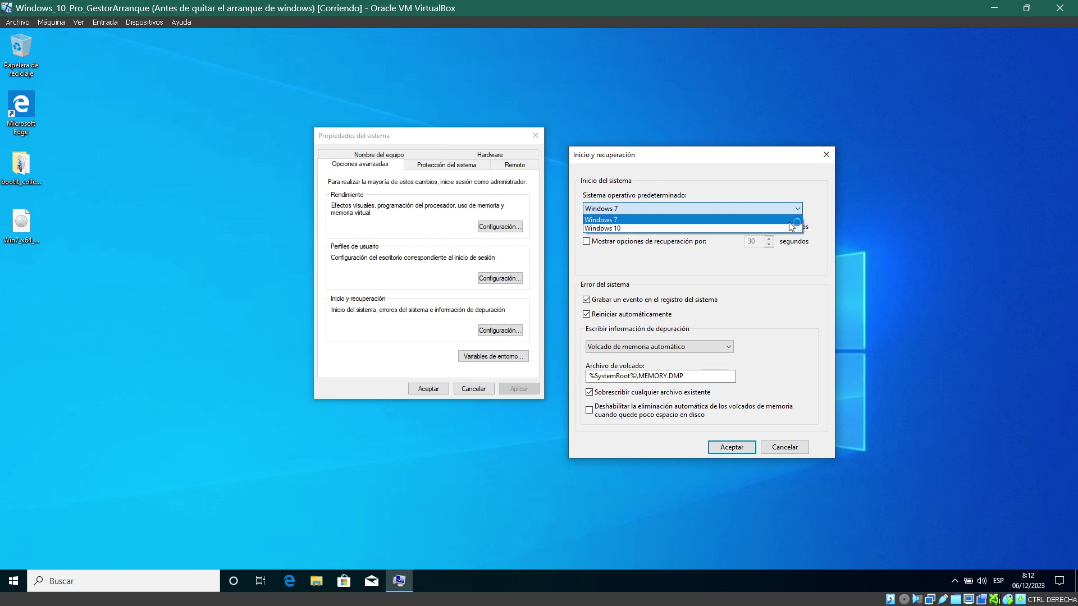
click(792, 229)
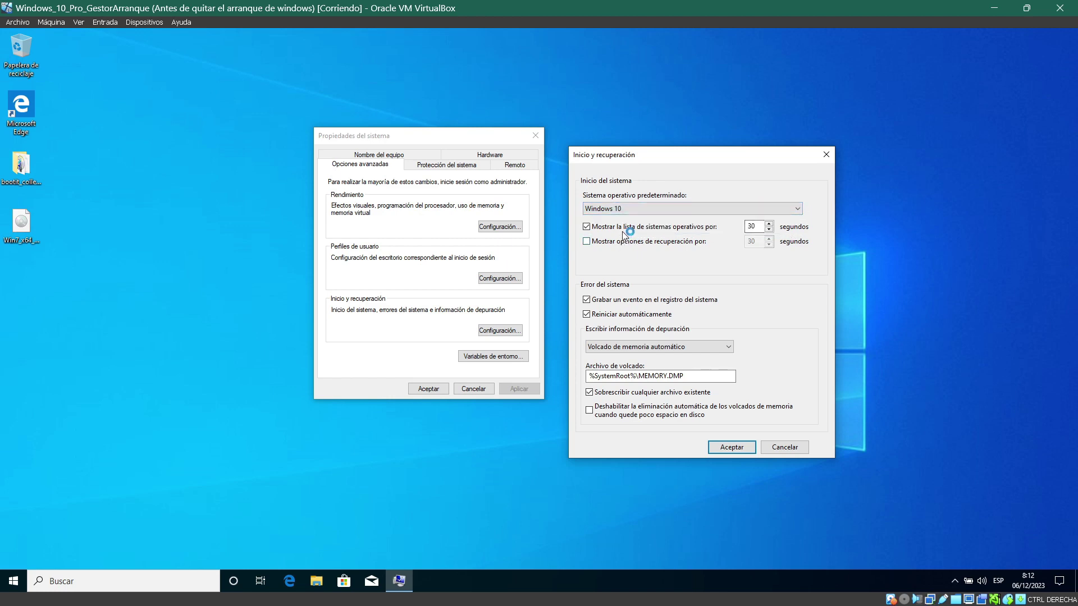
click(589, 227)
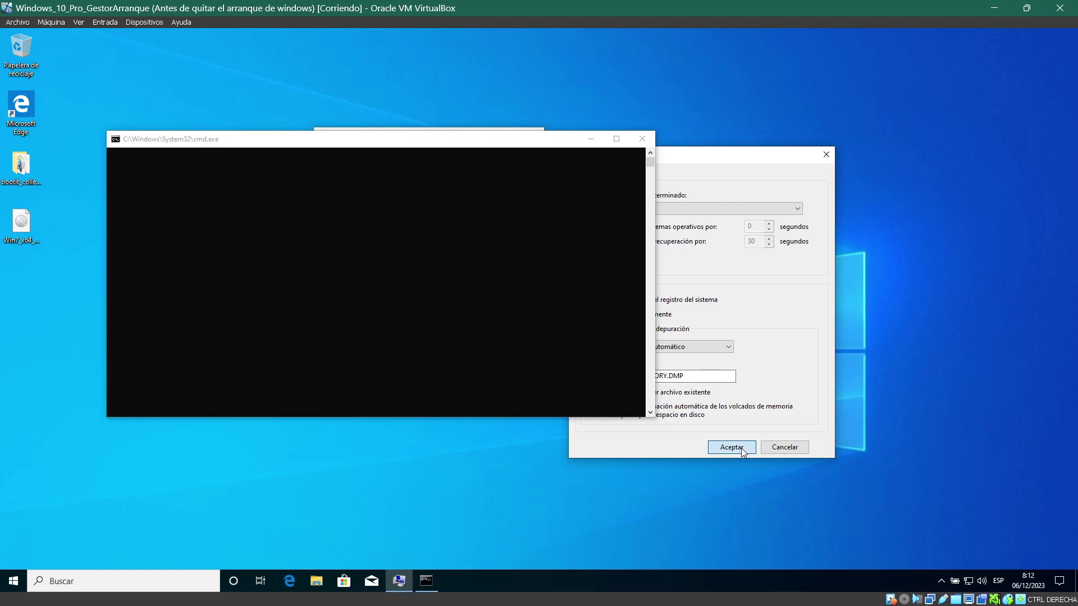
click(741, 448)
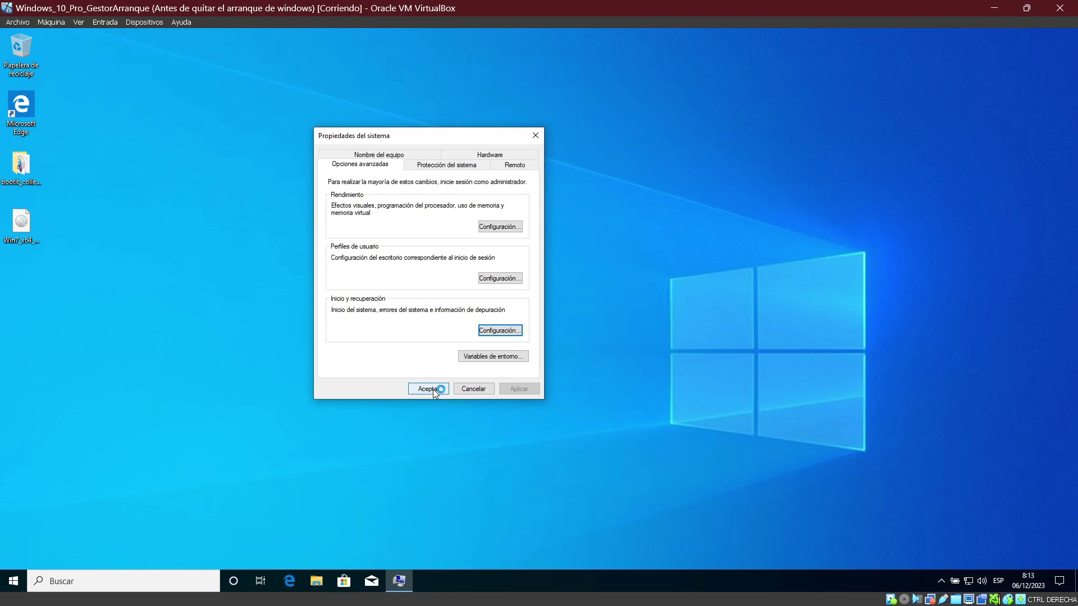
click(433, 390)
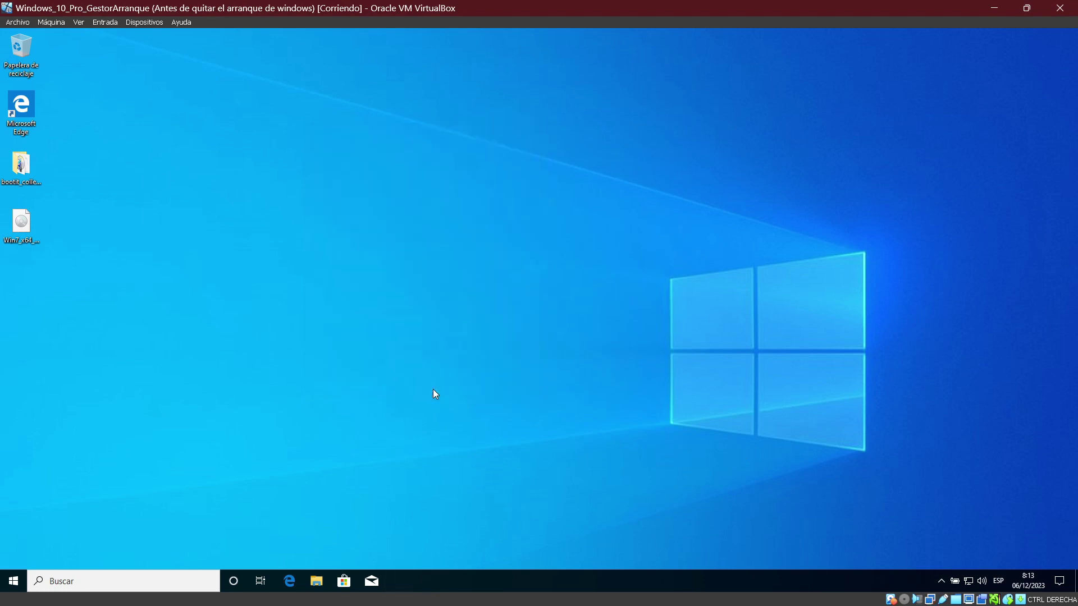
Step: Restart Windows 10 from the Start menu's power options
click(12, 582)
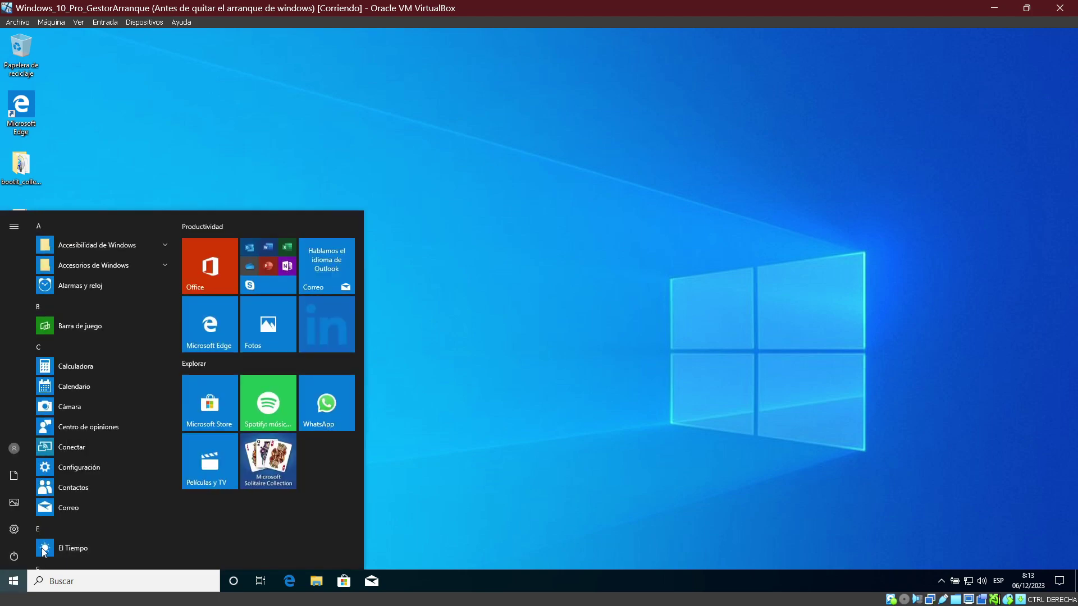
click(14, 557)
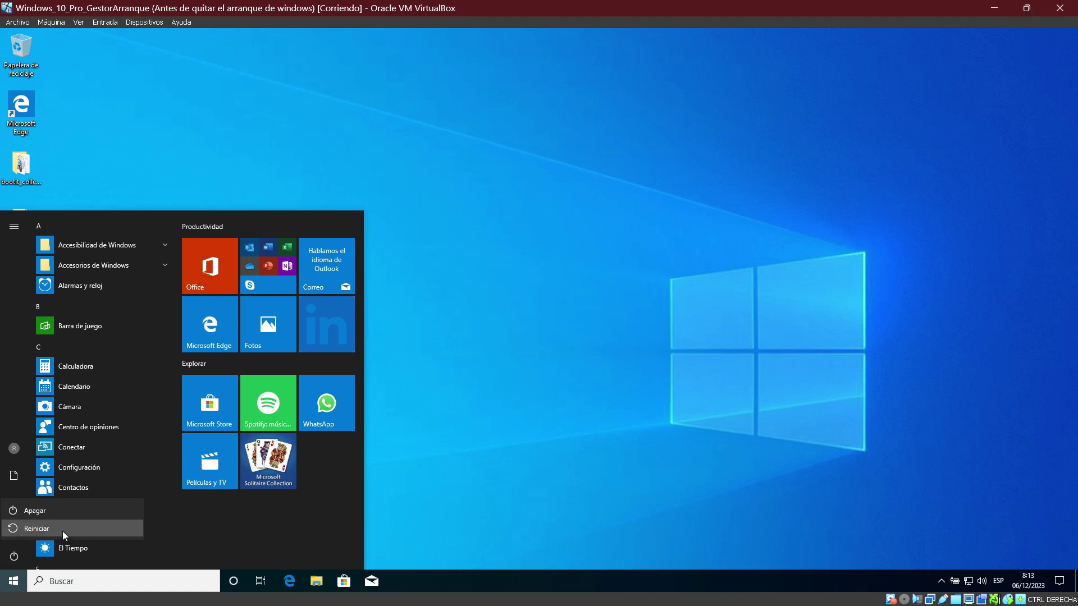
click(63, 531)
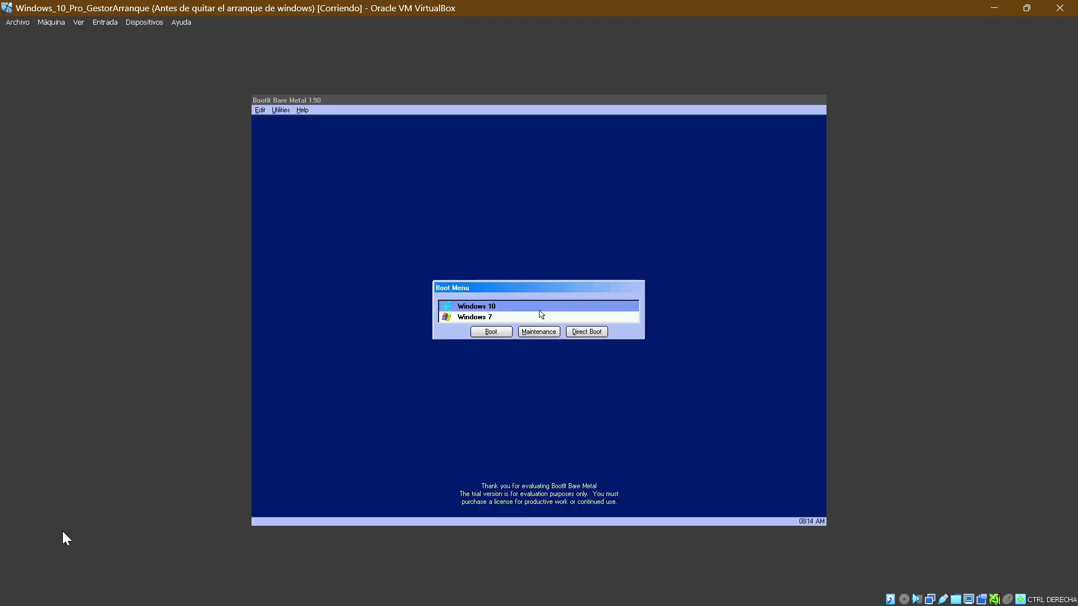
Step: Continue to Windows 7 at the Windows Boot Manager and sign in with the account password
key(Return)
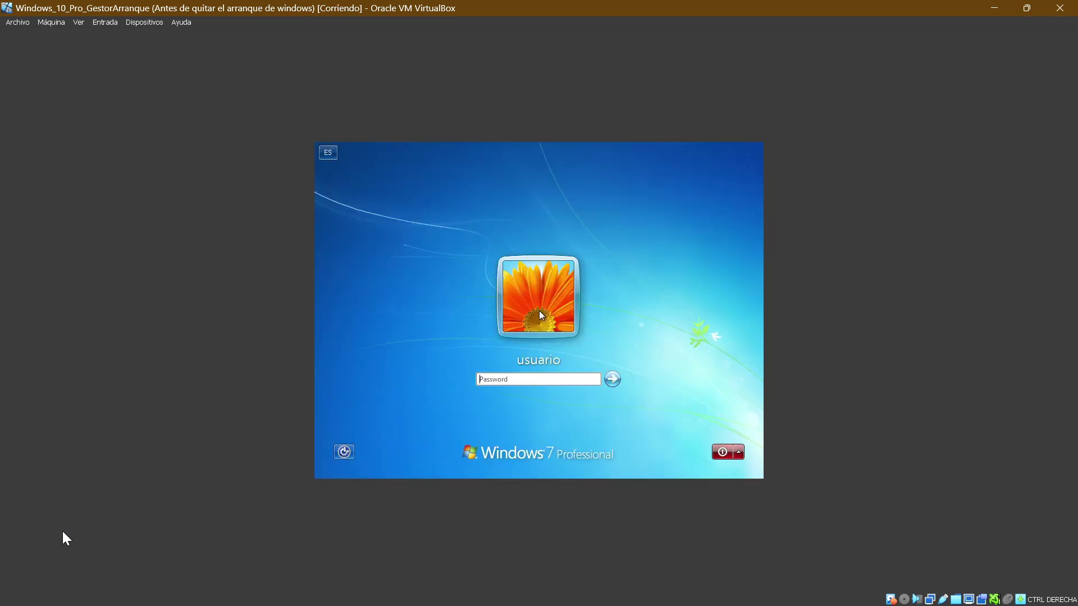
text(*******)
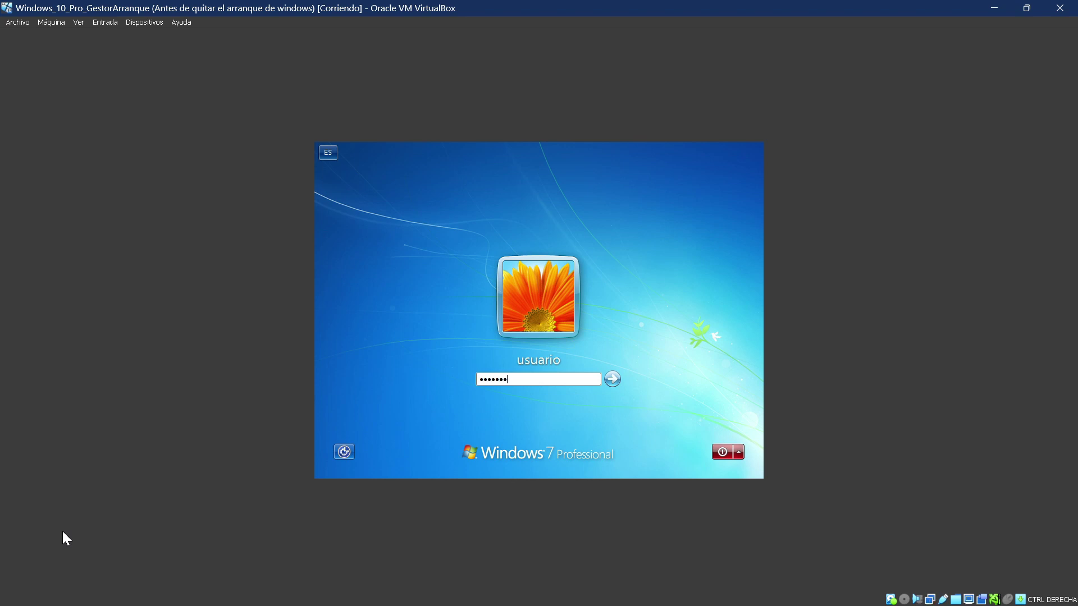
key(Return)
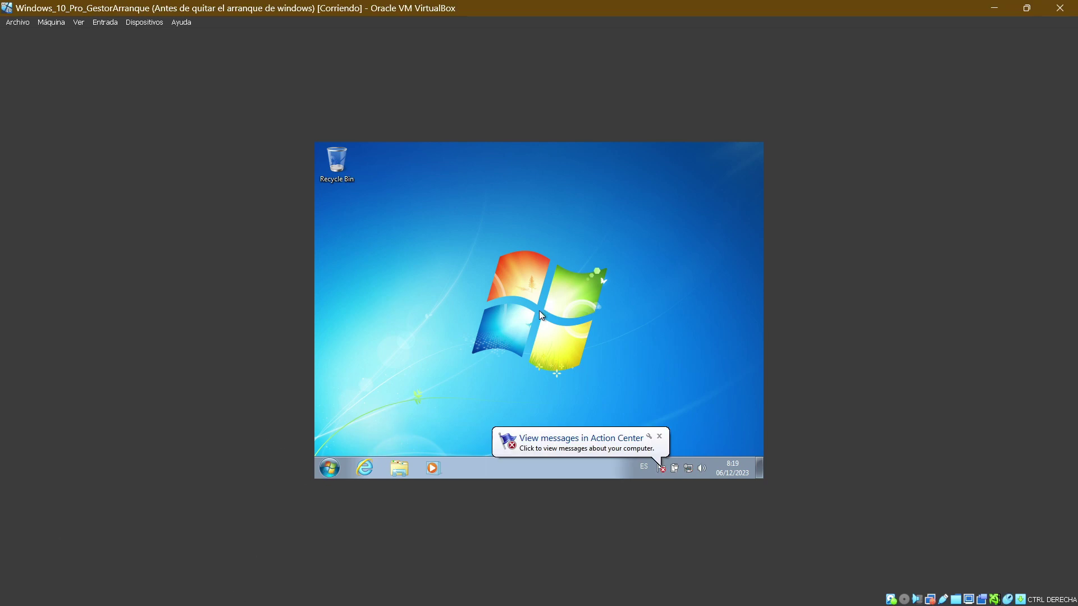
Step: Run sysdm.cpl and open Startup and Recovery settings from the Advanced page
key(super+r)
text(sys)
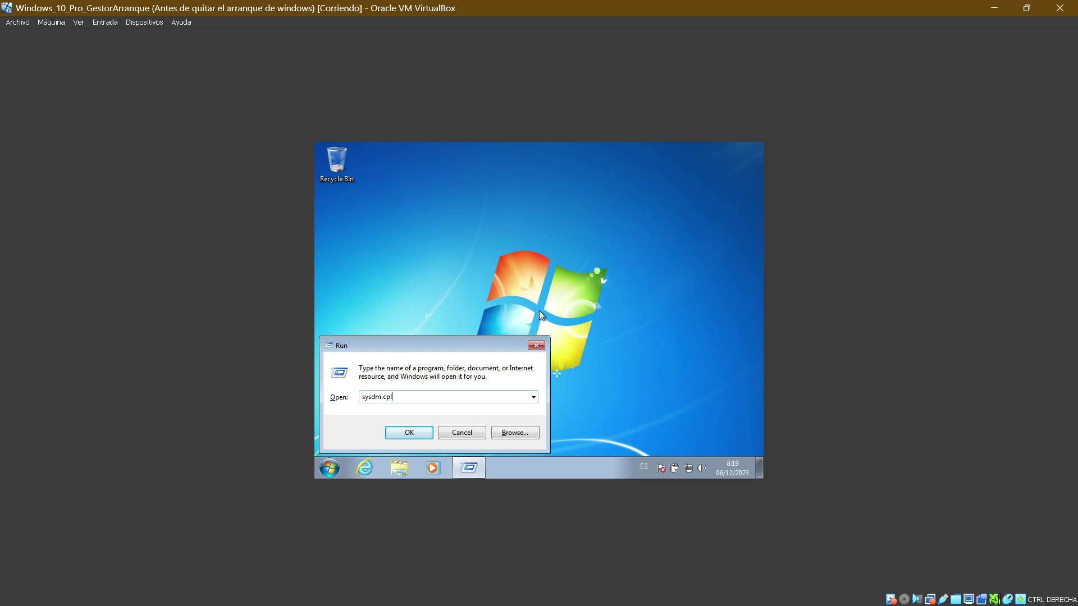
key(Return)
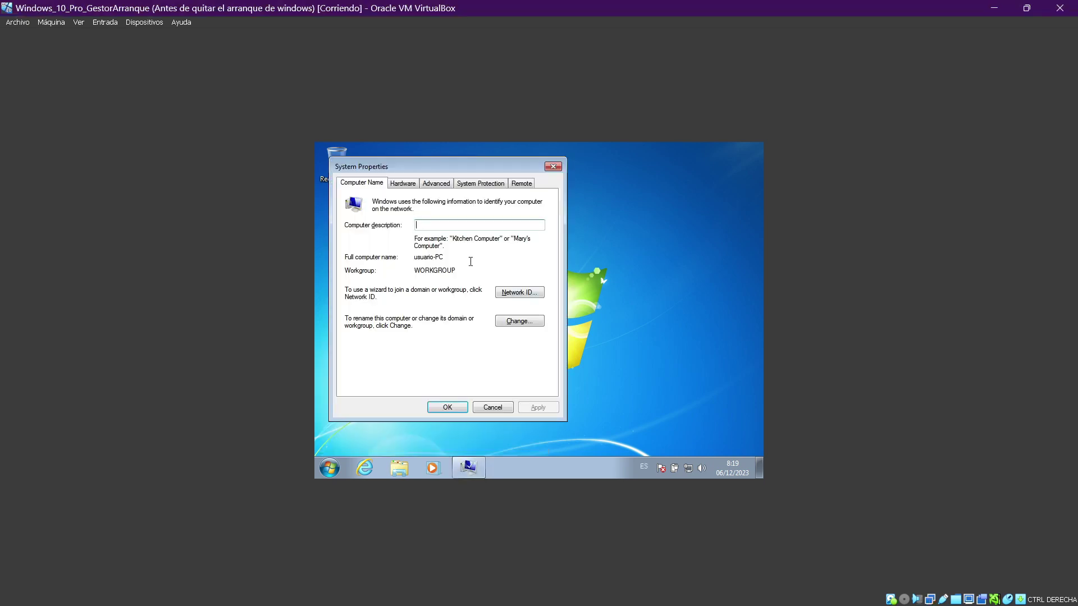
click(441, 188)
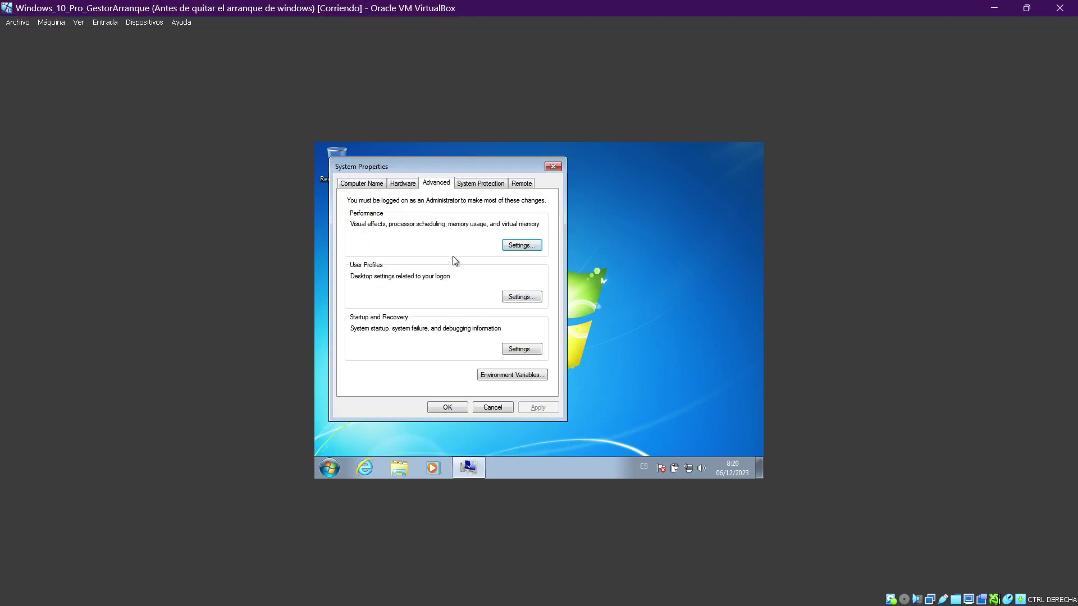
click(529, 349)
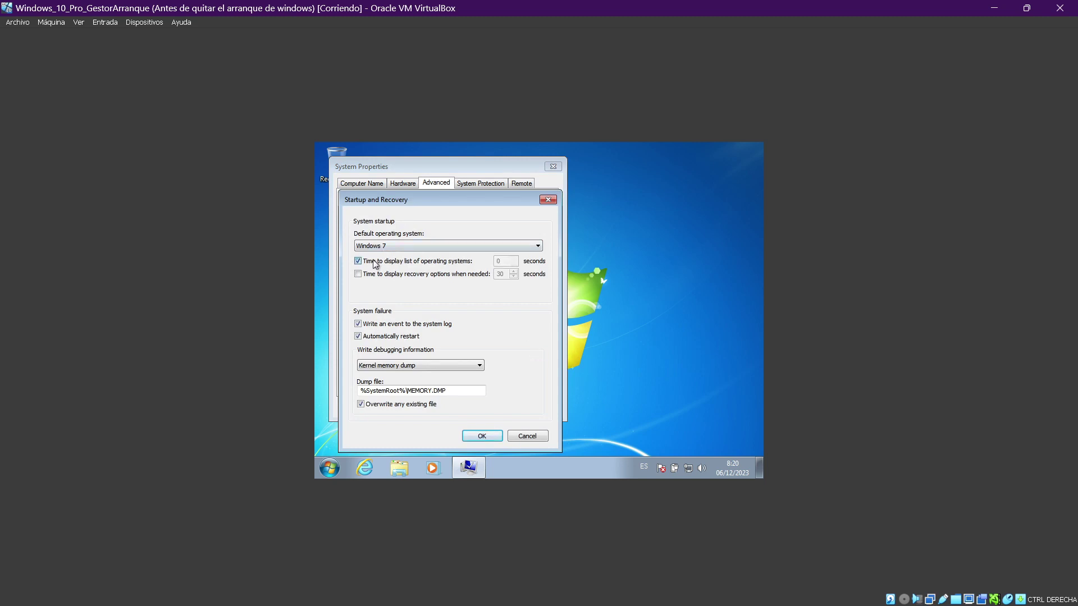
Step: Keep Windows 7 as the default system with the boot list hidden, and confirm both dialogs
click(412, 249)
click(412, 256)
click(404, 247)
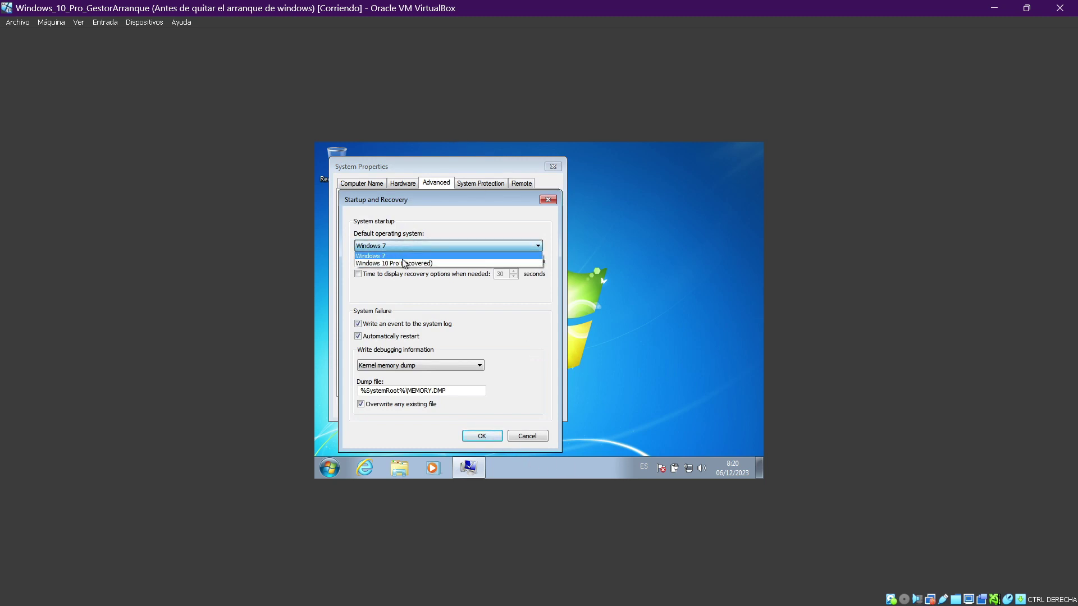
click(402, 255)
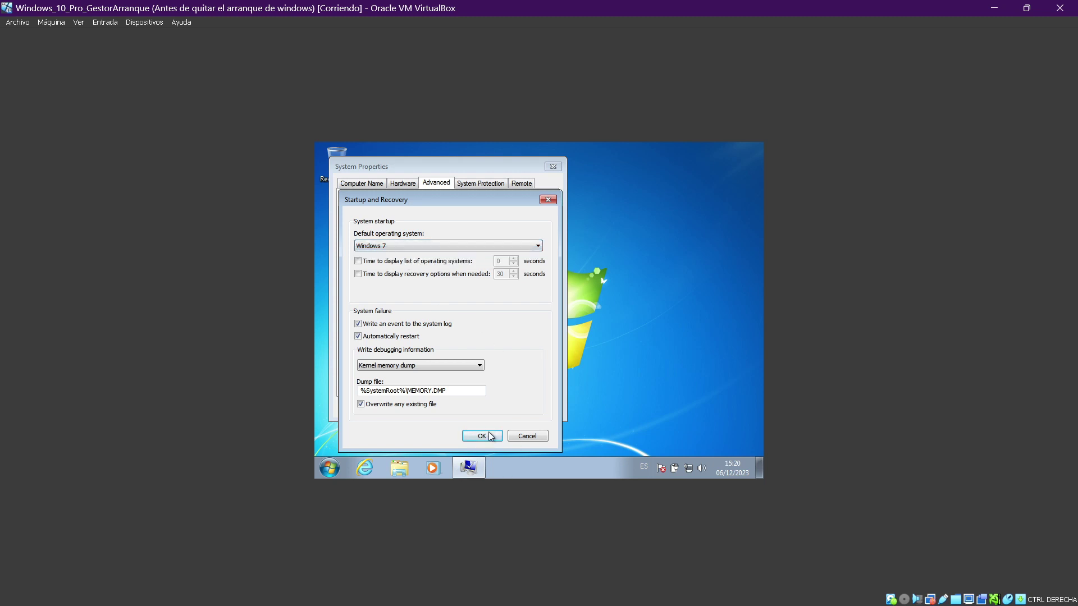
click(490, 437)
click(469, 414)
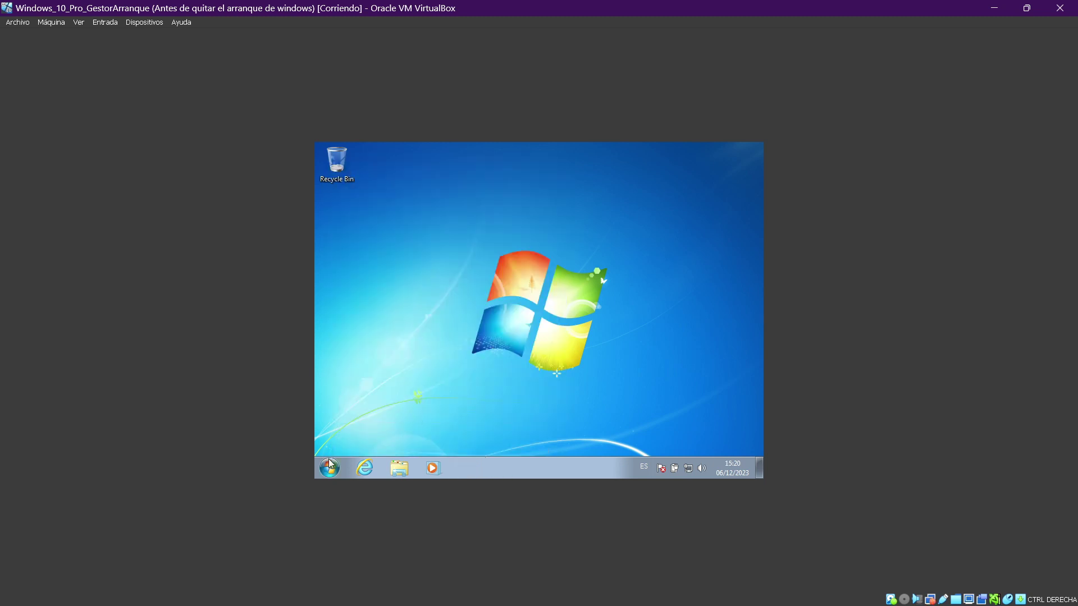
Step: Restart Windows 7 from the Start menu's shutdown options
click(330, 466)
click(511, 439)
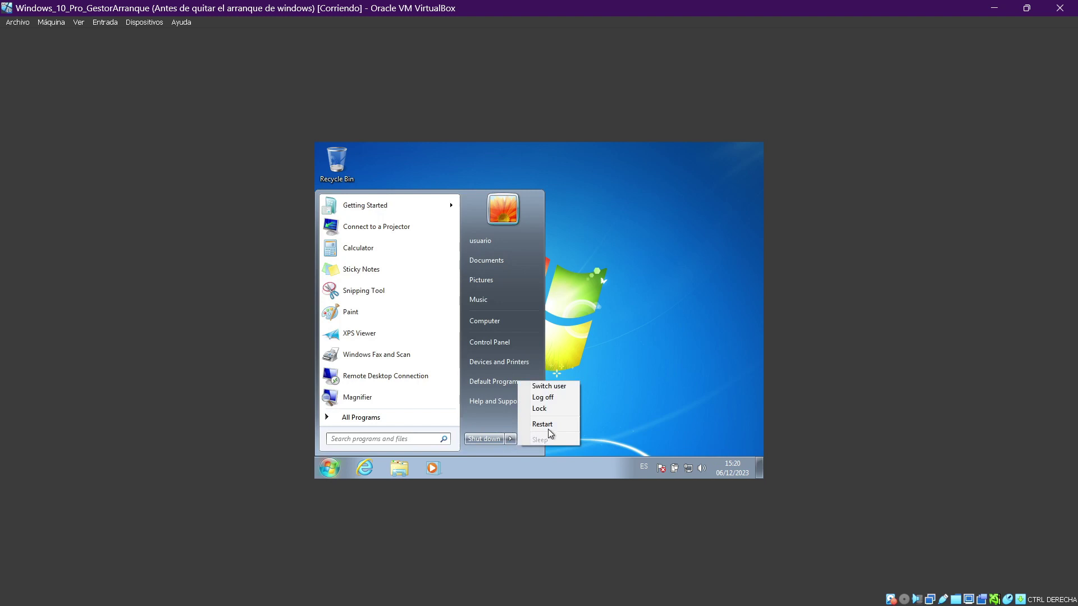
click(548, 425)
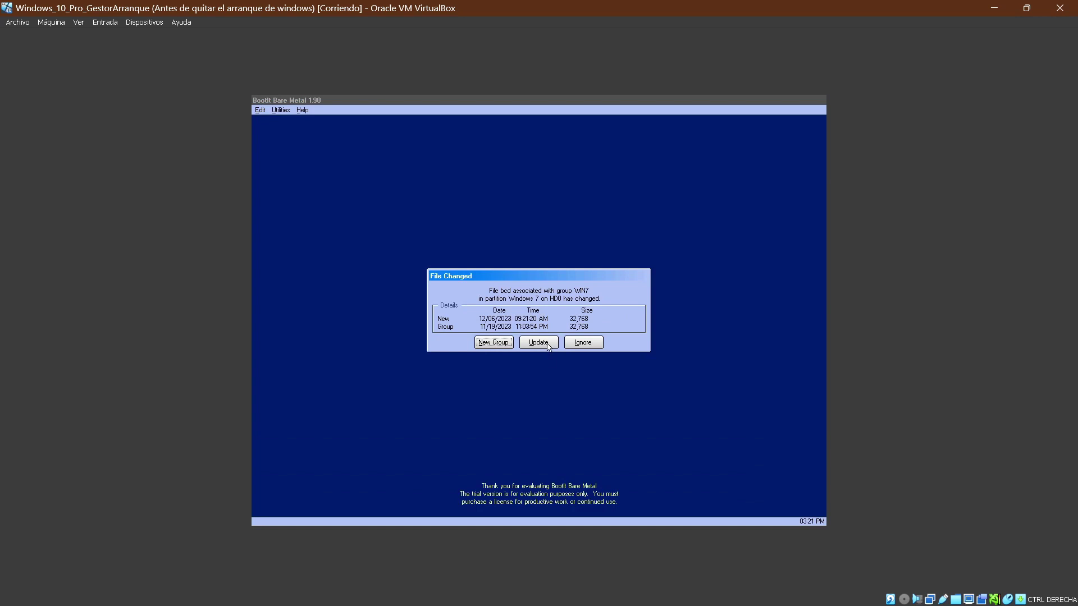
Step: Accept BootIt's updated Windows 7 boot file, then boot Windows 10 from its menu and sign in
click(548, 344)
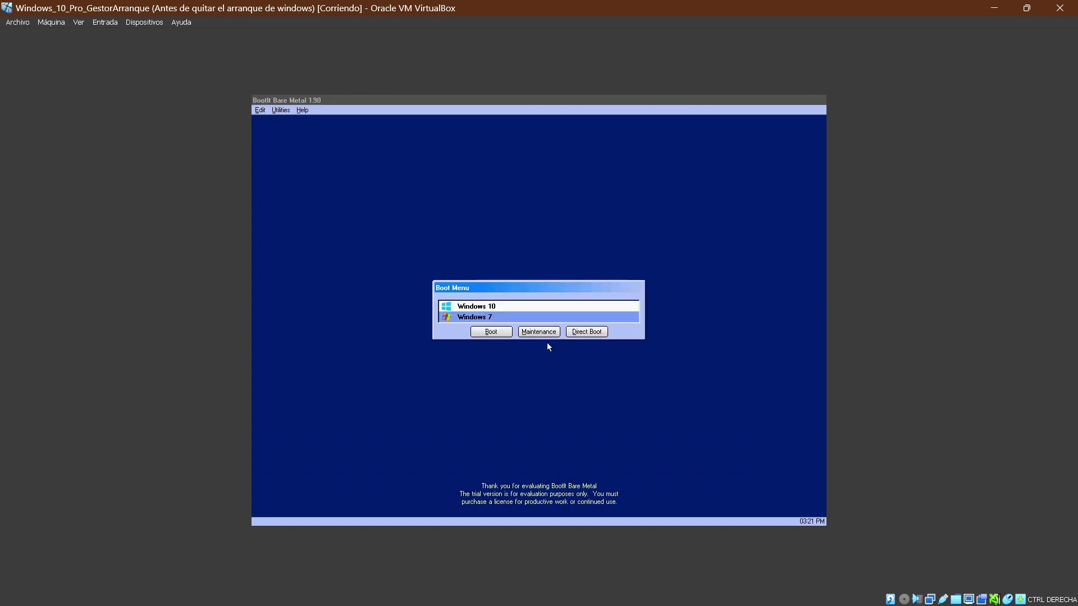
key(Up)
key(Down)
key(Up)
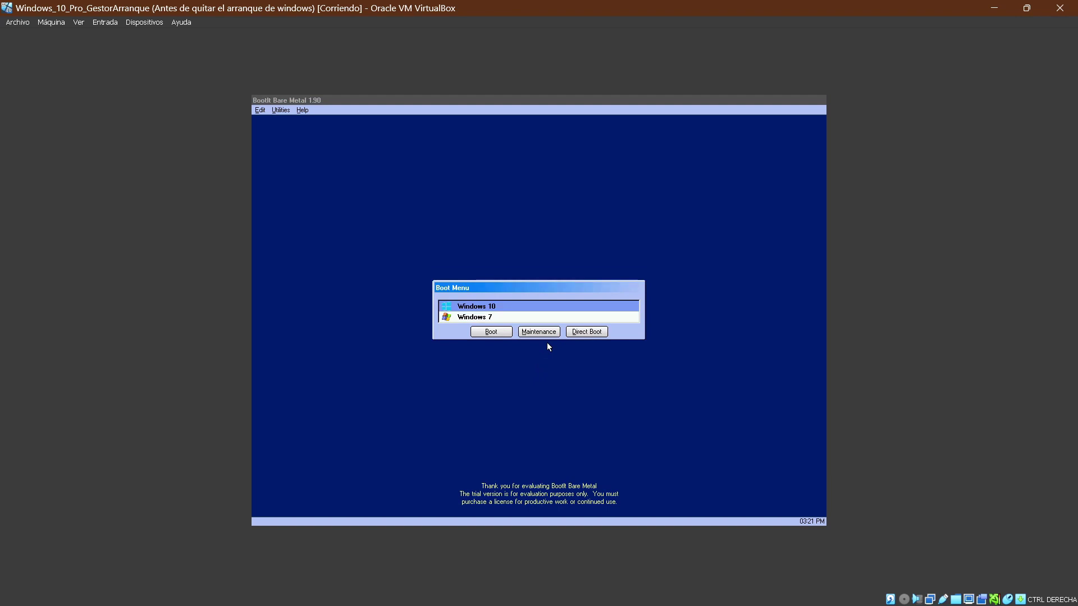
key(Return)
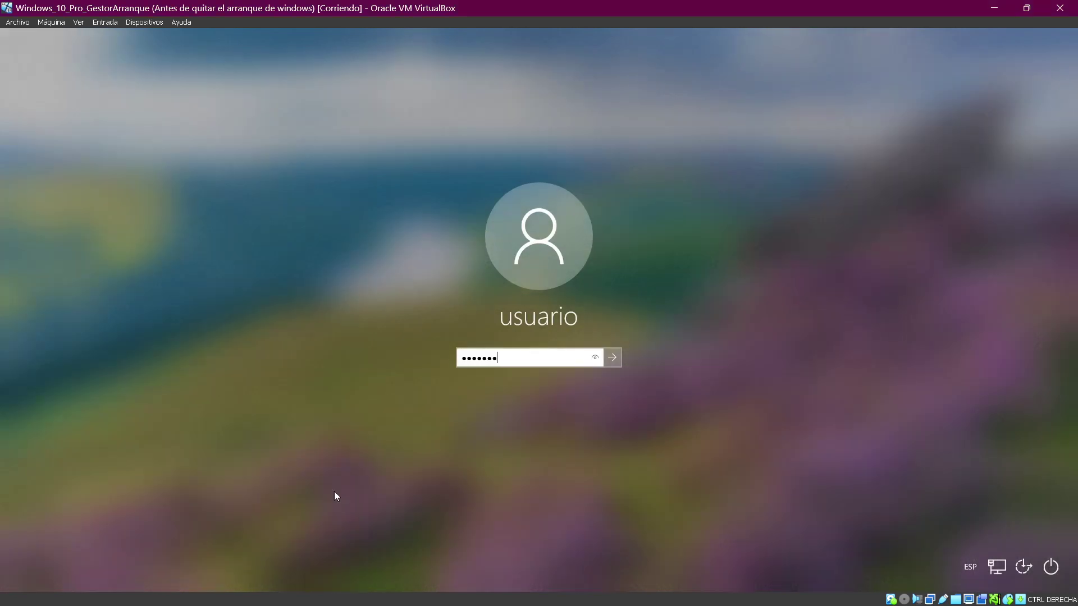
key(Return)
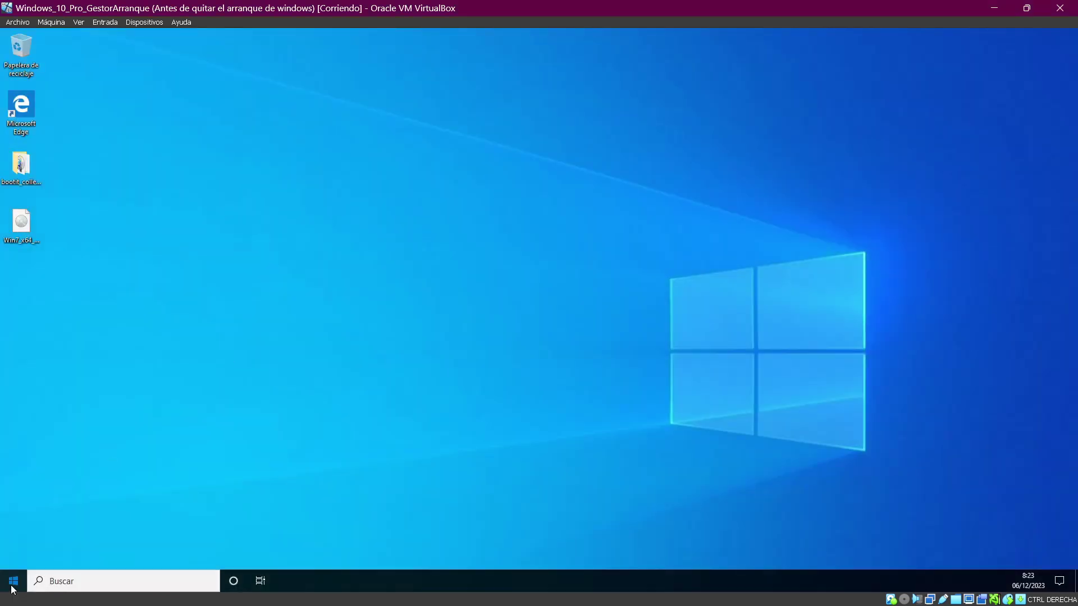
Step: Restart Windows 10 using the Start menu's Reiniciar power option
click(15, 582)
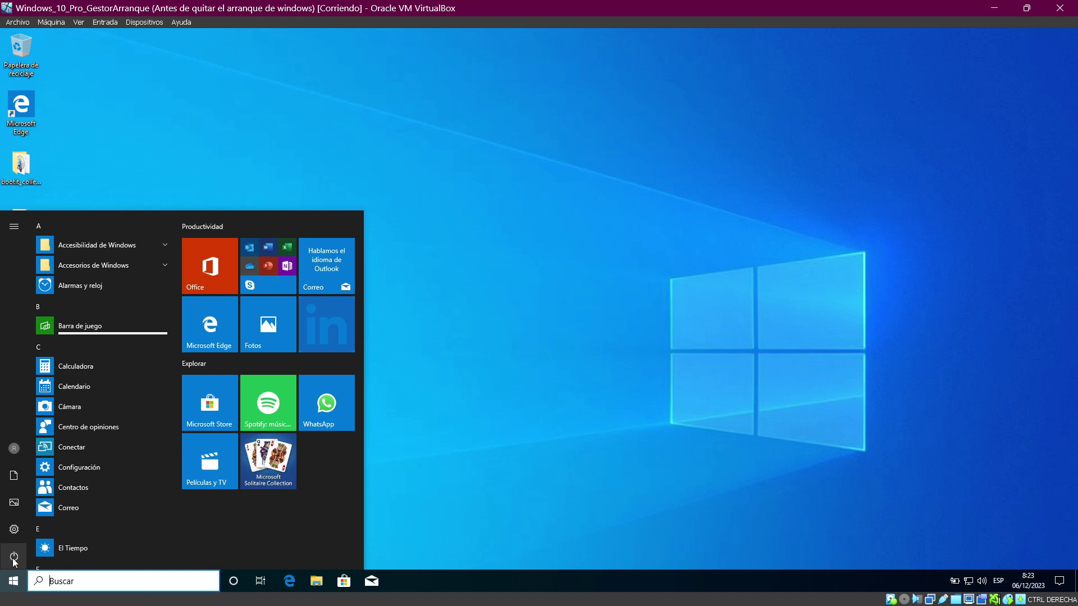
click(14, 559)
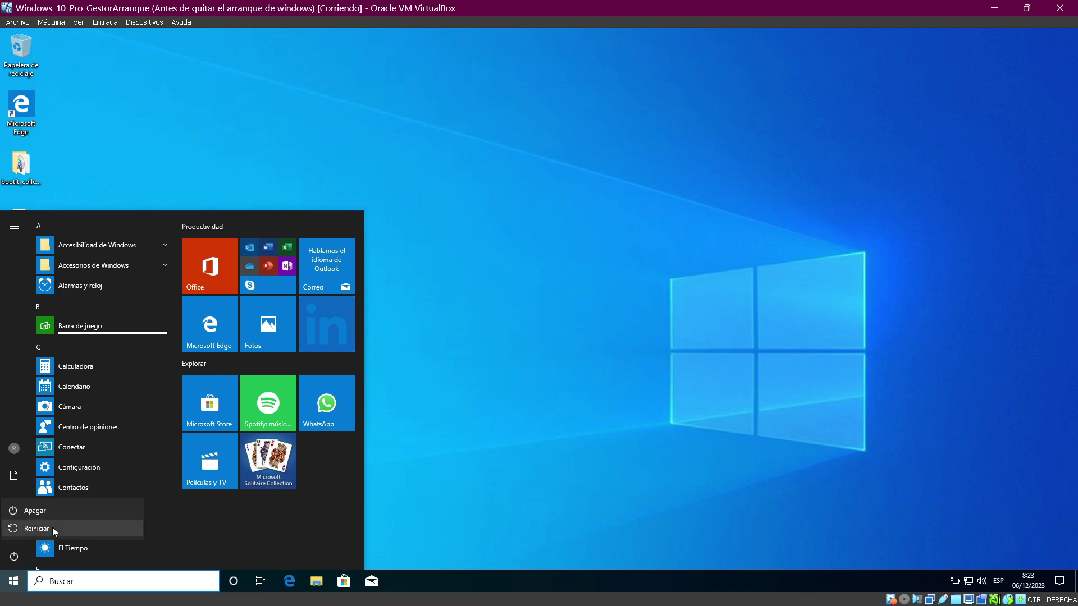
click(36, 528)
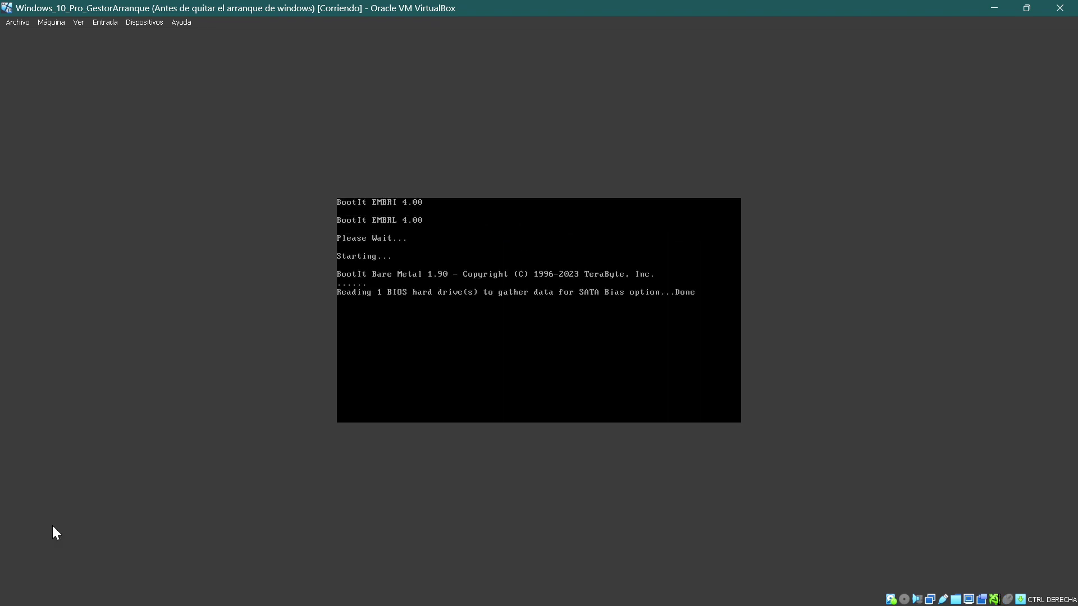
Step: Select Windows 7 in BootIt's Boot Menu and boot it
key(Down)
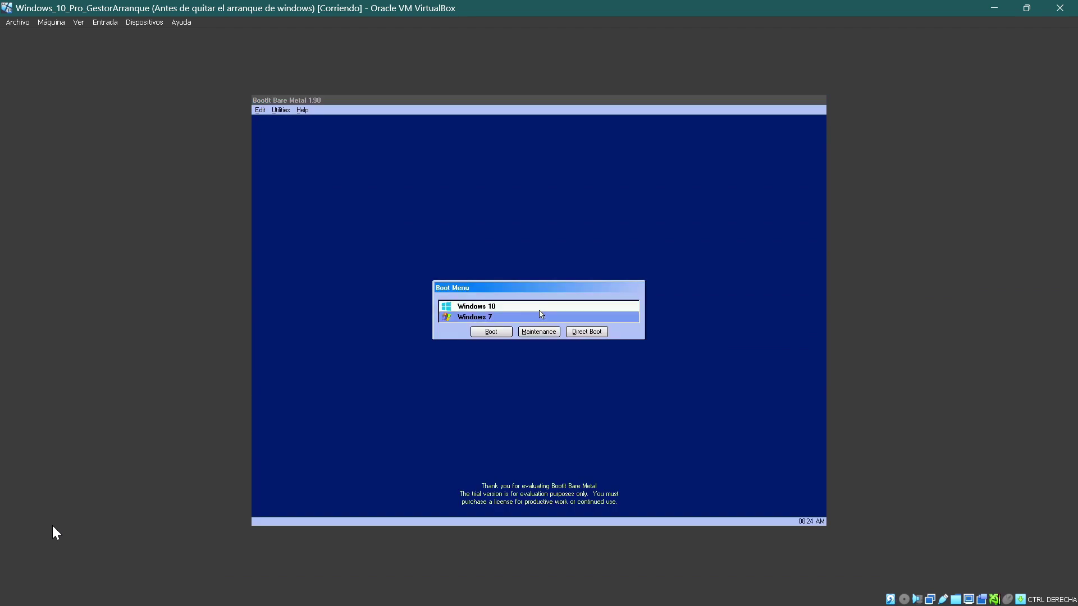
key(Up)
key(Down)
key(Return)
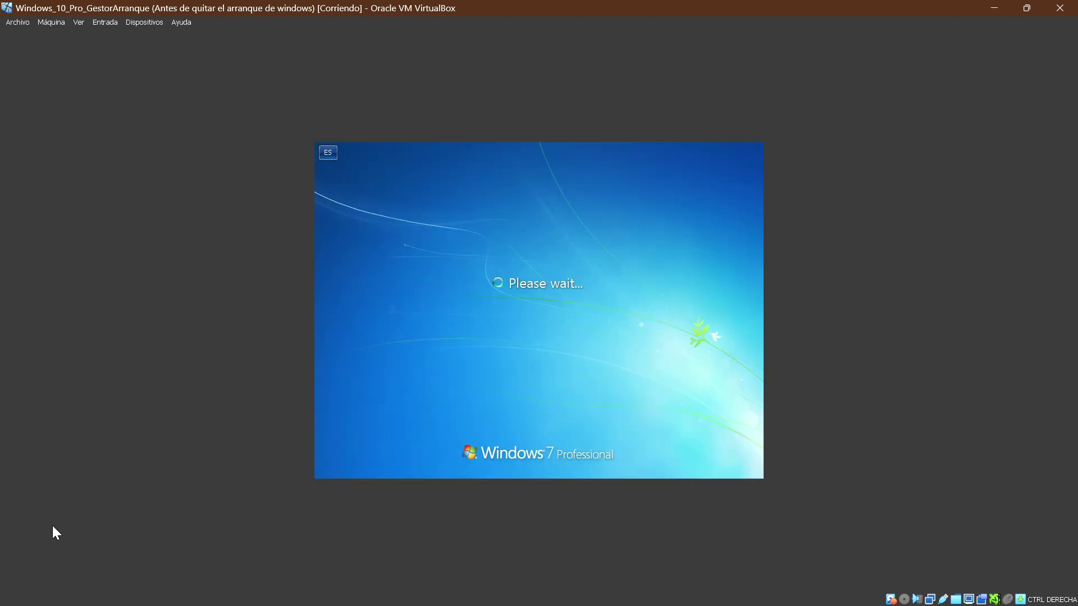
Step: Sign in to Windows 7 with the account password and open the Start menu
text(******)
key(Return)
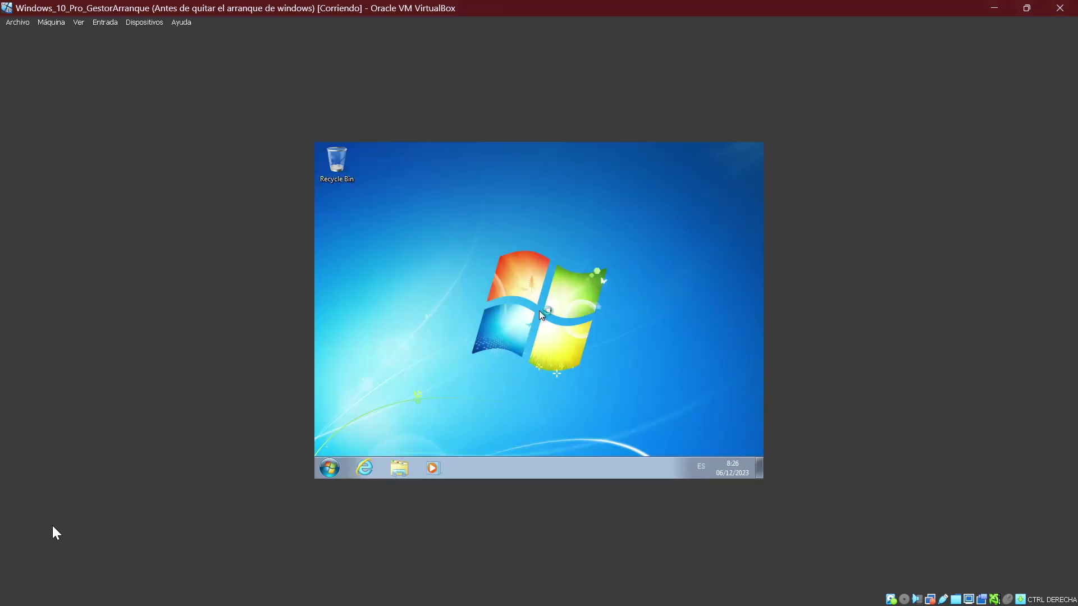
click(329, 467)
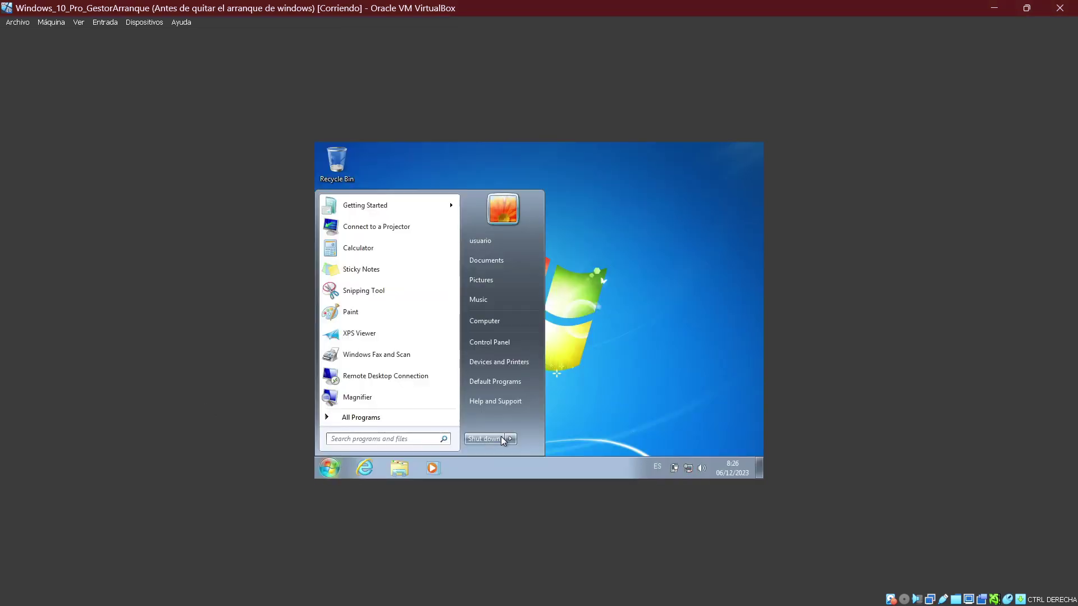